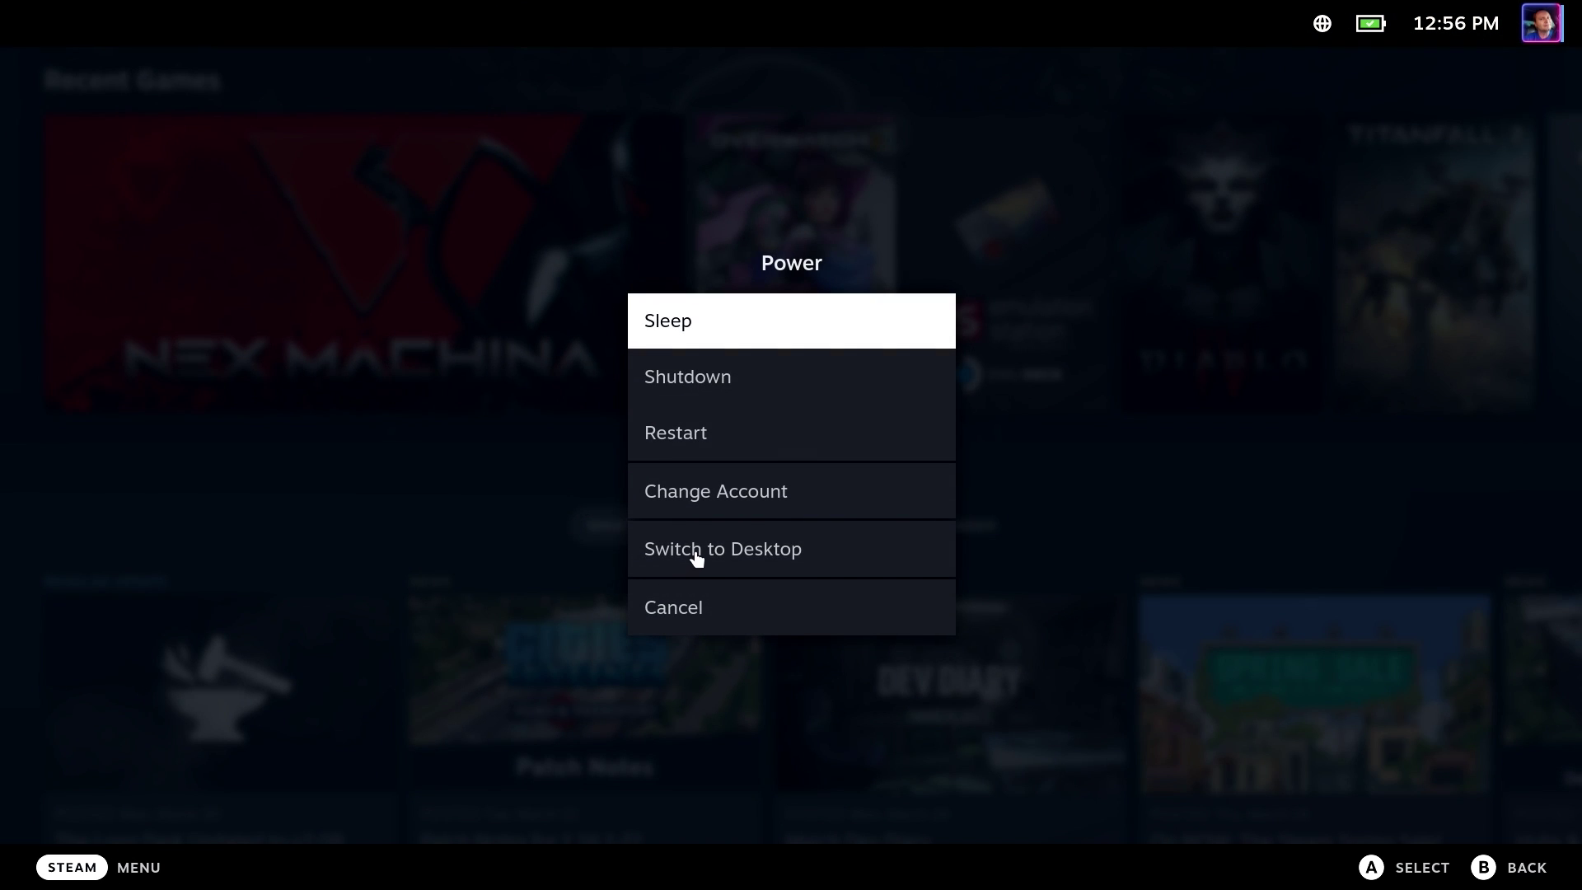
# Switch the Steam Deck to desktop mode and search the web in Brave for pokemon insurgence.
pyautogui.click(696, 557)
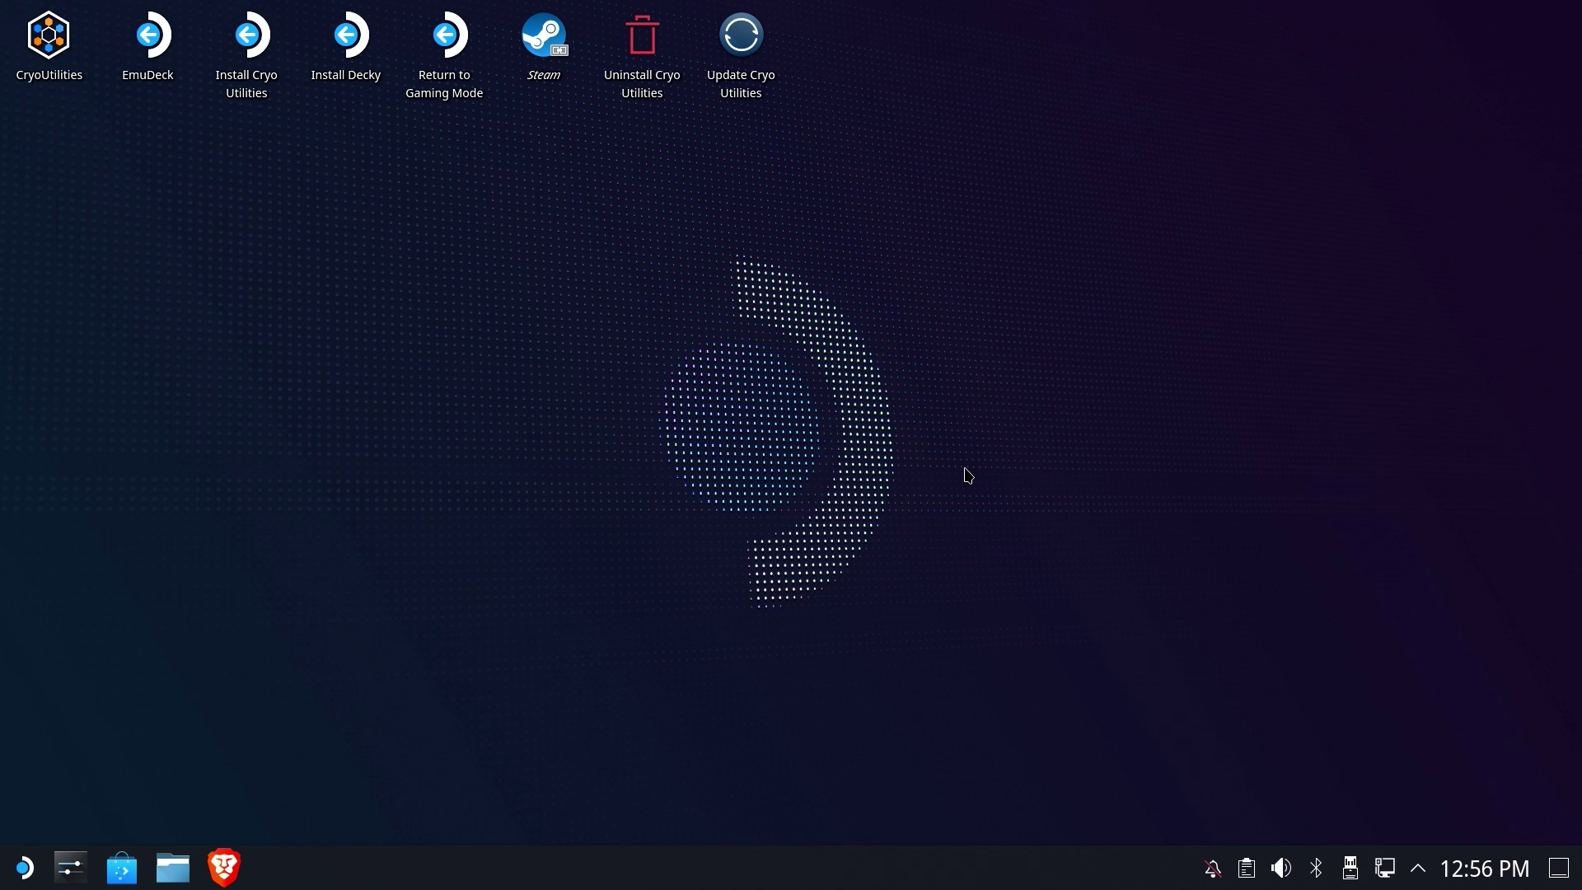
pyautogui.click(234, 878)
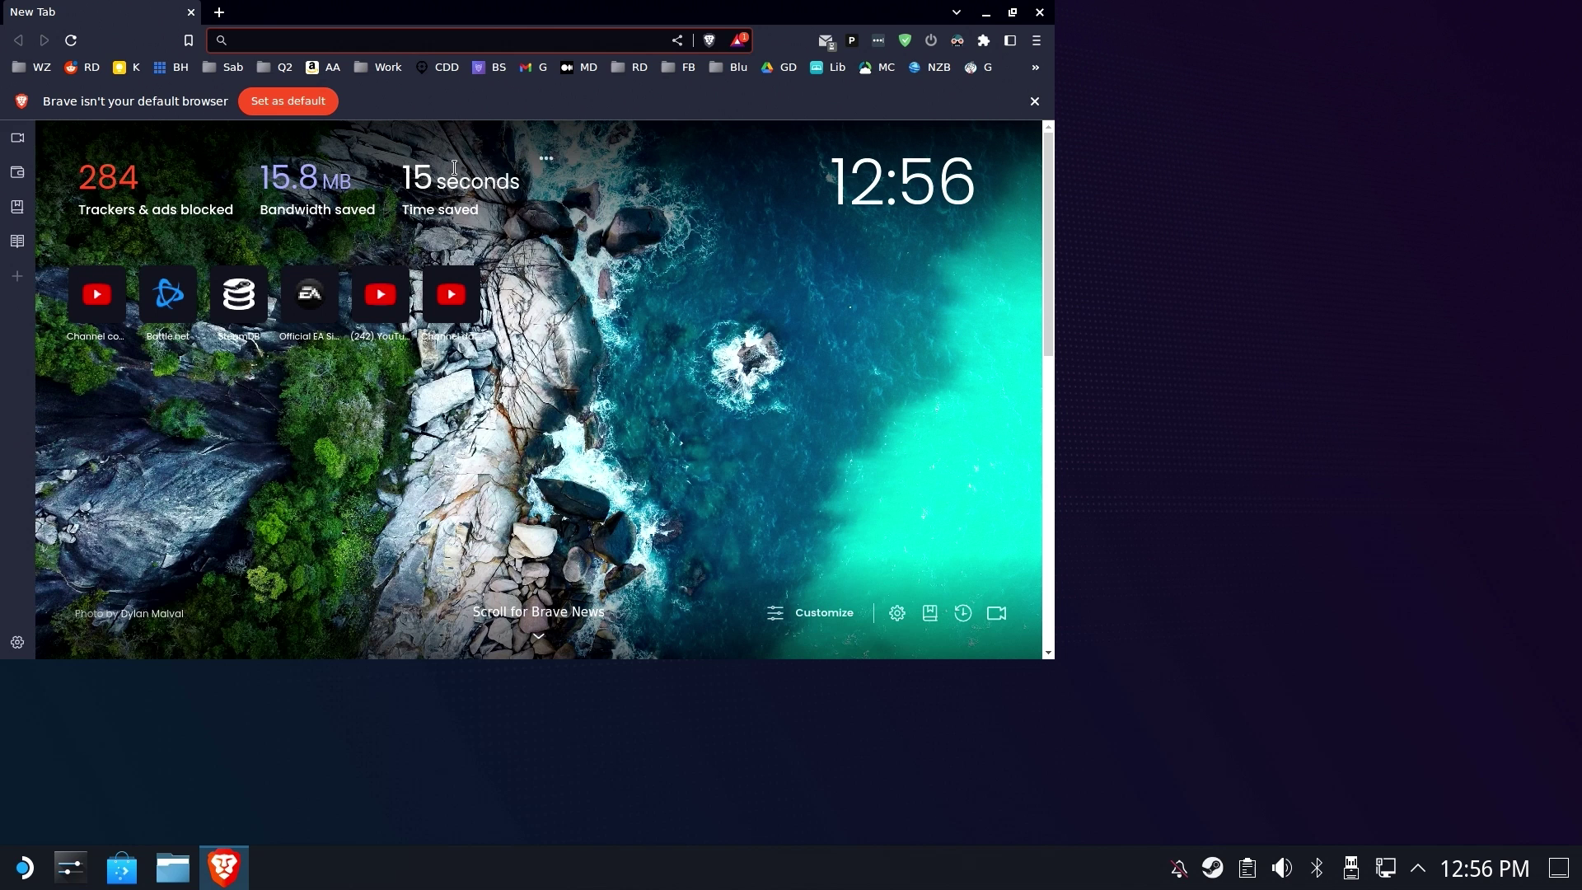
pyautogui.write('p')
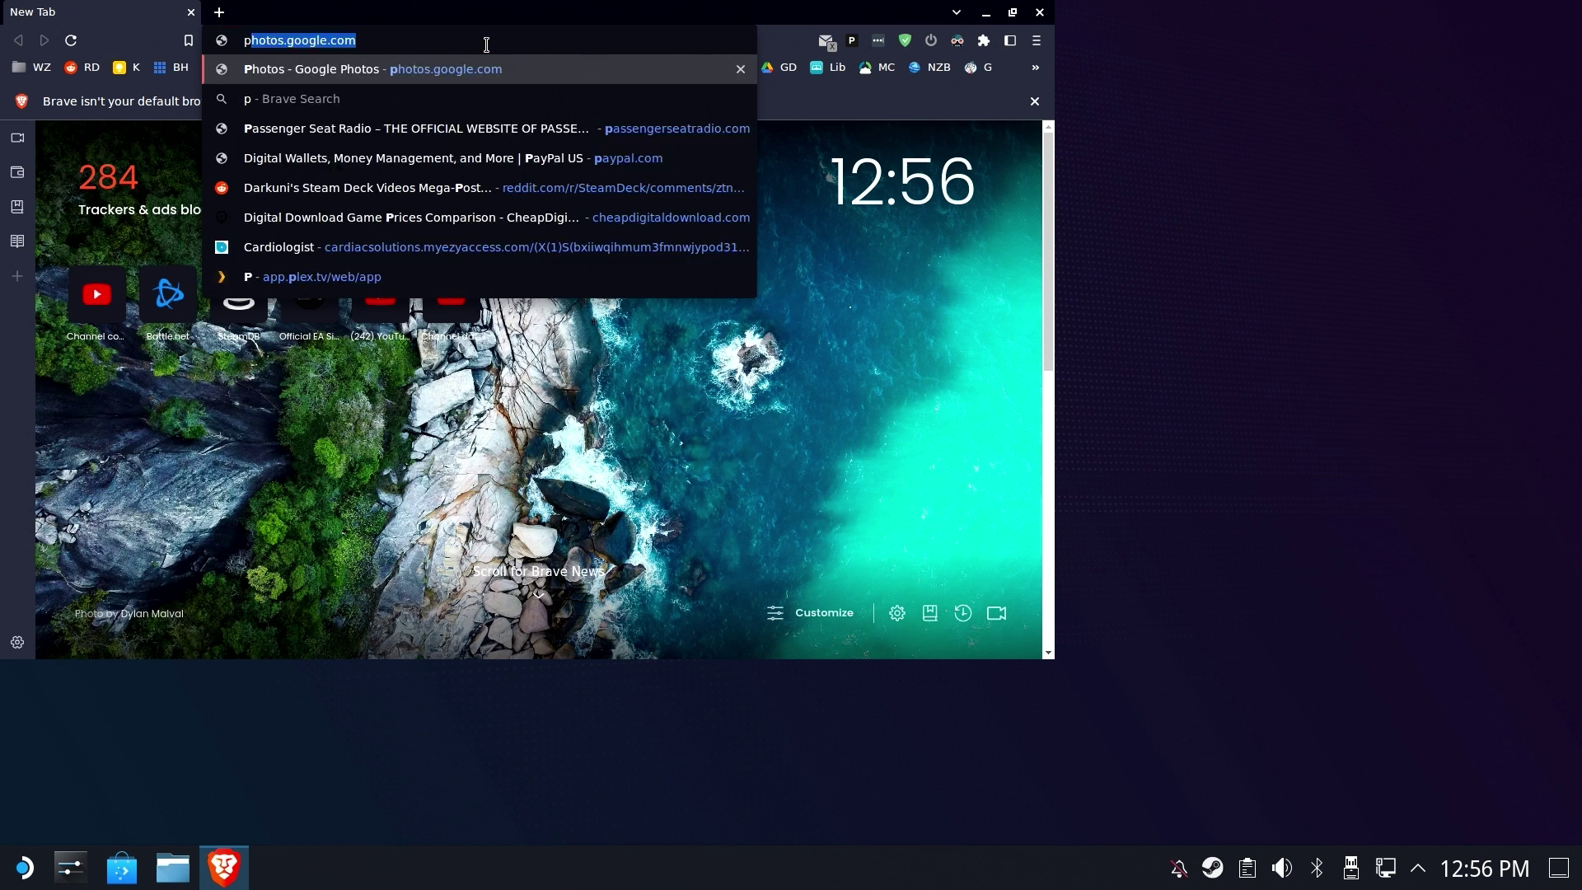
pyautogui.write('okemon ins')
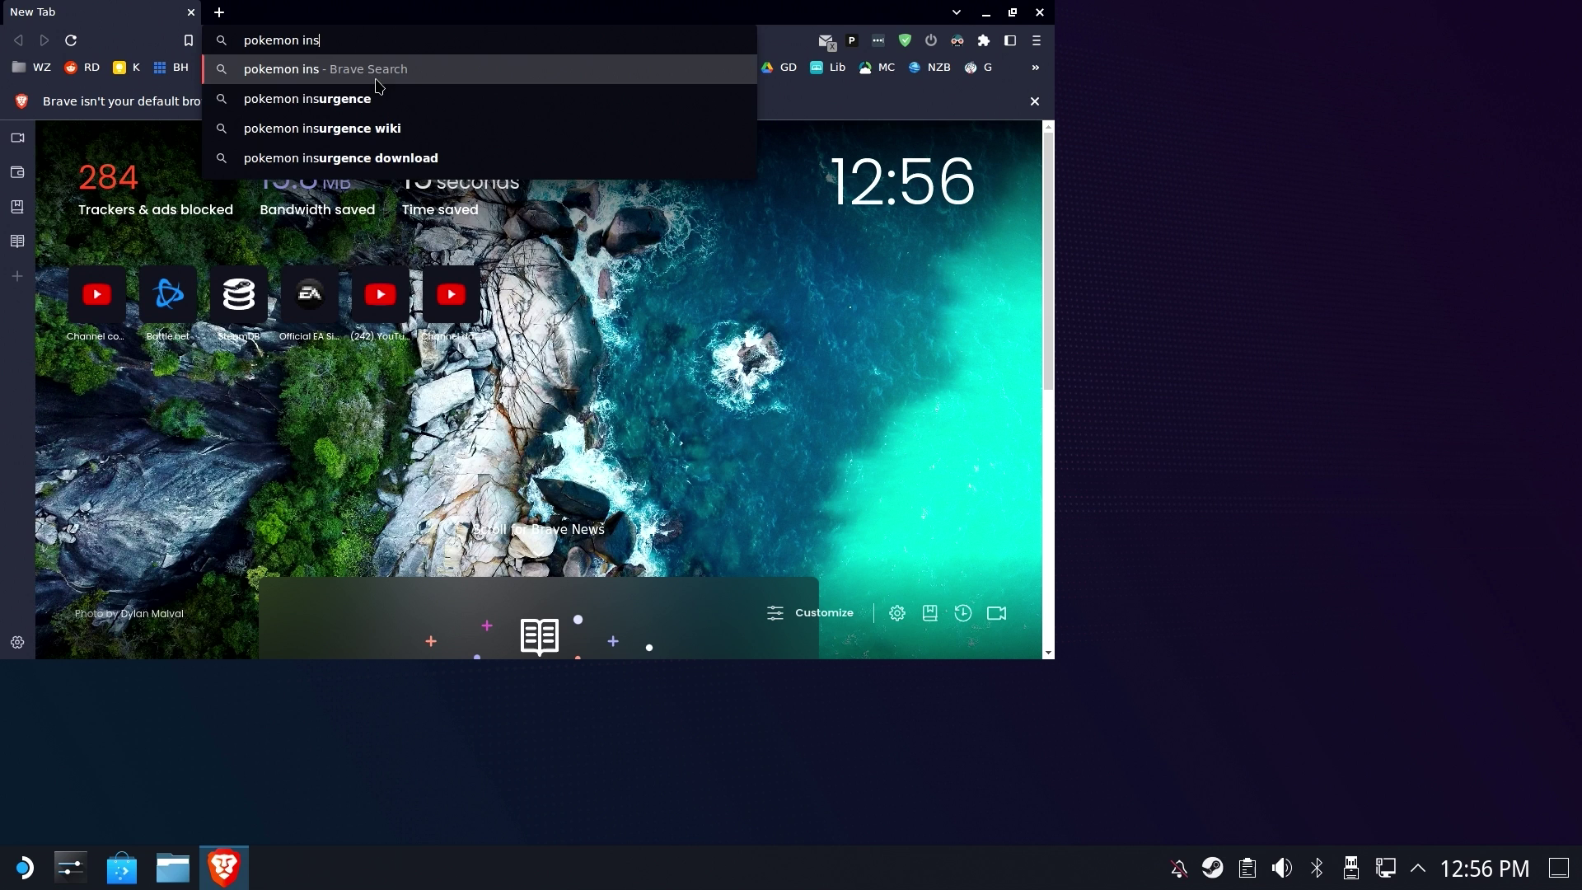
pyautogui.click(379, 99)
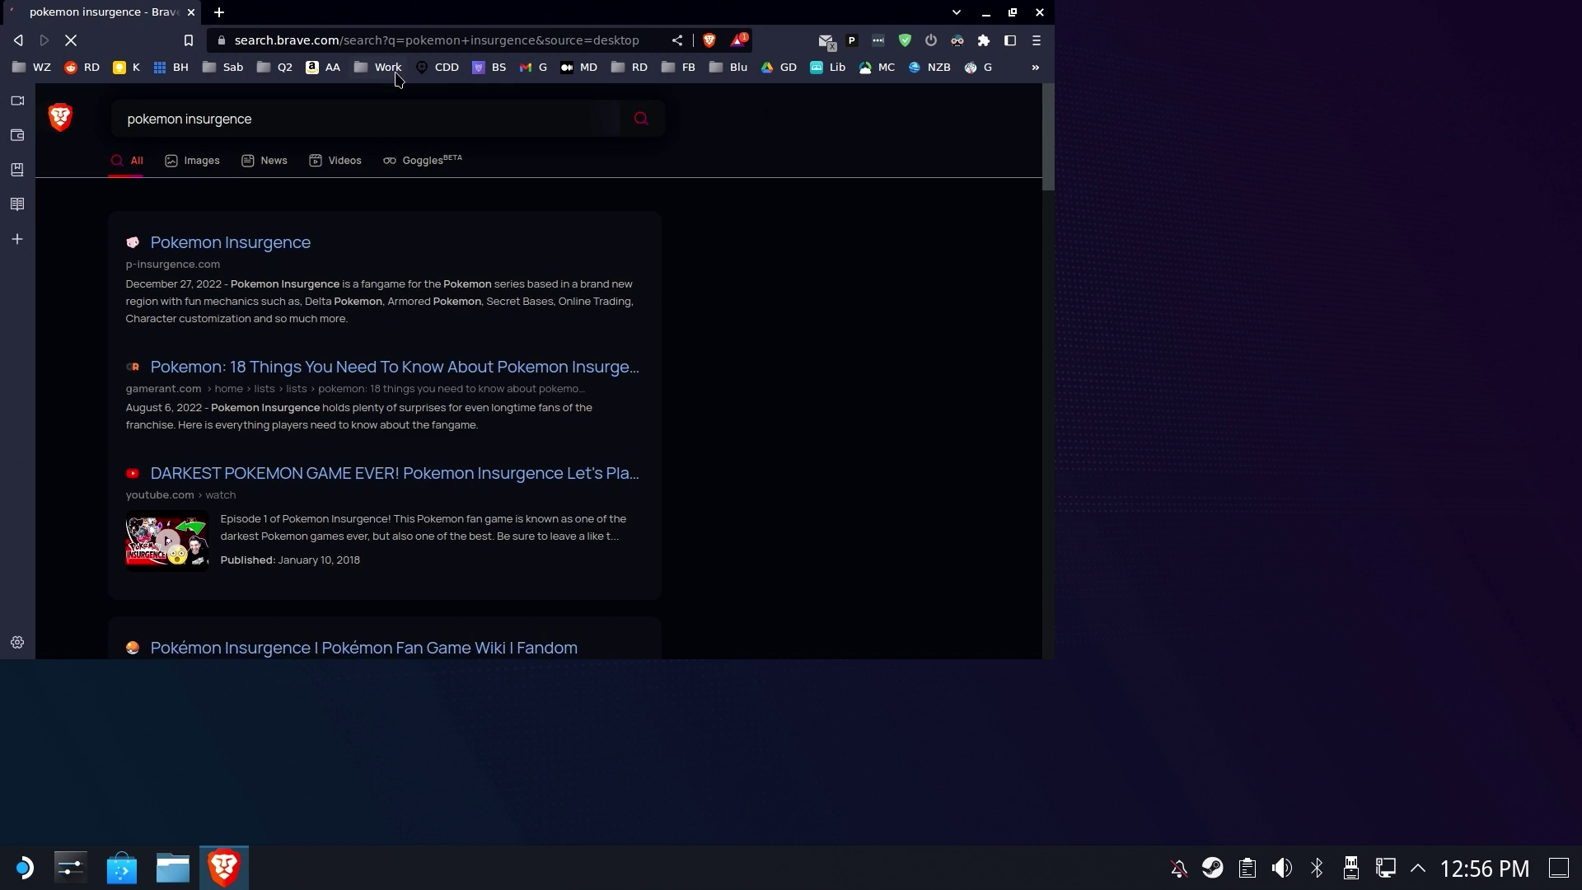
# Download the Windows installer setup.exe from the official Pokemon Insurgence site, p-insurgence.com, into the Downloads folder.
pyautogui.click(258, 324)
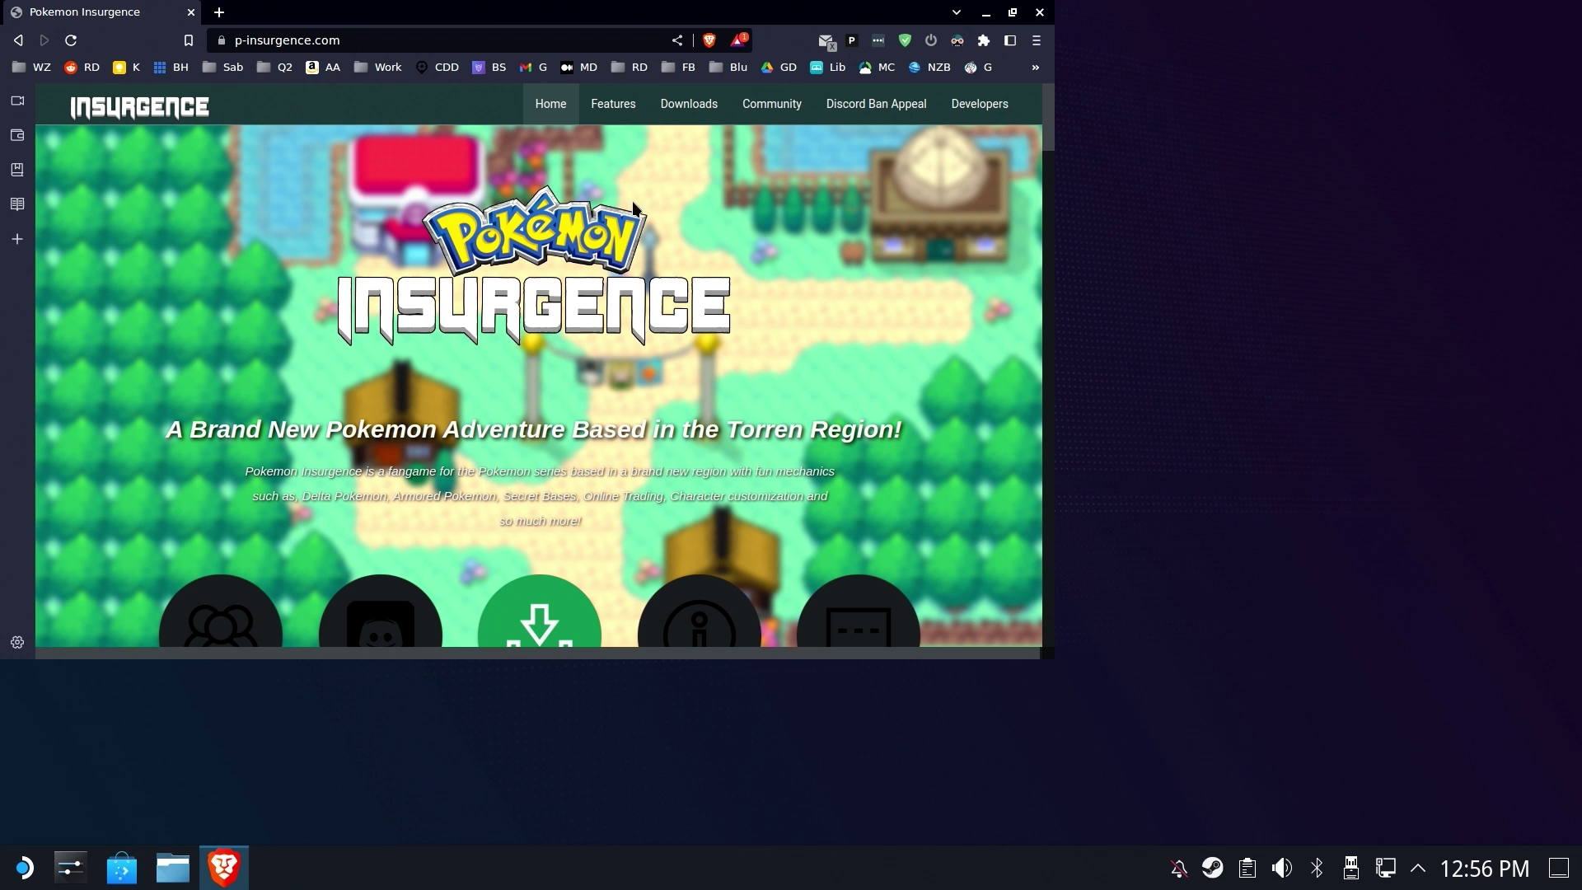
pyautogui.click(671, 114)
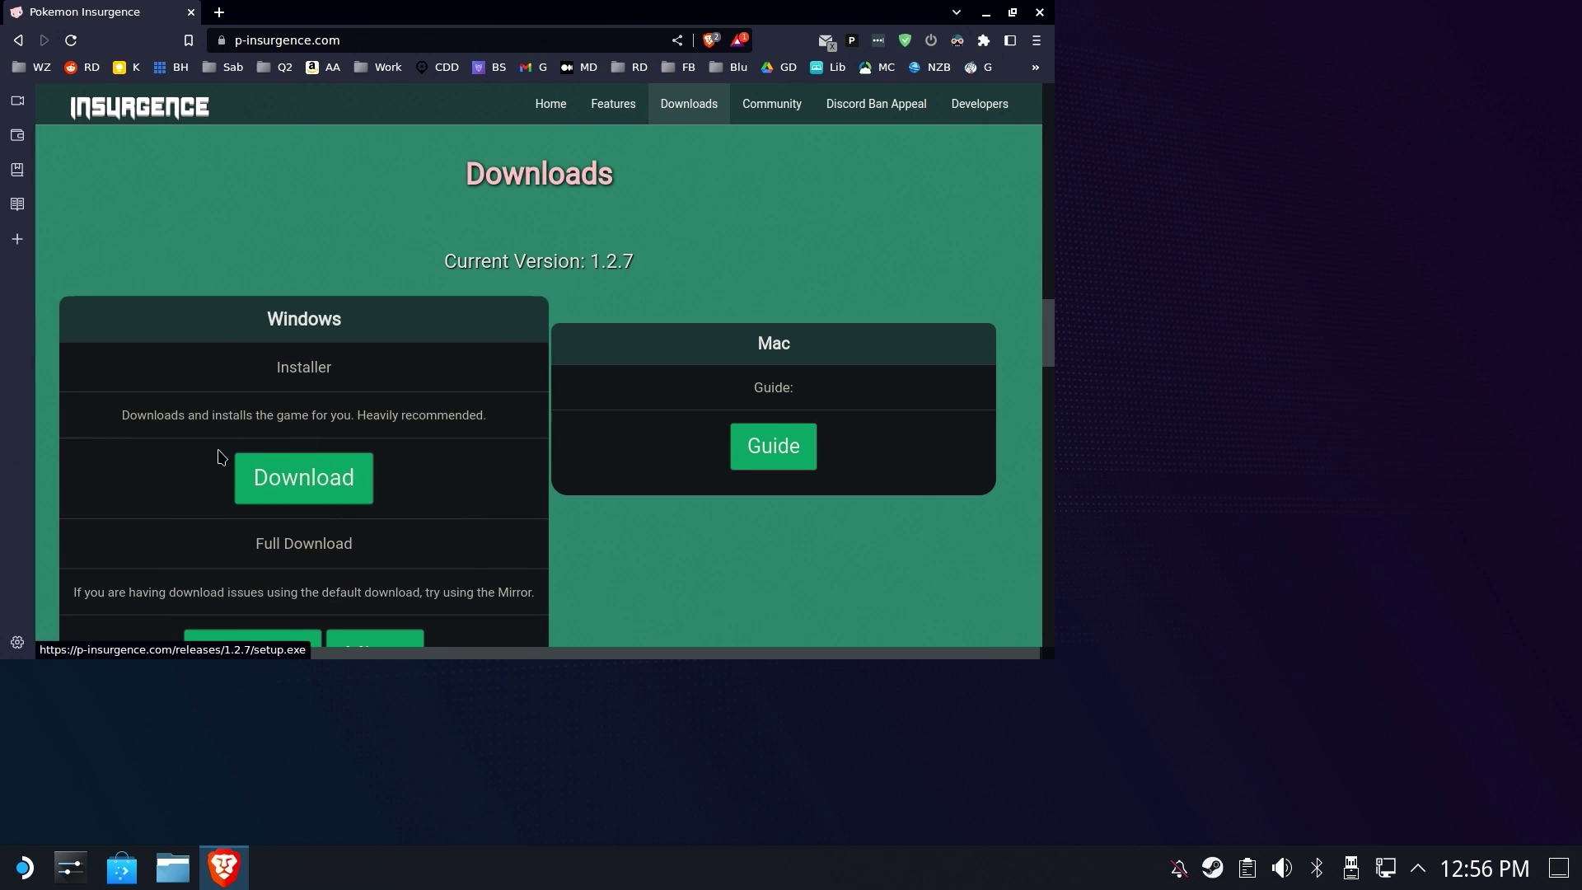
pyautogui.click(313, 475)
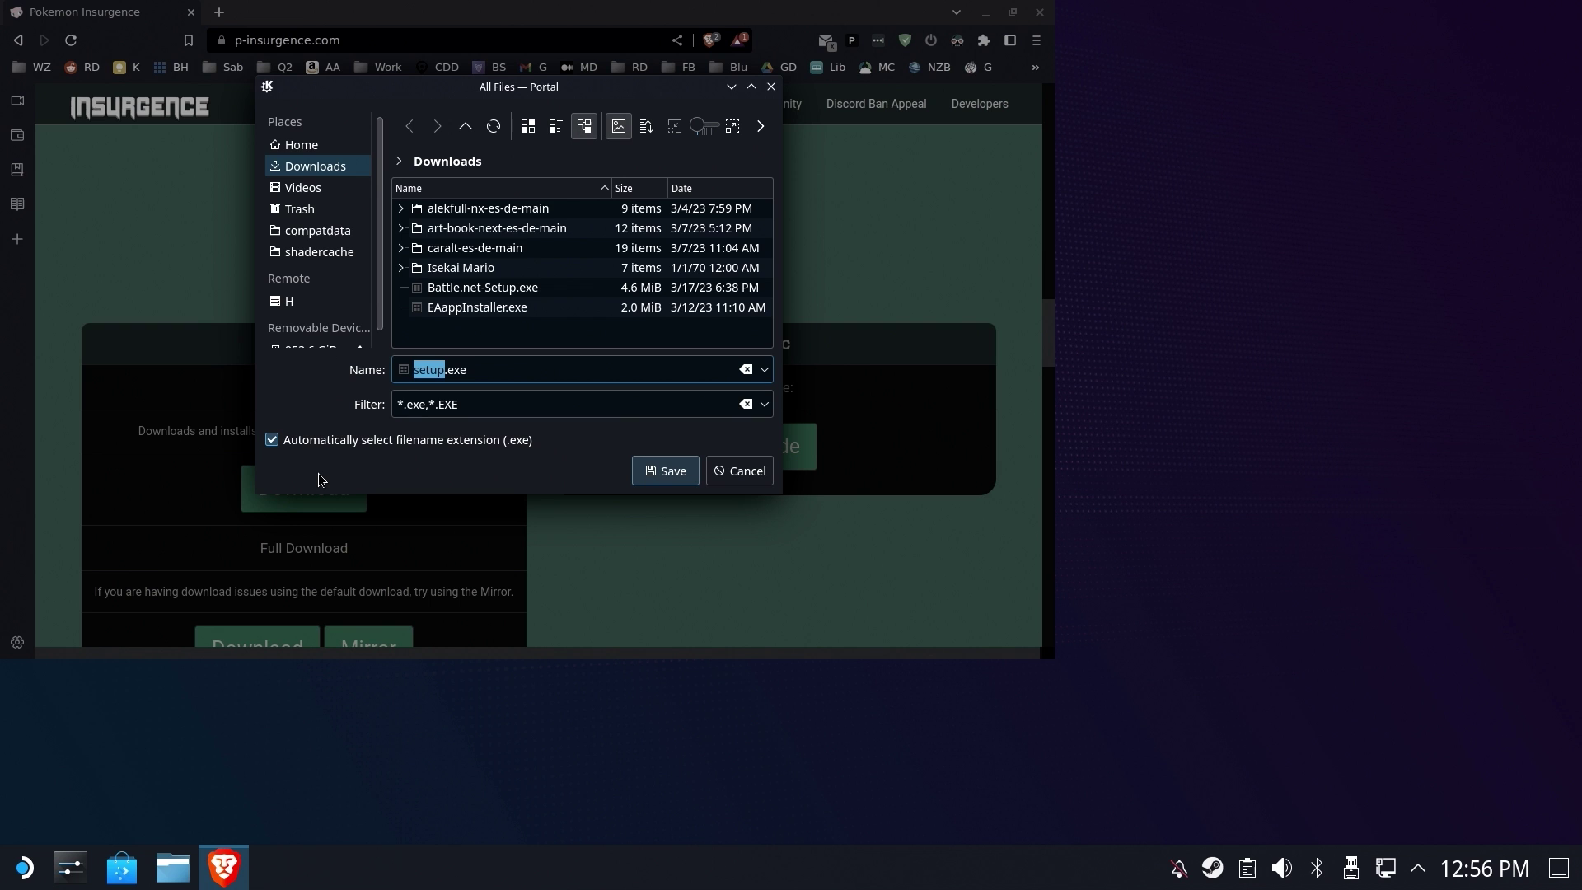
pyautogui.click(307, 168)
pyautogui.click(673, 471)
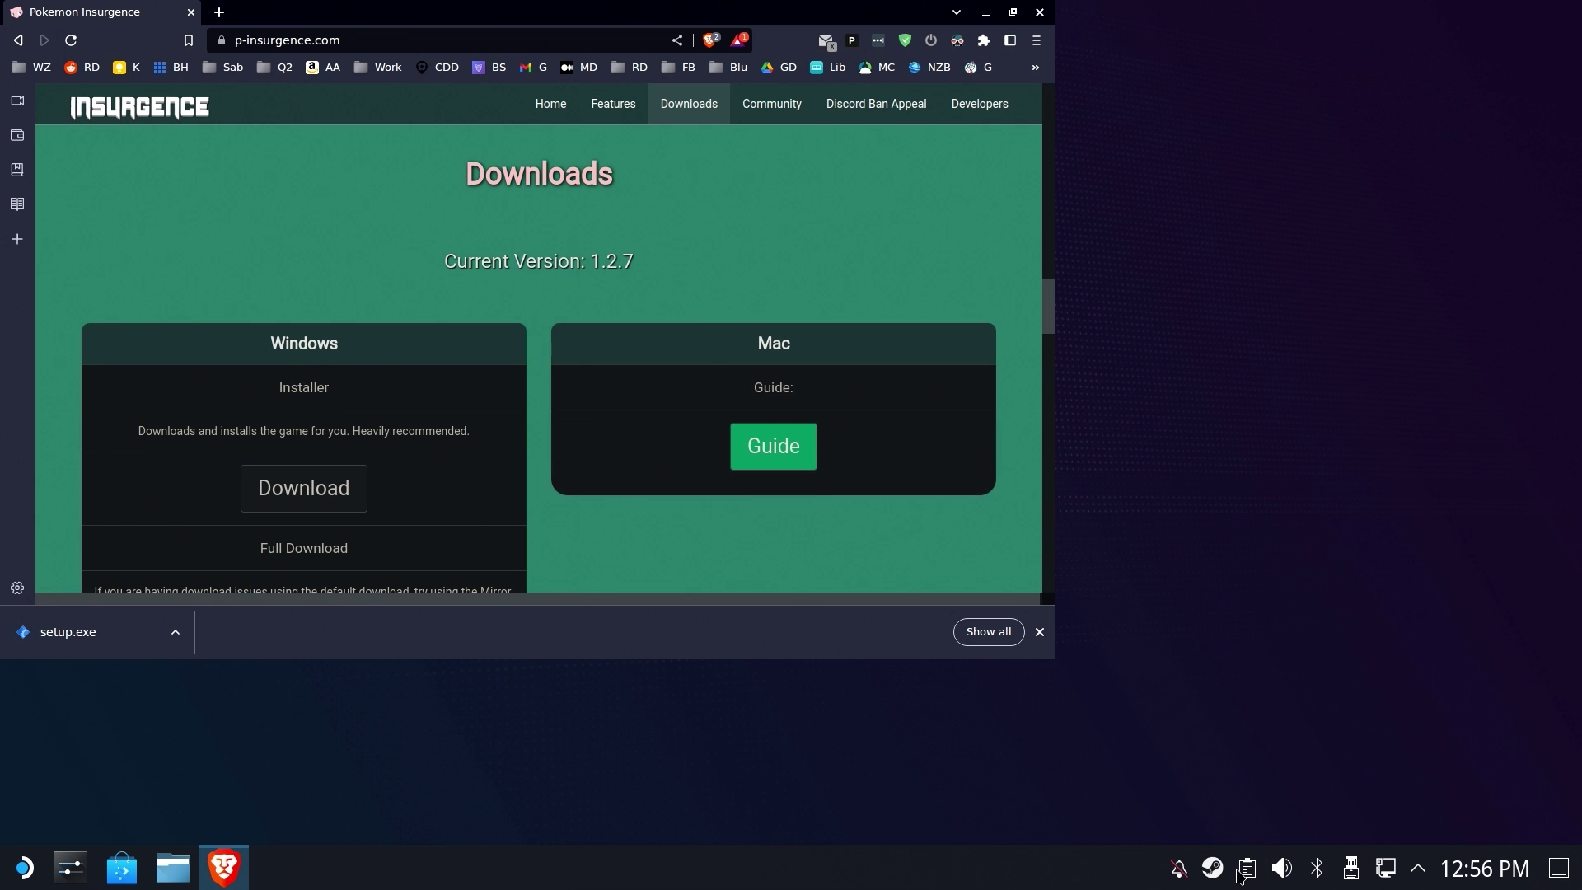
# Switch to the Steam library and start browsing for a non-Steam game to add.
pyautogui.rightClick(1223, 870)
pyautogui.click(1248, 688)
pyautogui.click(296, 870)
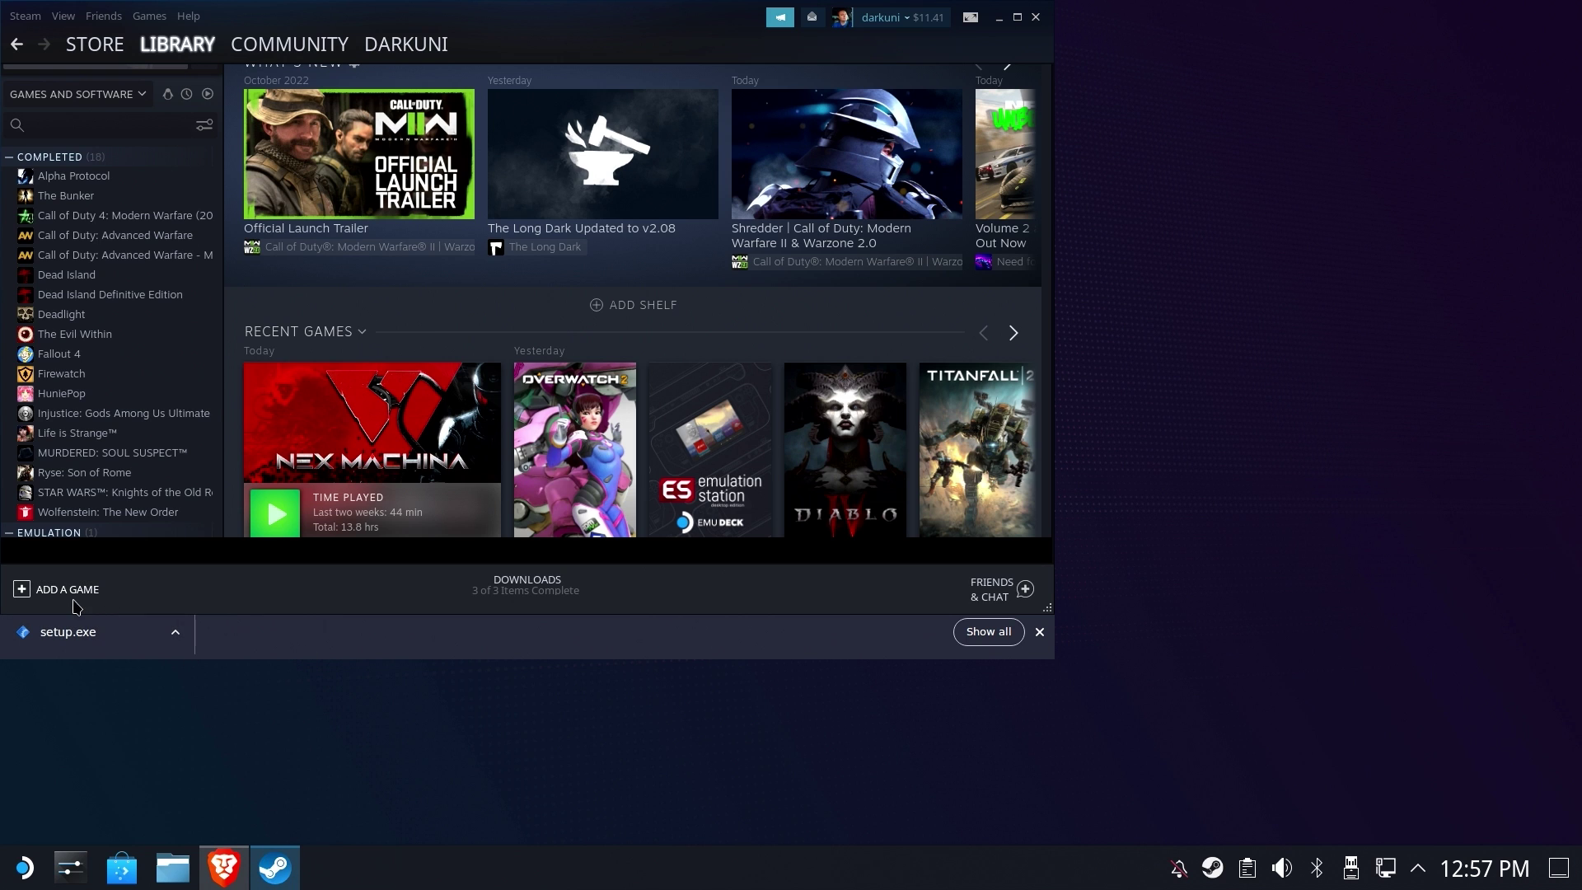
pyautogui.click(67, 589)
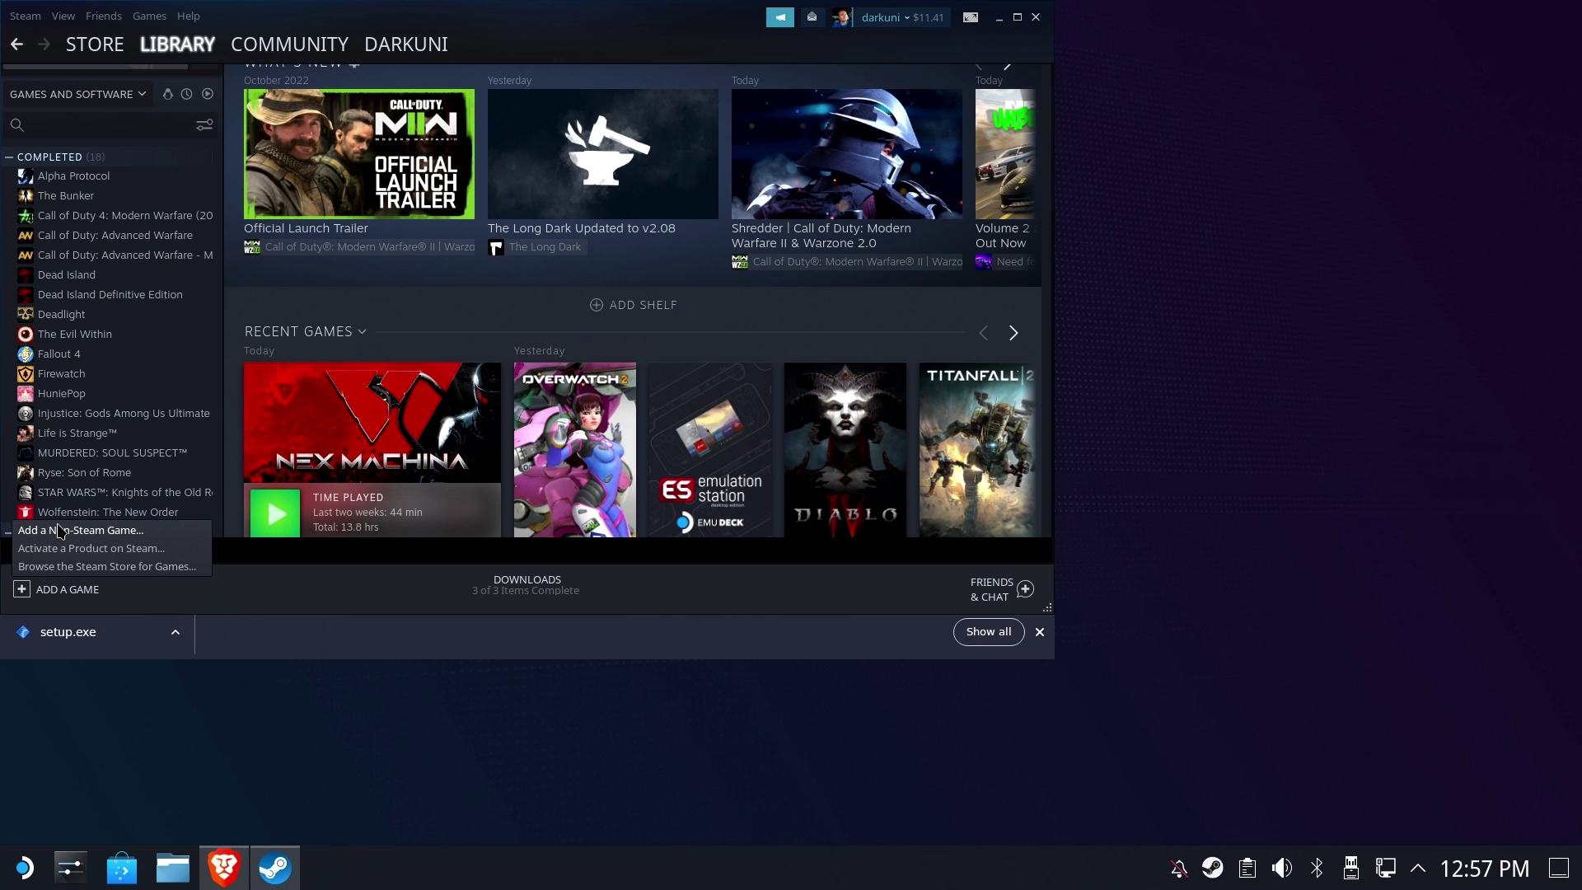
pyautogui.click(60, 530)
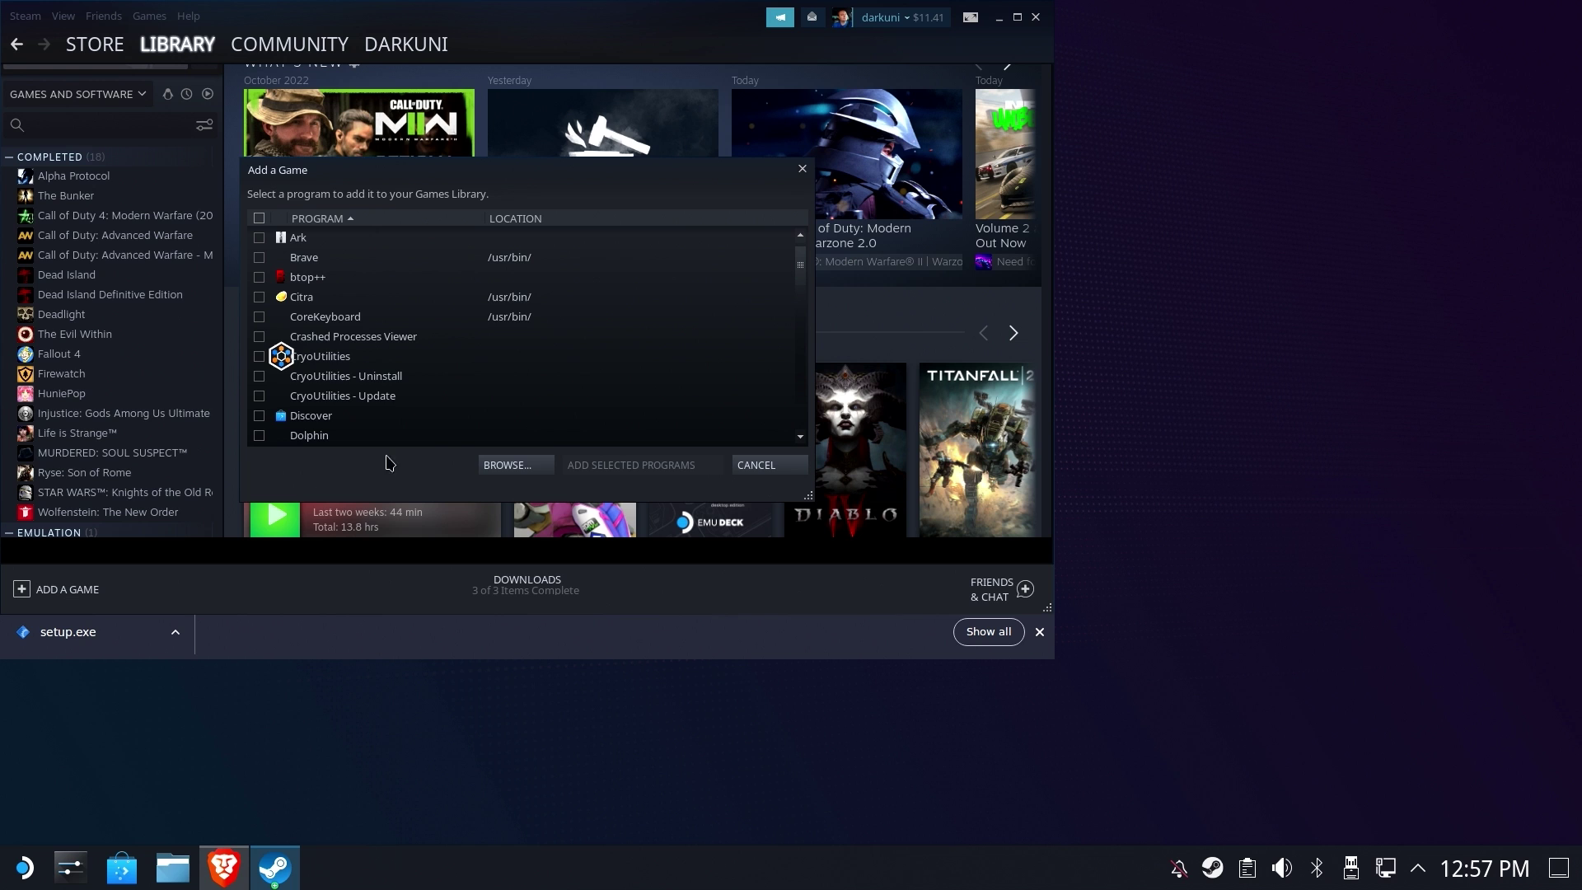
pyautogui.click(514, 464)
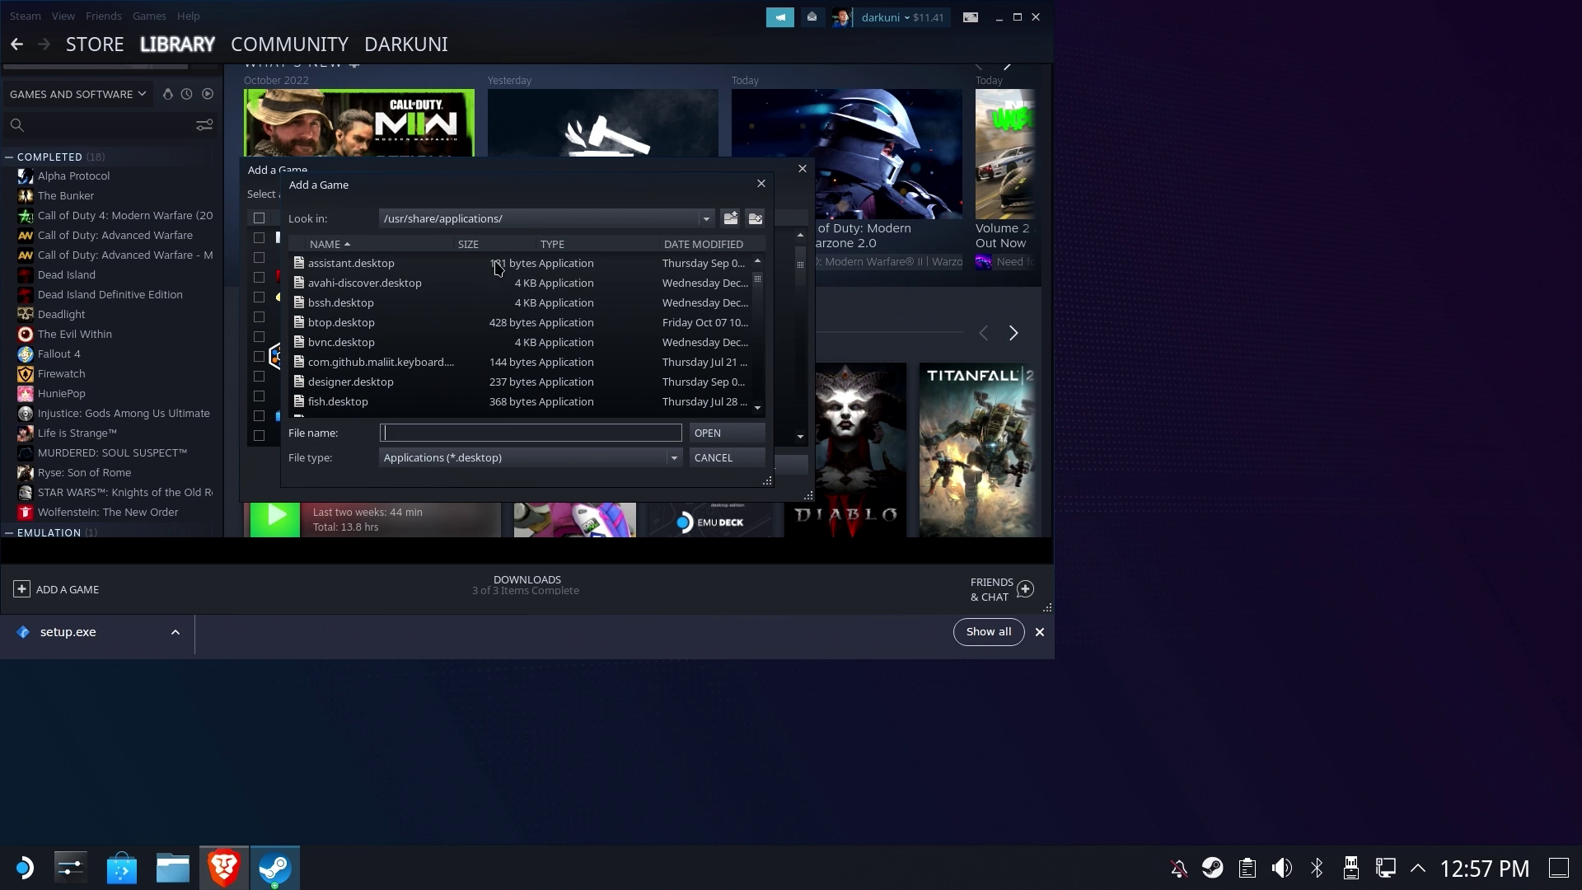
# Browse to the /home/deck/Downloads folder in the file chooser.
pyautogui.click(524, 224)
pyautogui.click(459, 295)
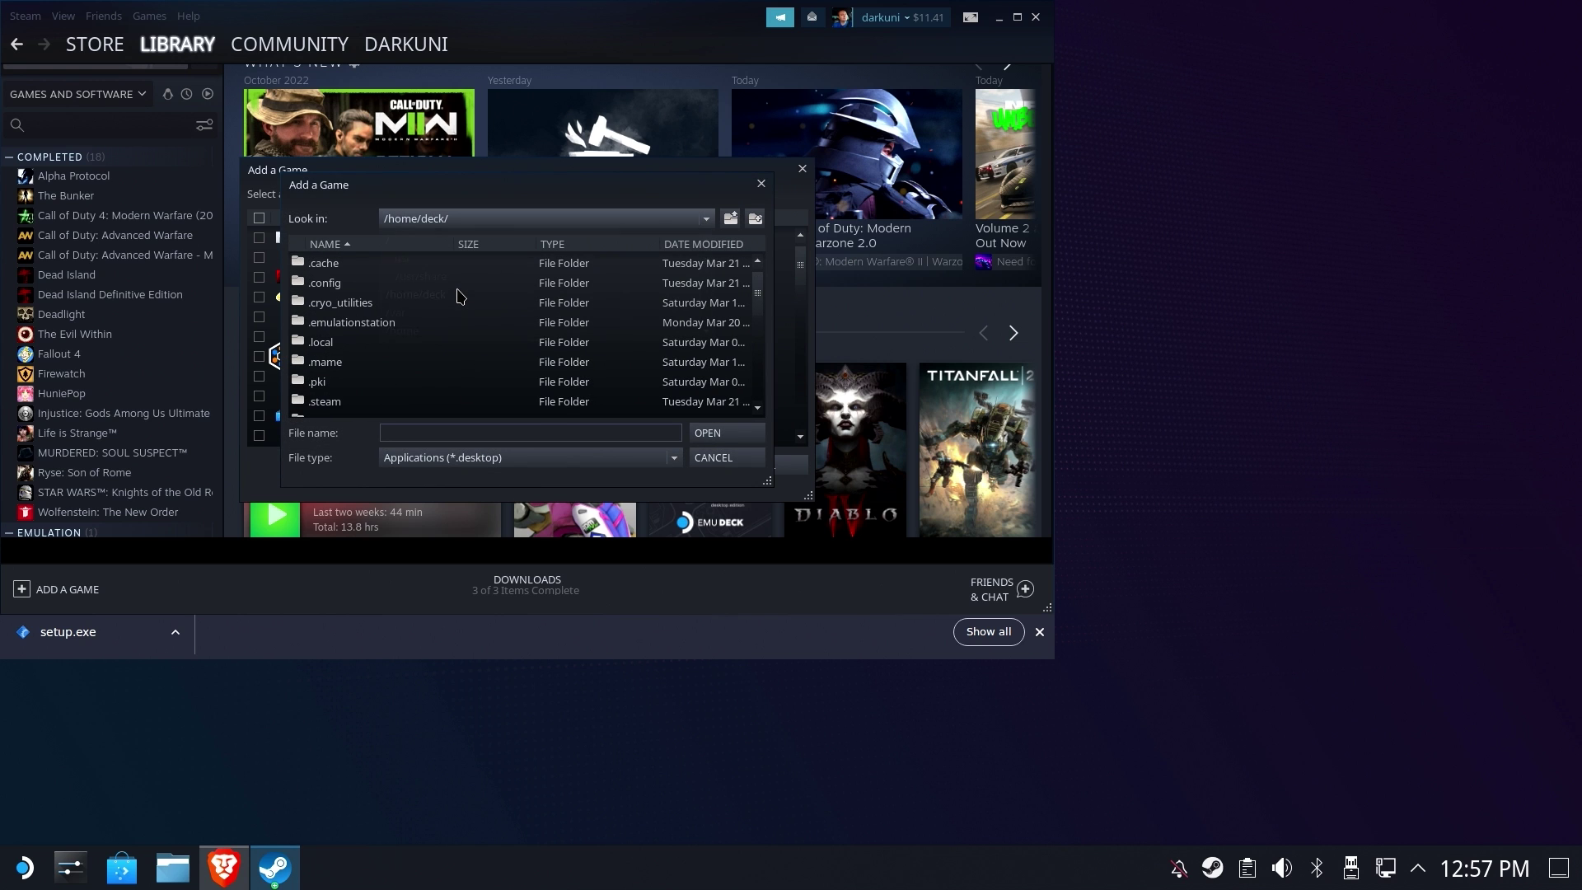
pyautogui.scroll(-3, 459, 295)
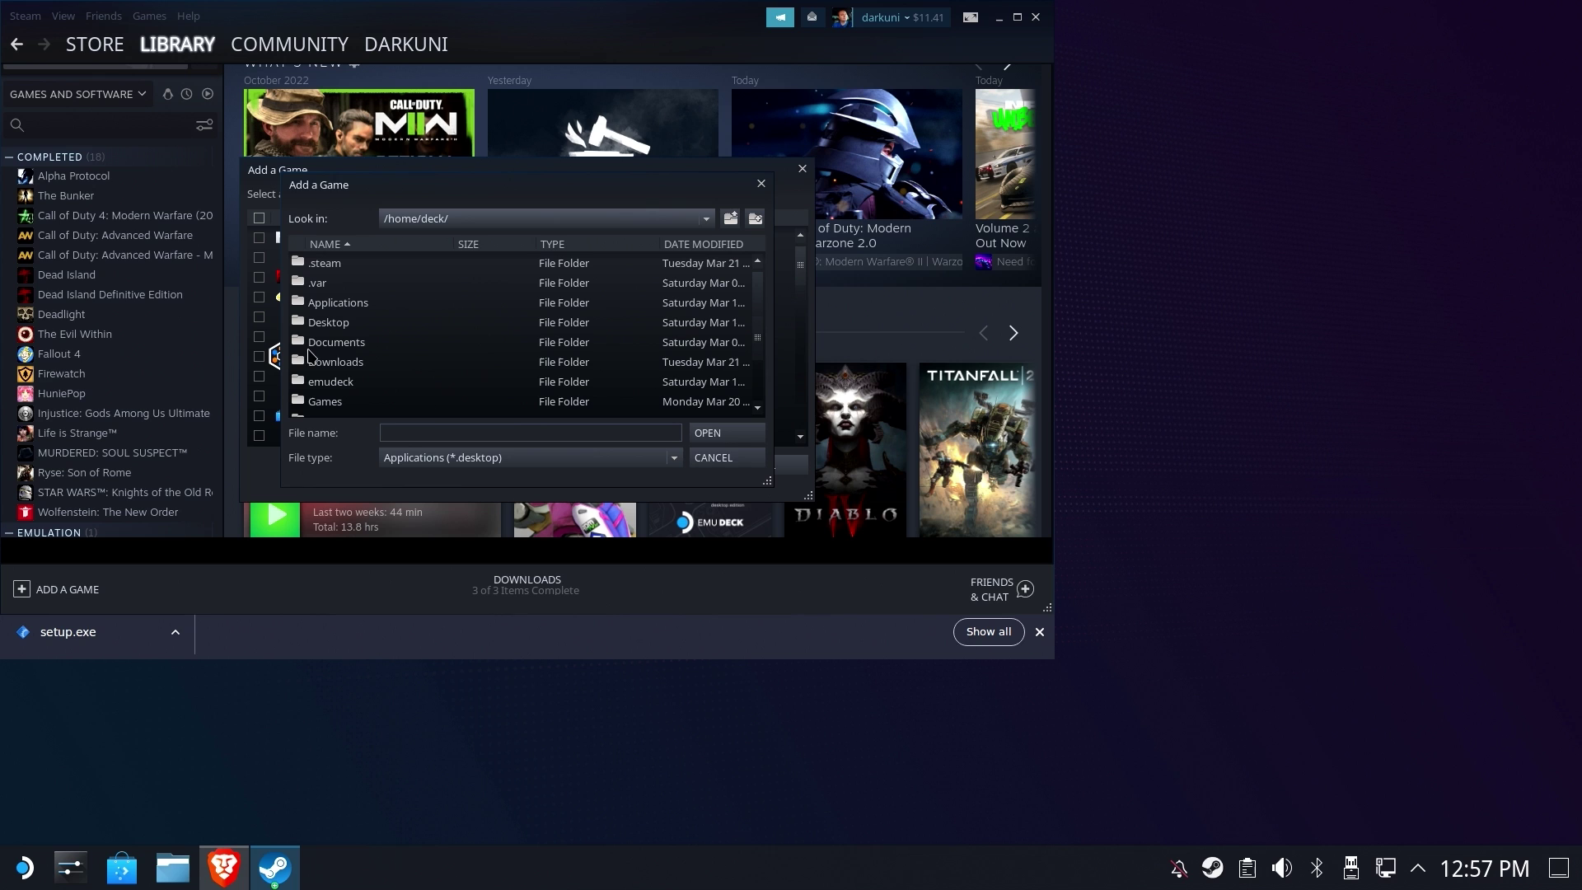
pyautogui.click(346, 371)
pyautogui.doubleClick(346, 371)
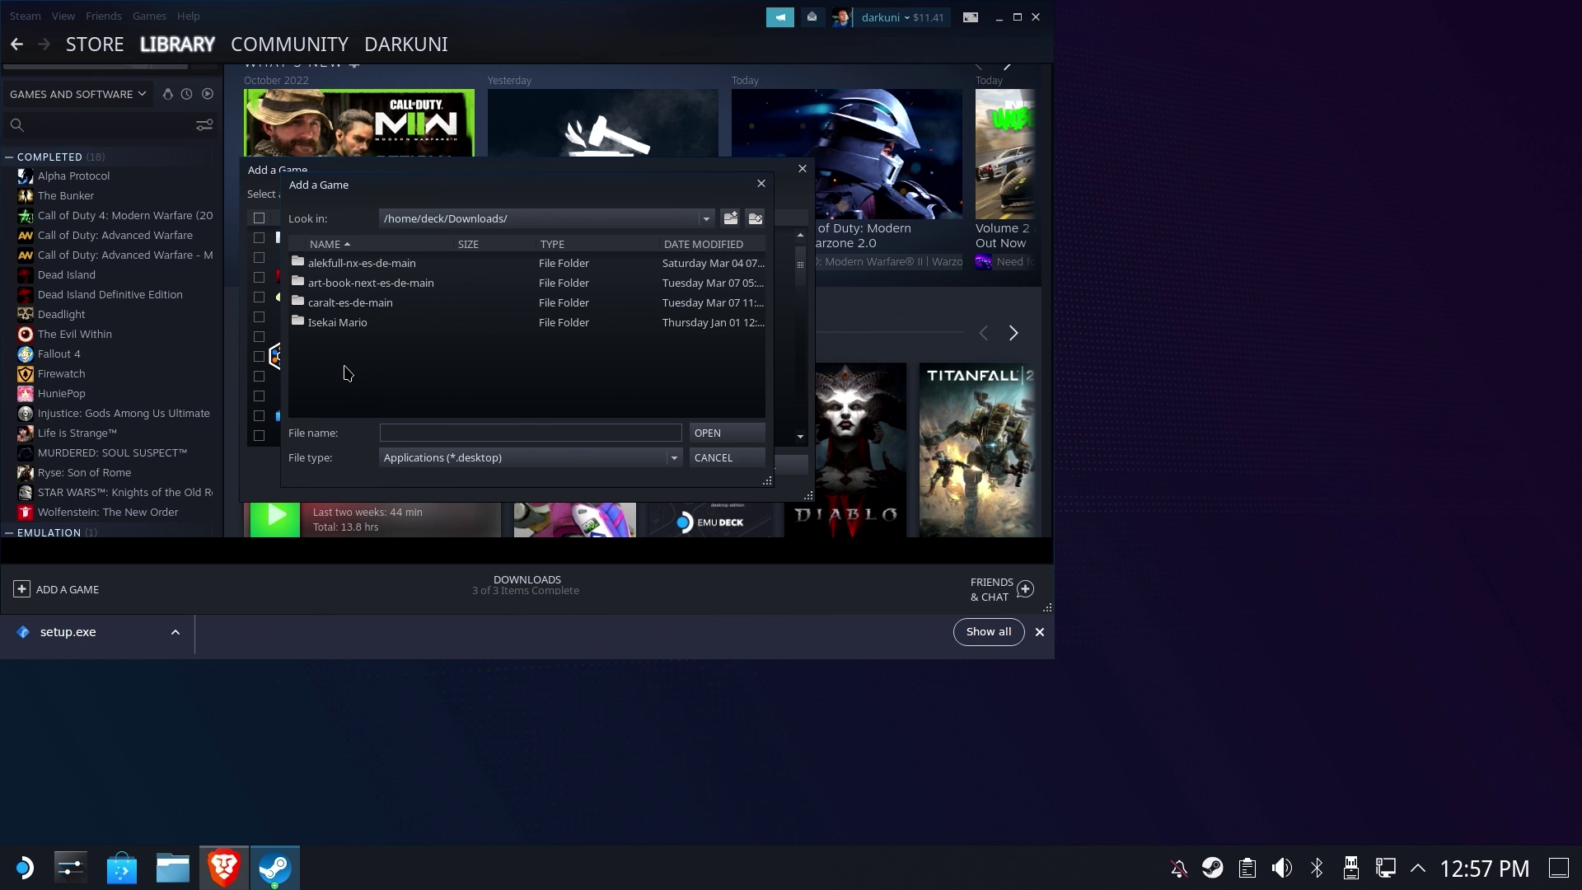
# Set the file type to All Files and add setup.exe from Downloads to the games library.
pyautogui.click(416, 458)
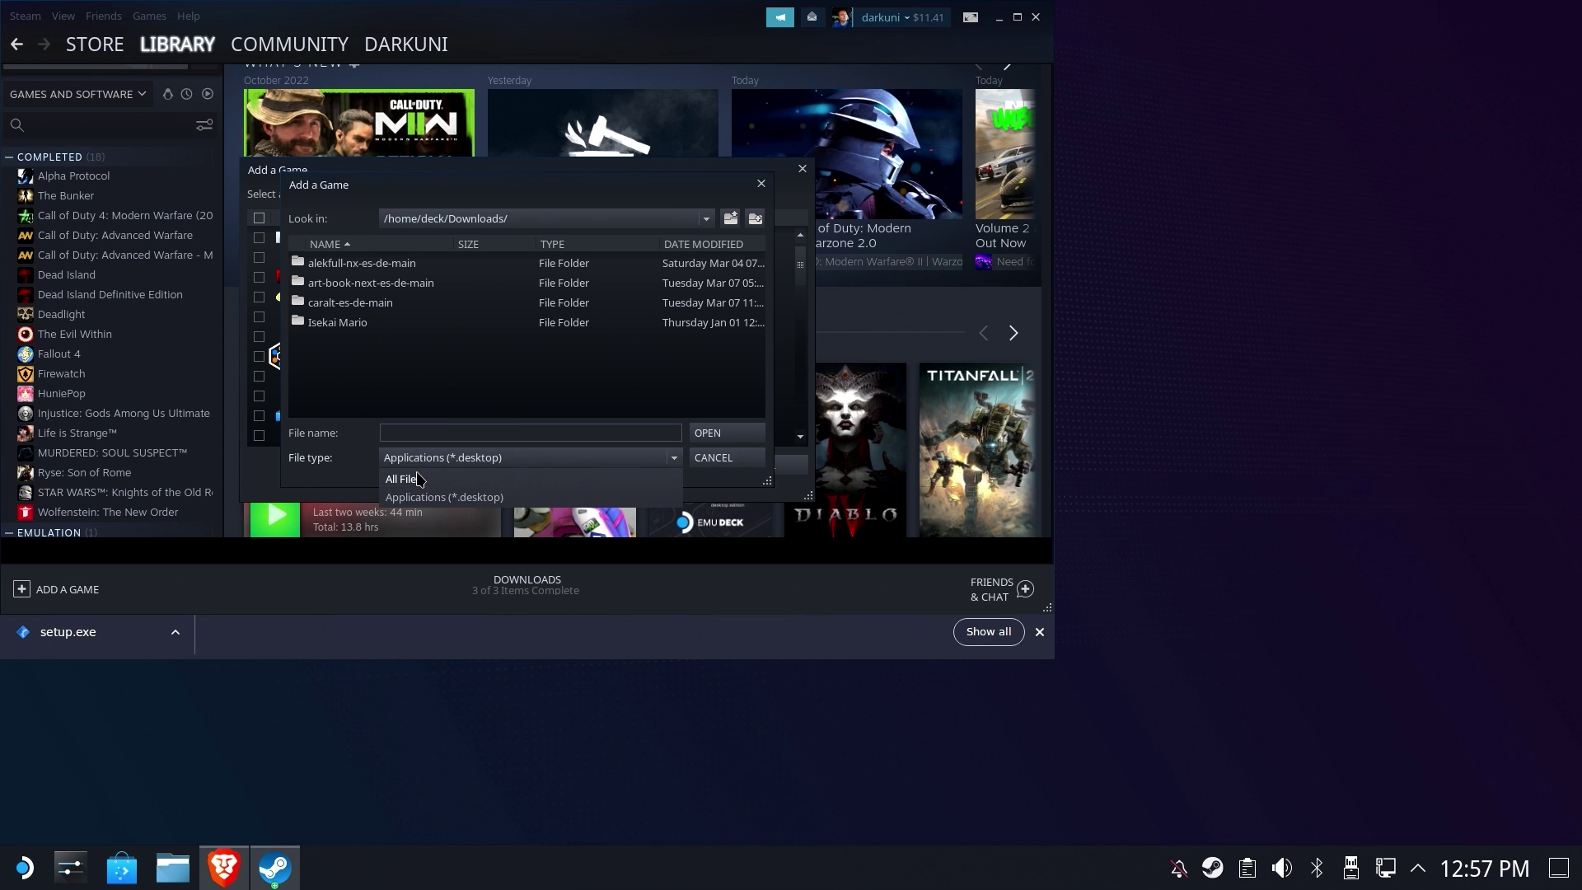
pyautogui.click(418, 477)
pyautogui.scroll(-2, 402, 389)
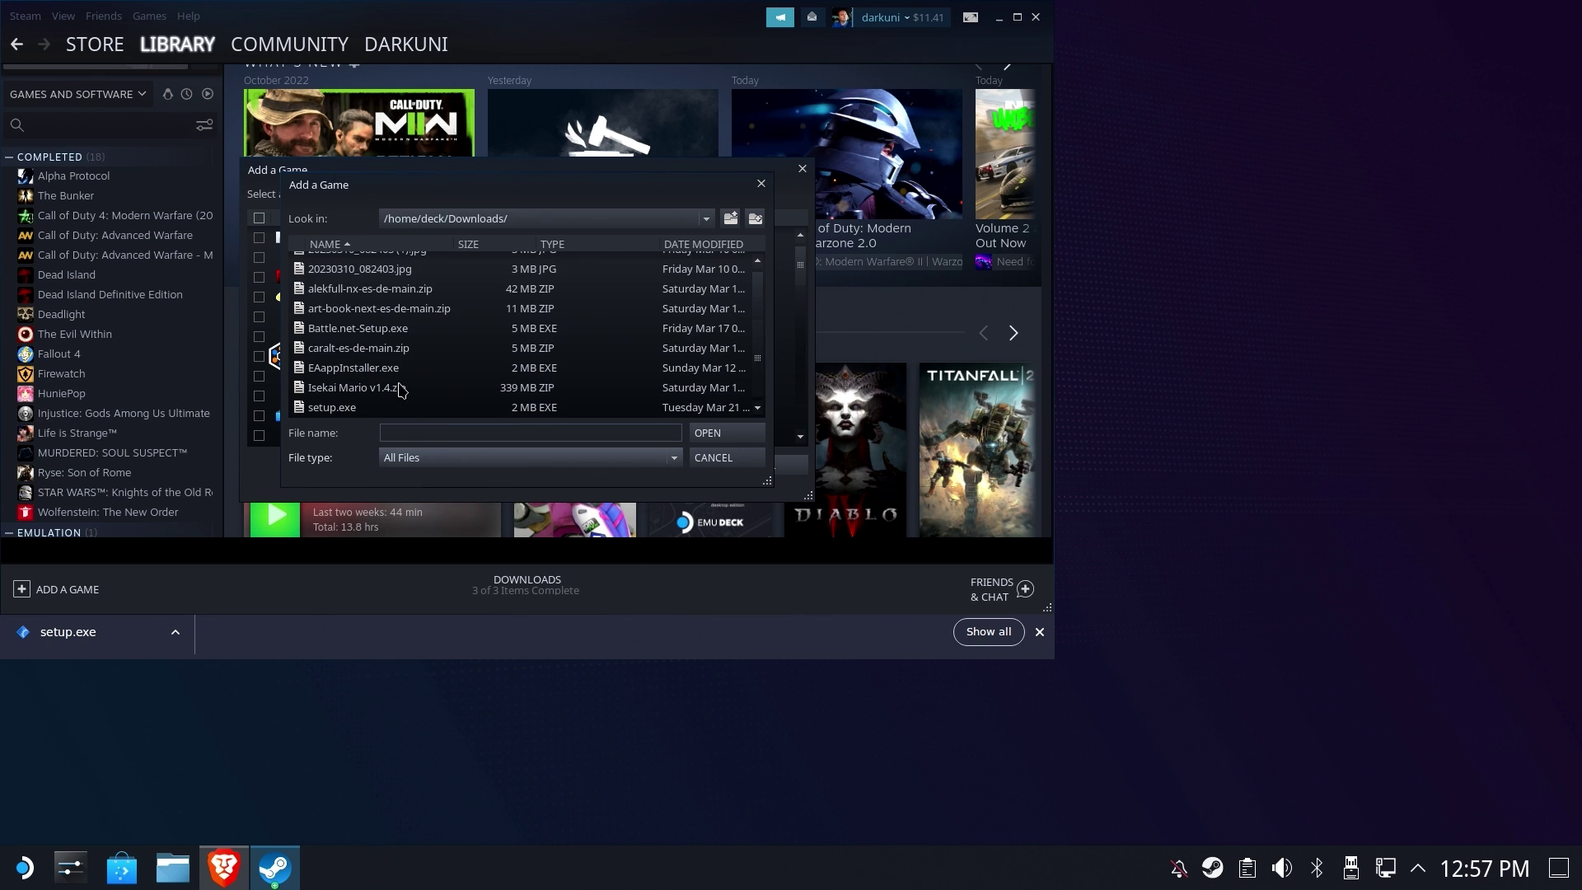
pyautogui.click(338, 412)
pyautogui.doubleClick(338, 408)
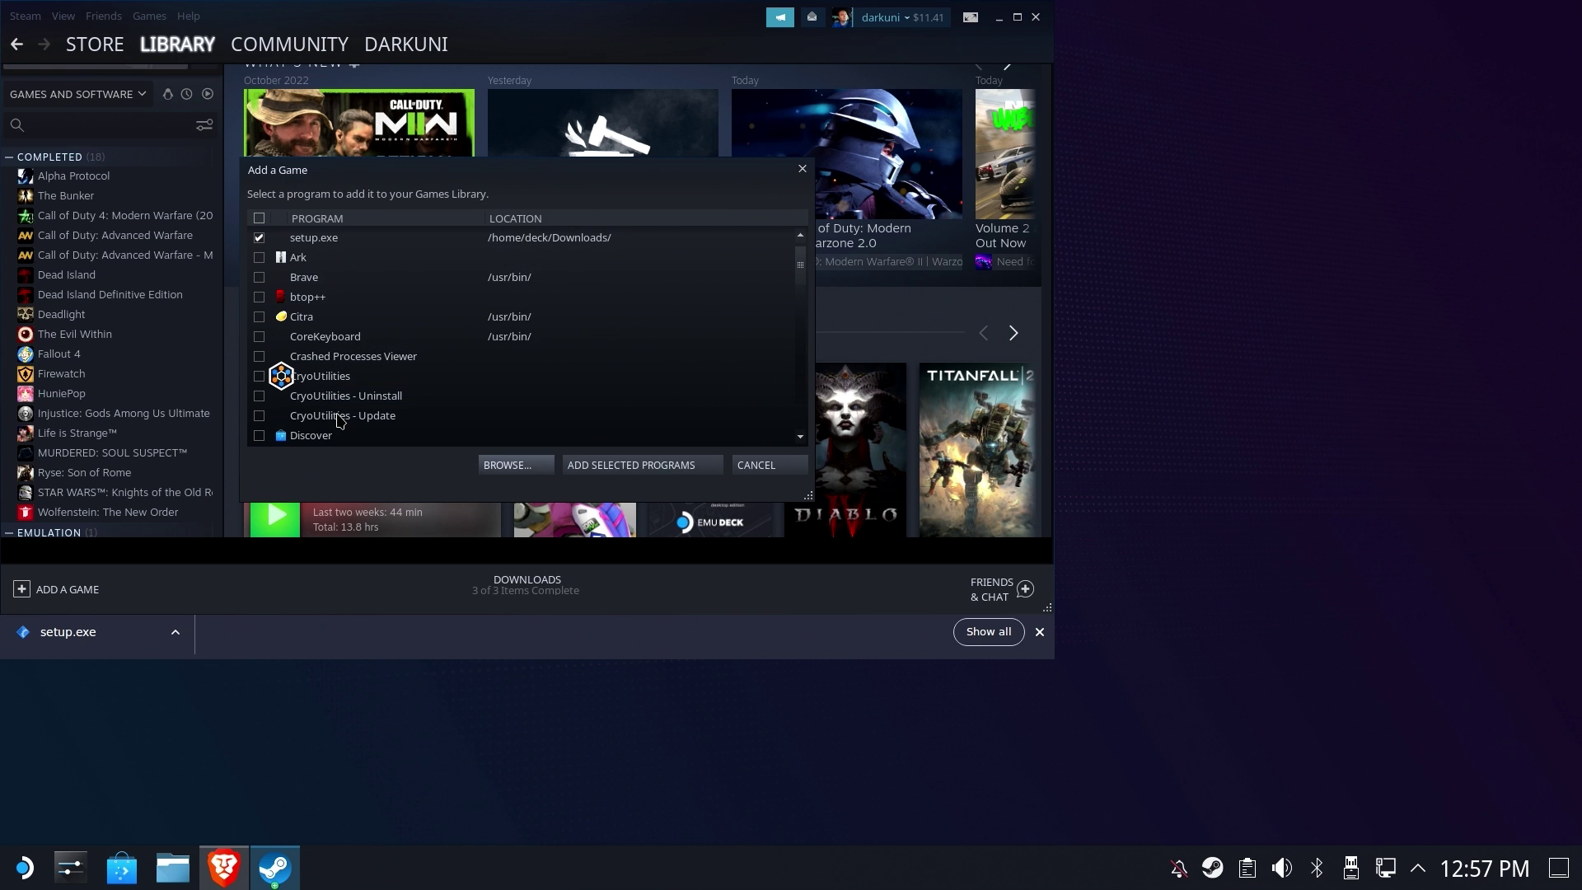
pyautogui.click(631, 465)
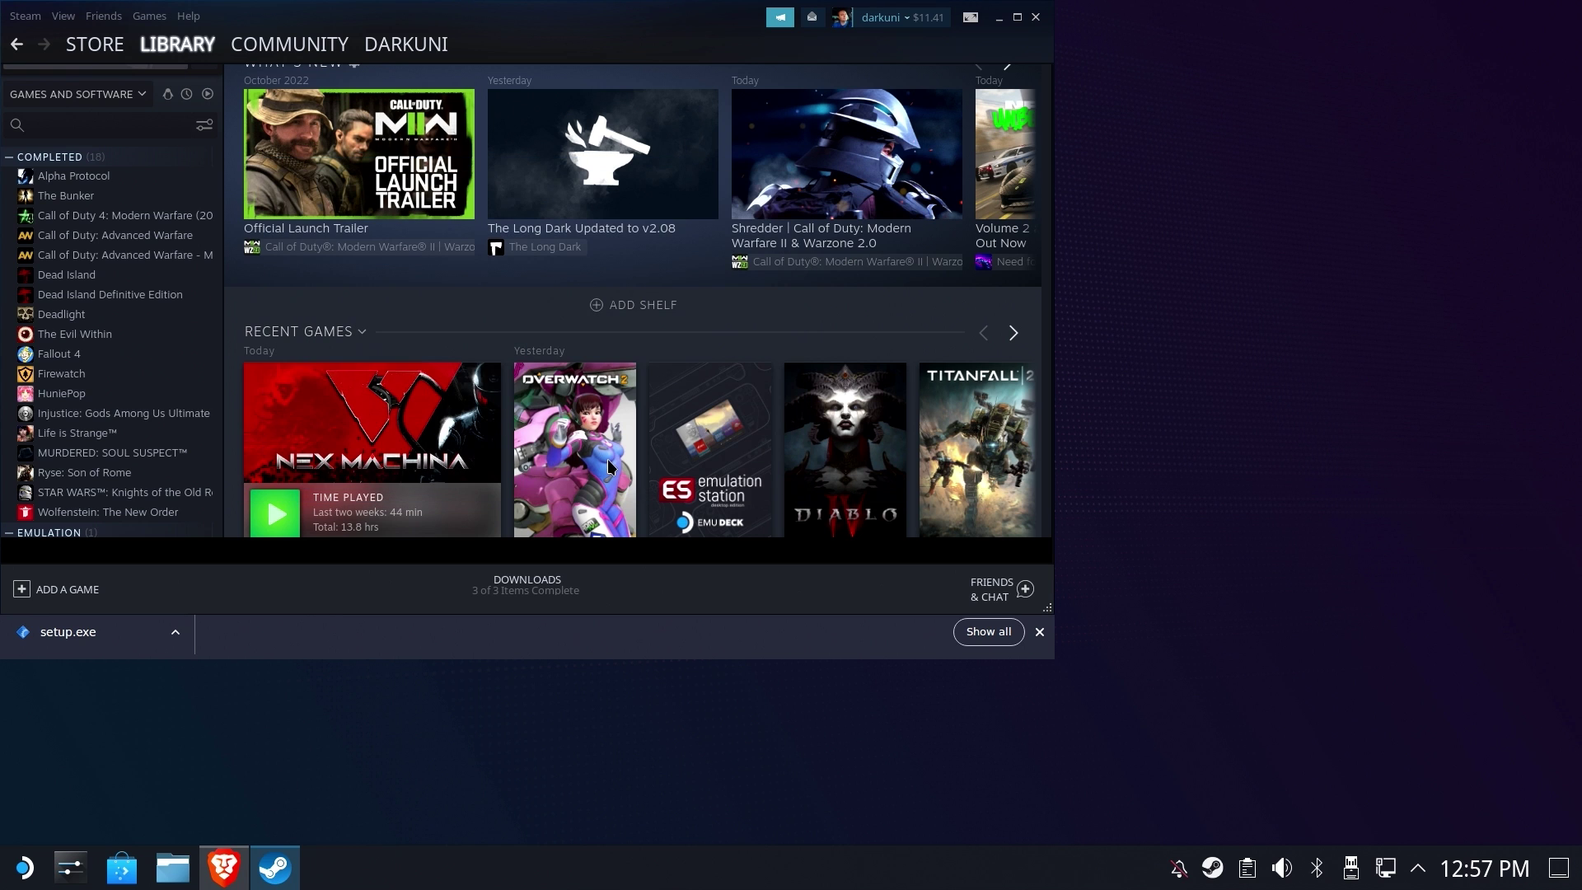
# Search the library for setup and open the setup.exe entry.
pyautogui.click(139, 126)
pyautogui.write('sew')
pyautogui.press('BackSpace')
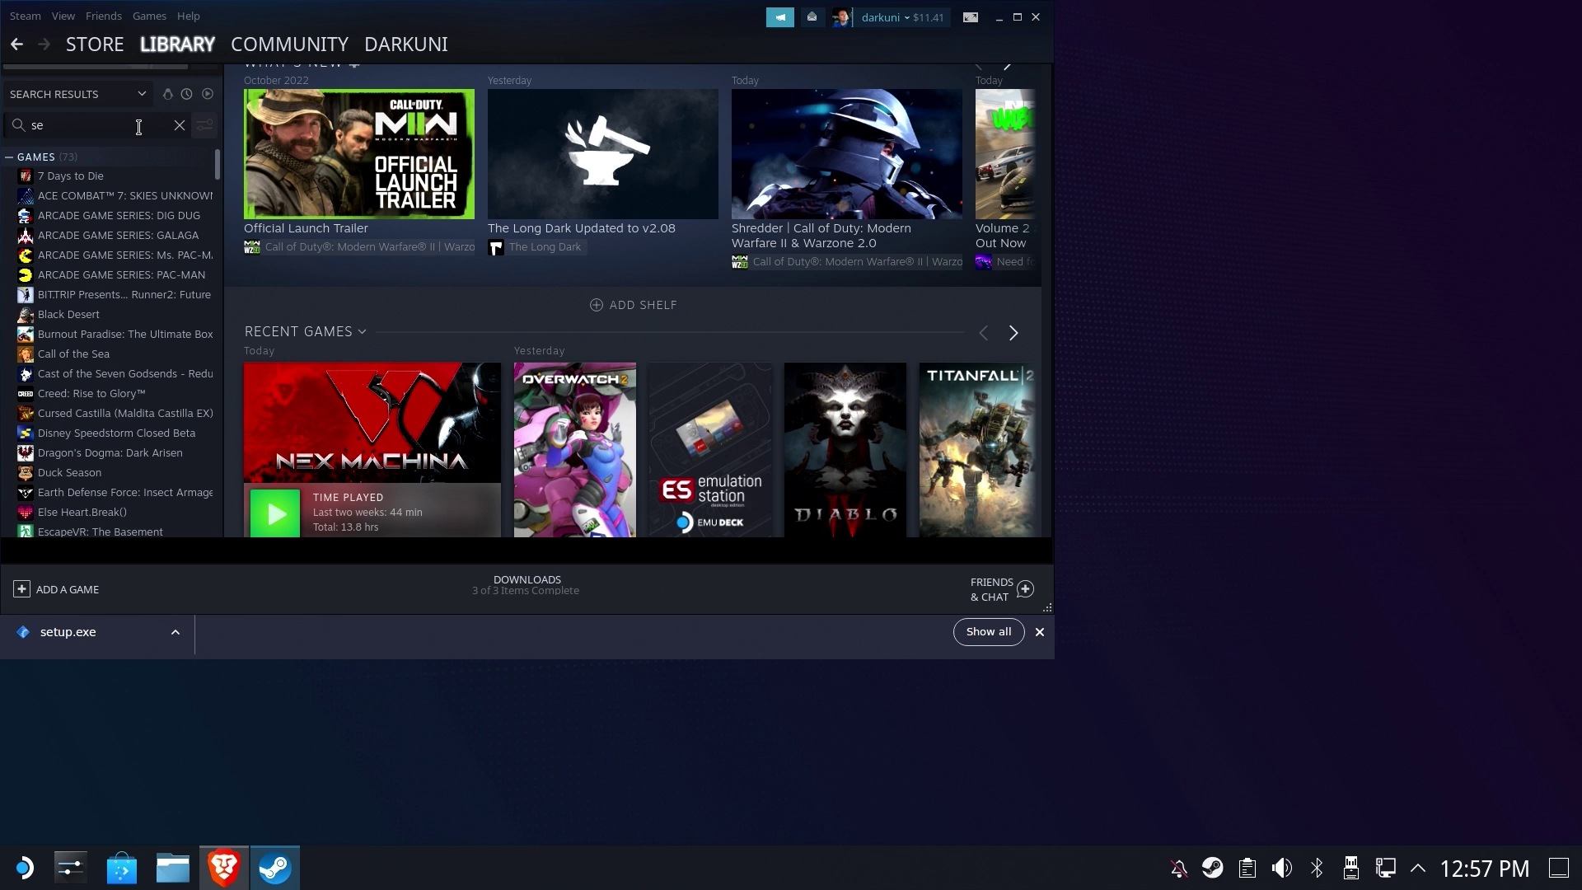
pyautogui.write('tup')
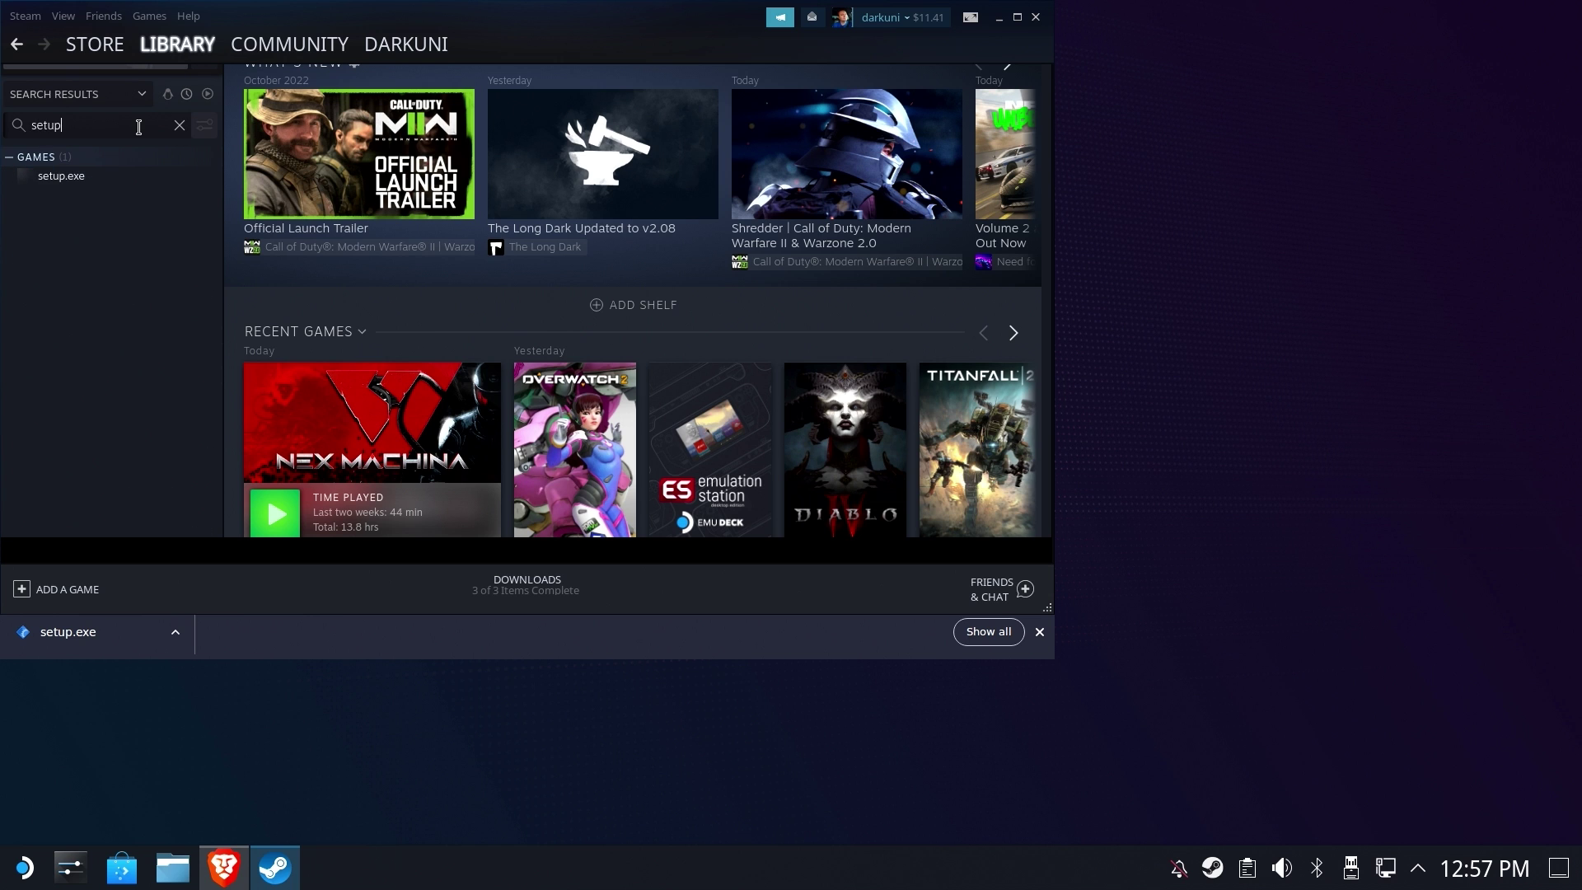
pyautogui.click(54, 186)
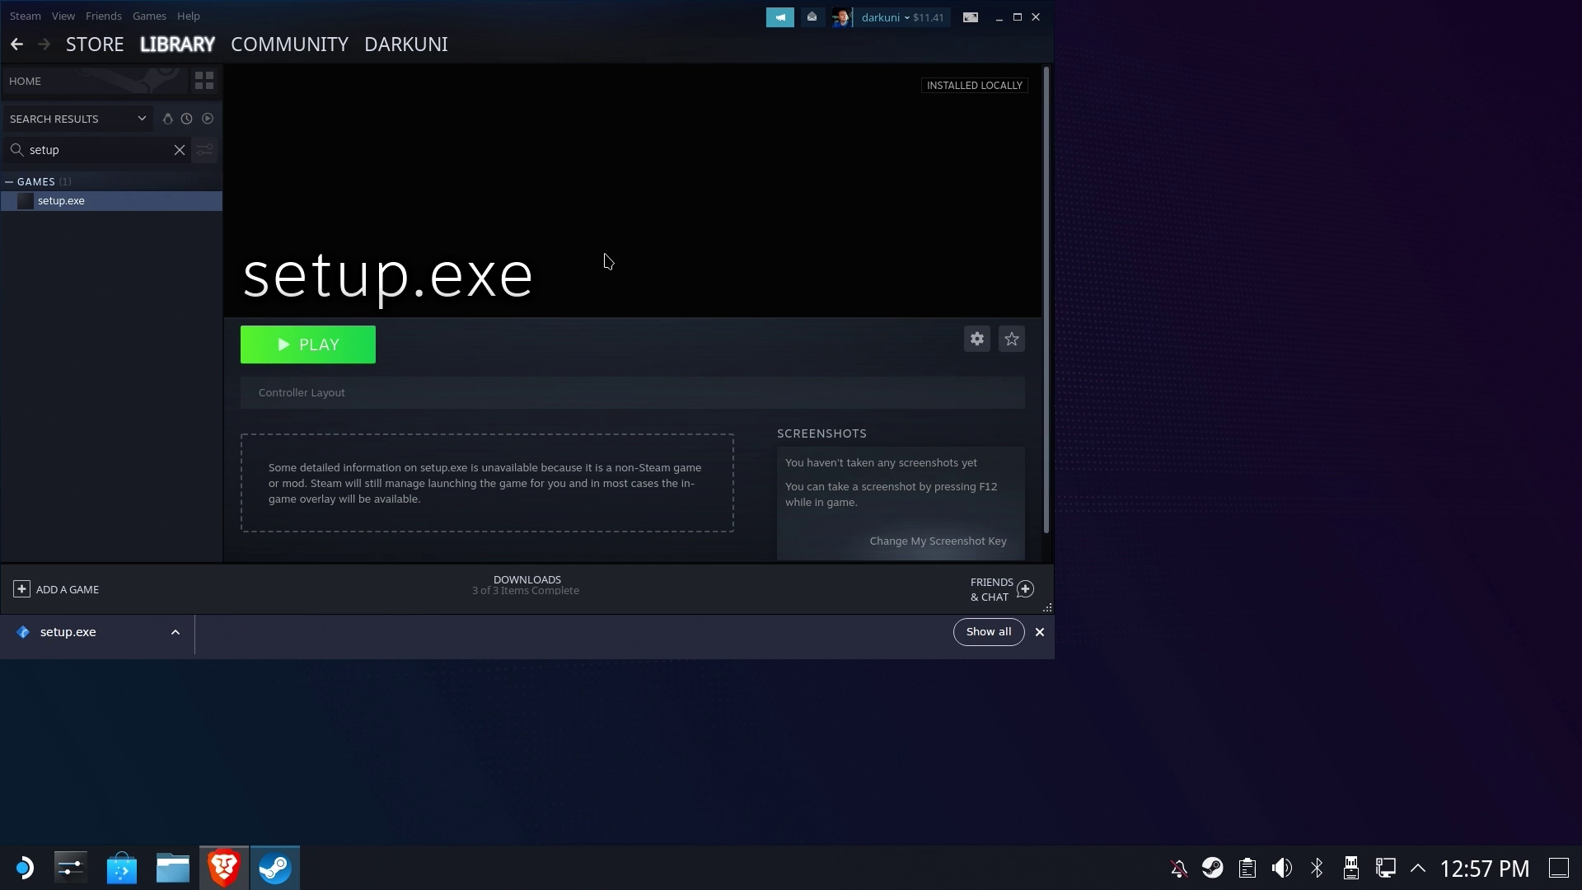
# Force the setup.exe shortcut to use the Proton 7.0-6 compatibility tool in its properties.
pyautogui.click(976, 339)
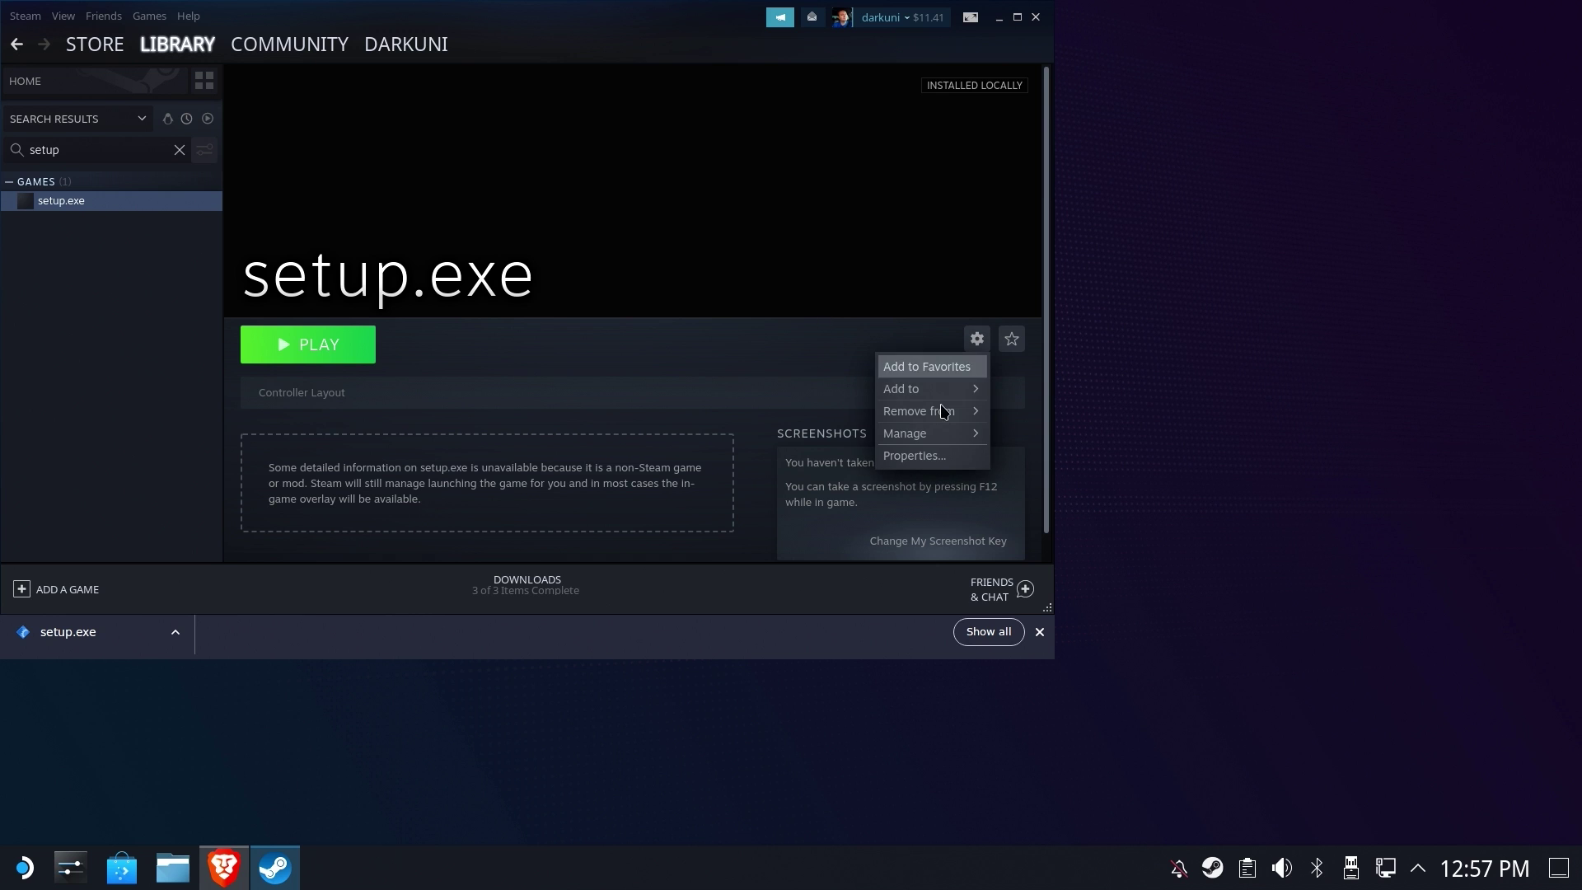
pyautogui.click(926, 454)
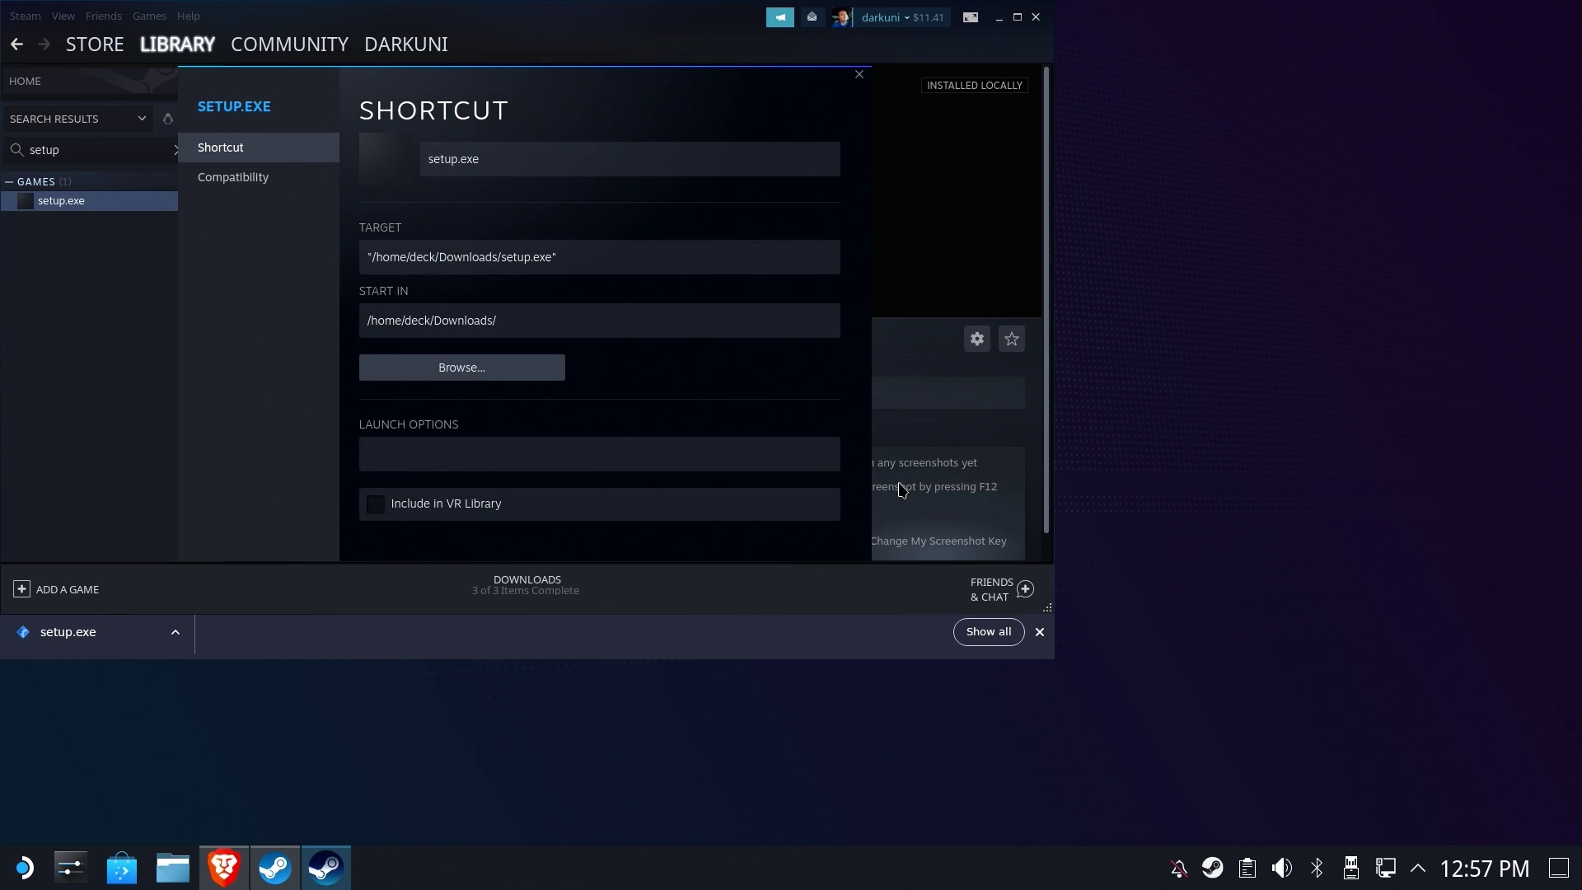
pyautogui.click(271, 187)
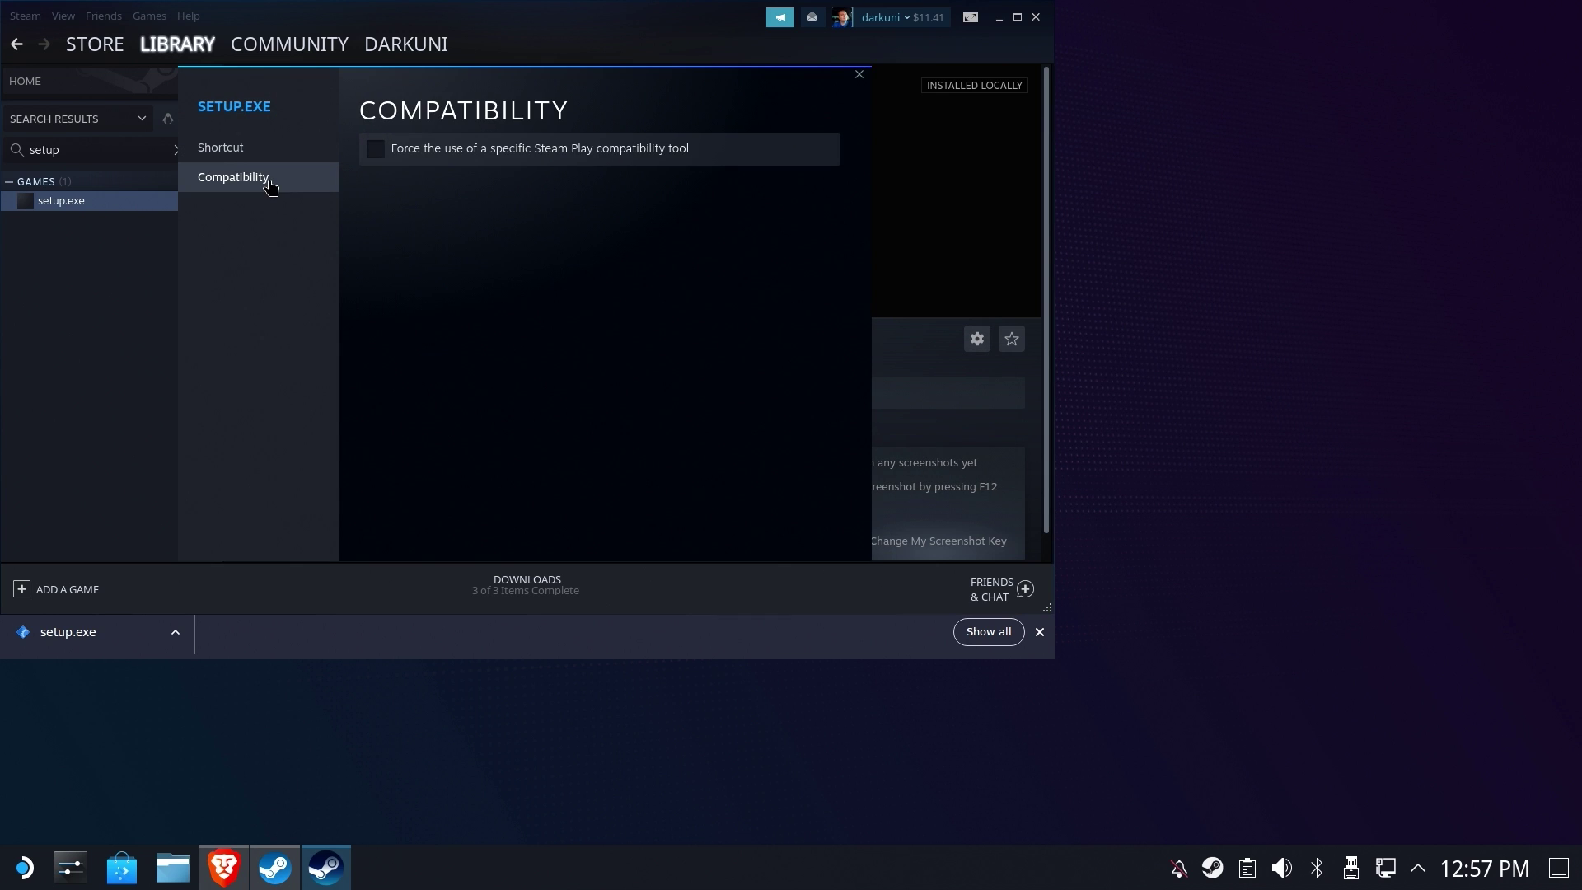
pyautogui.click(406, 154)
pyautogui.click(423, 186)
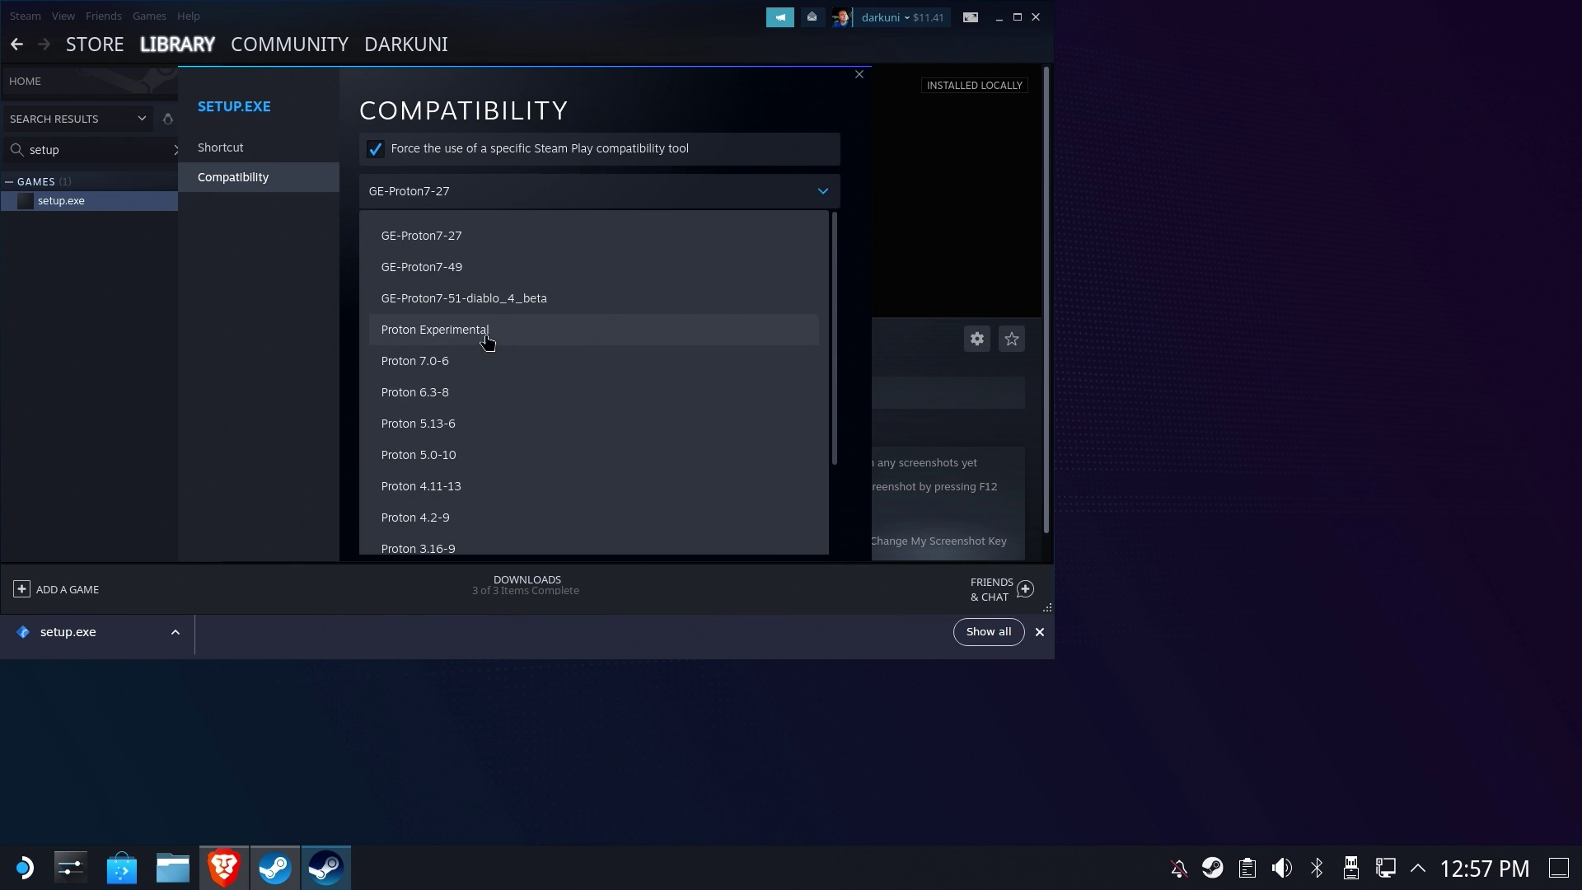
pyautogui.click(420, 362)
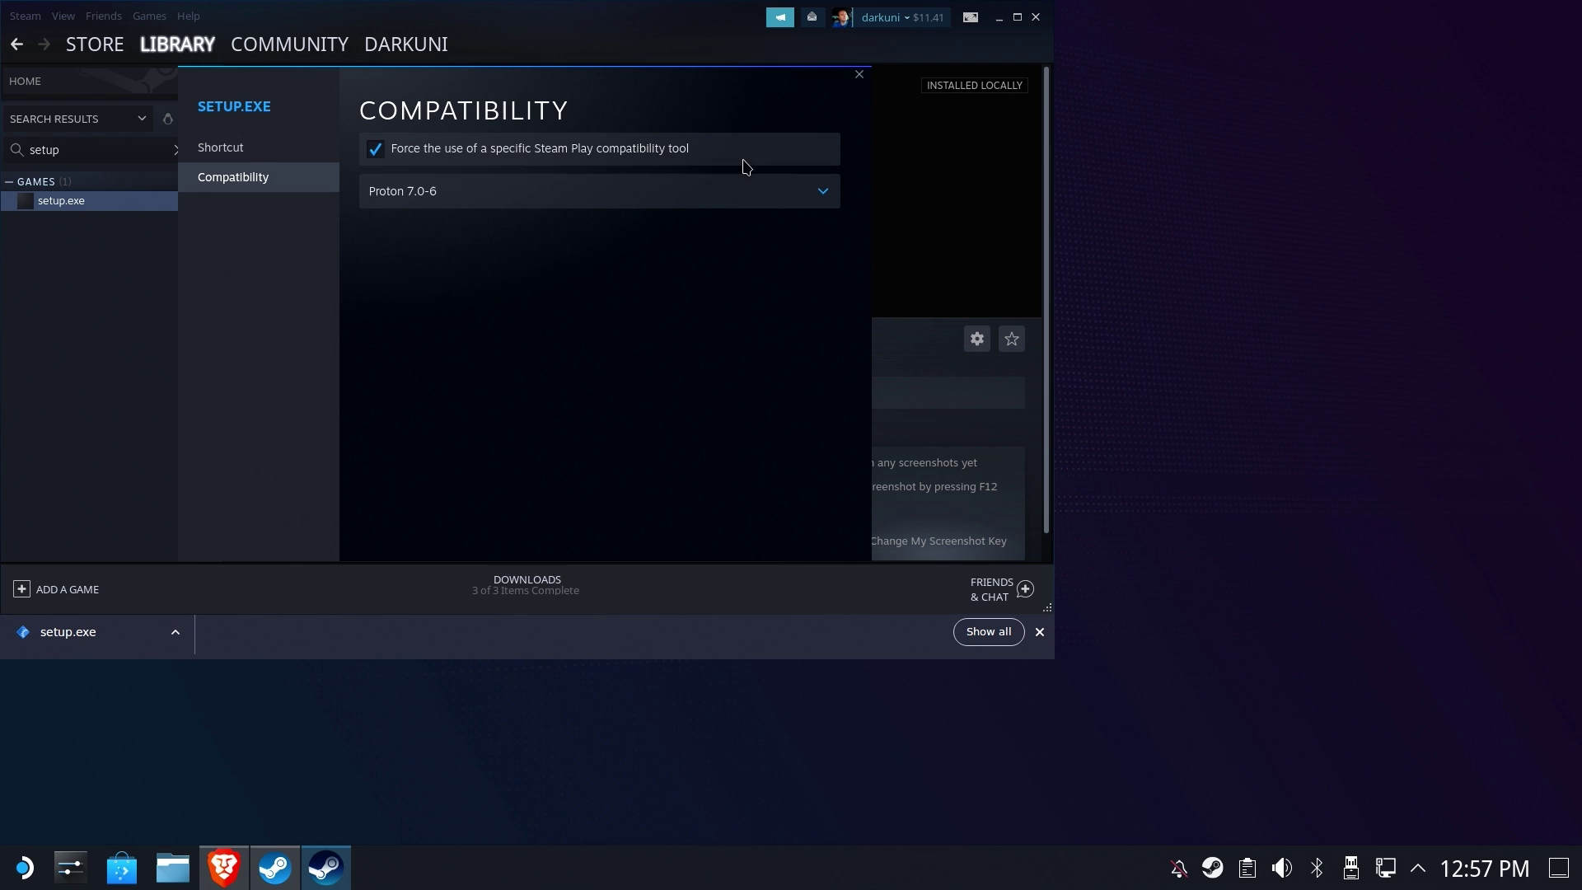
pyautogui.click(860, 76)
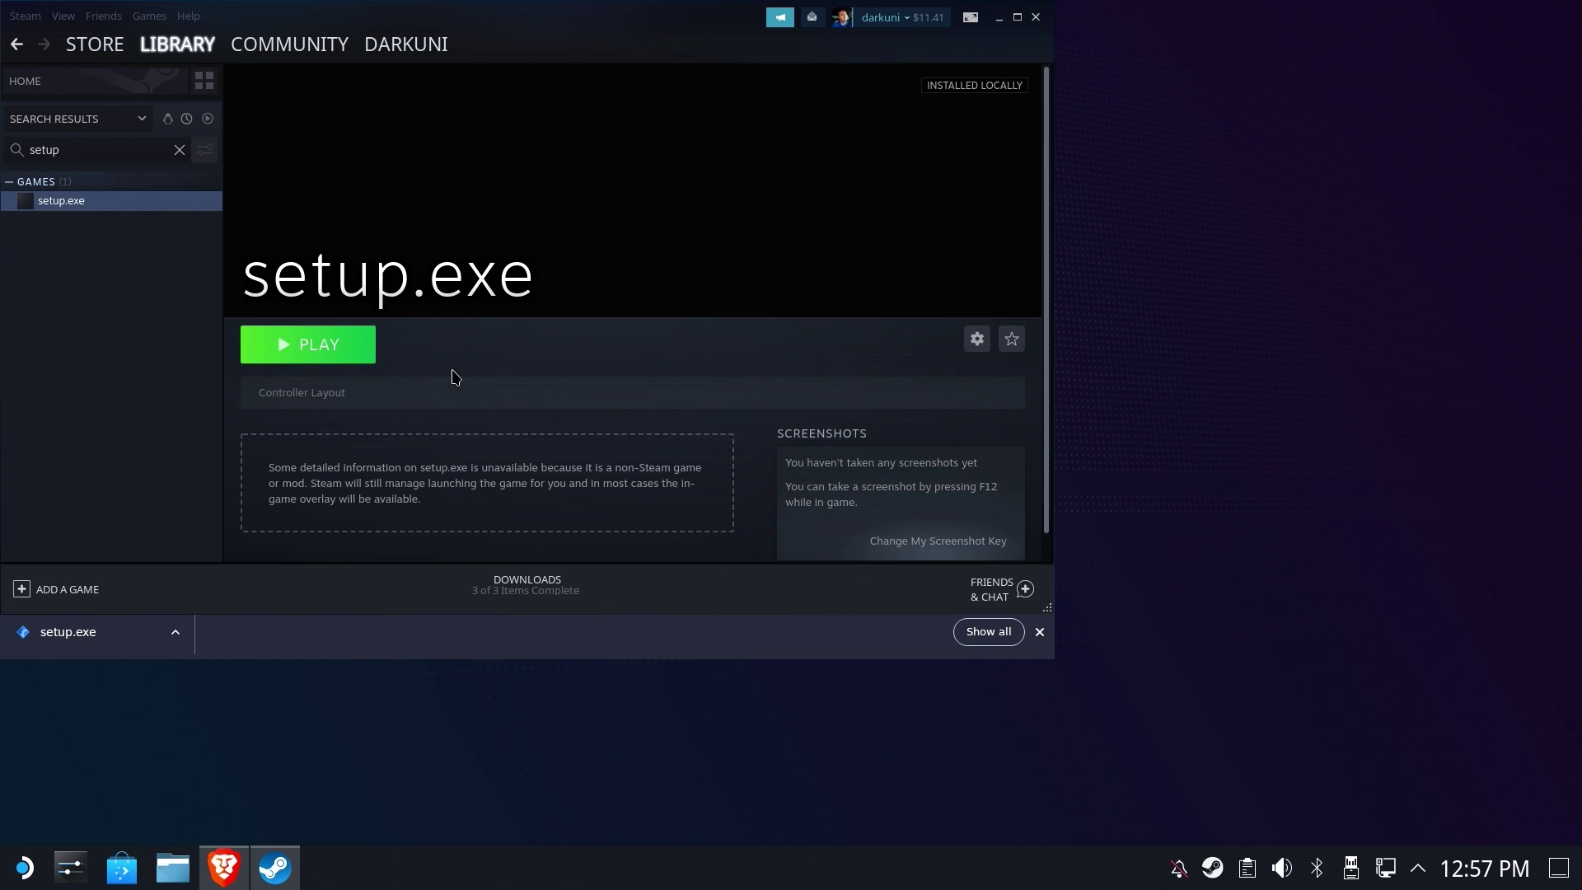
# Launch setup.exe and start installing Insurgence with the default destination, Start Menu folder and no desktop shortcut.
pyautogui.click(349, 344)
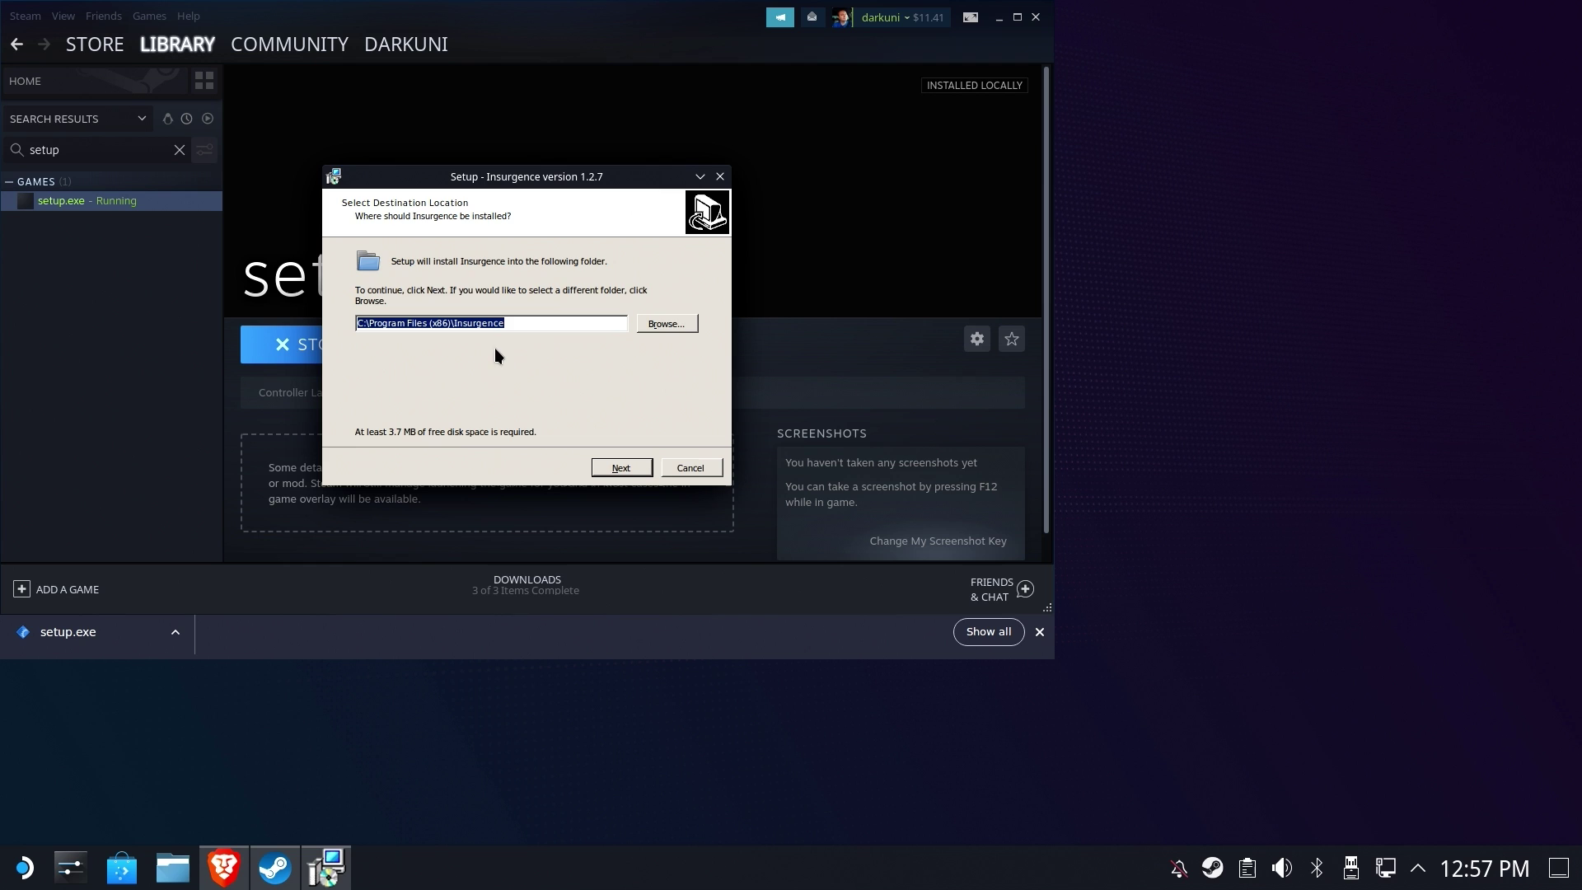
pyautogui.click(631, 466)
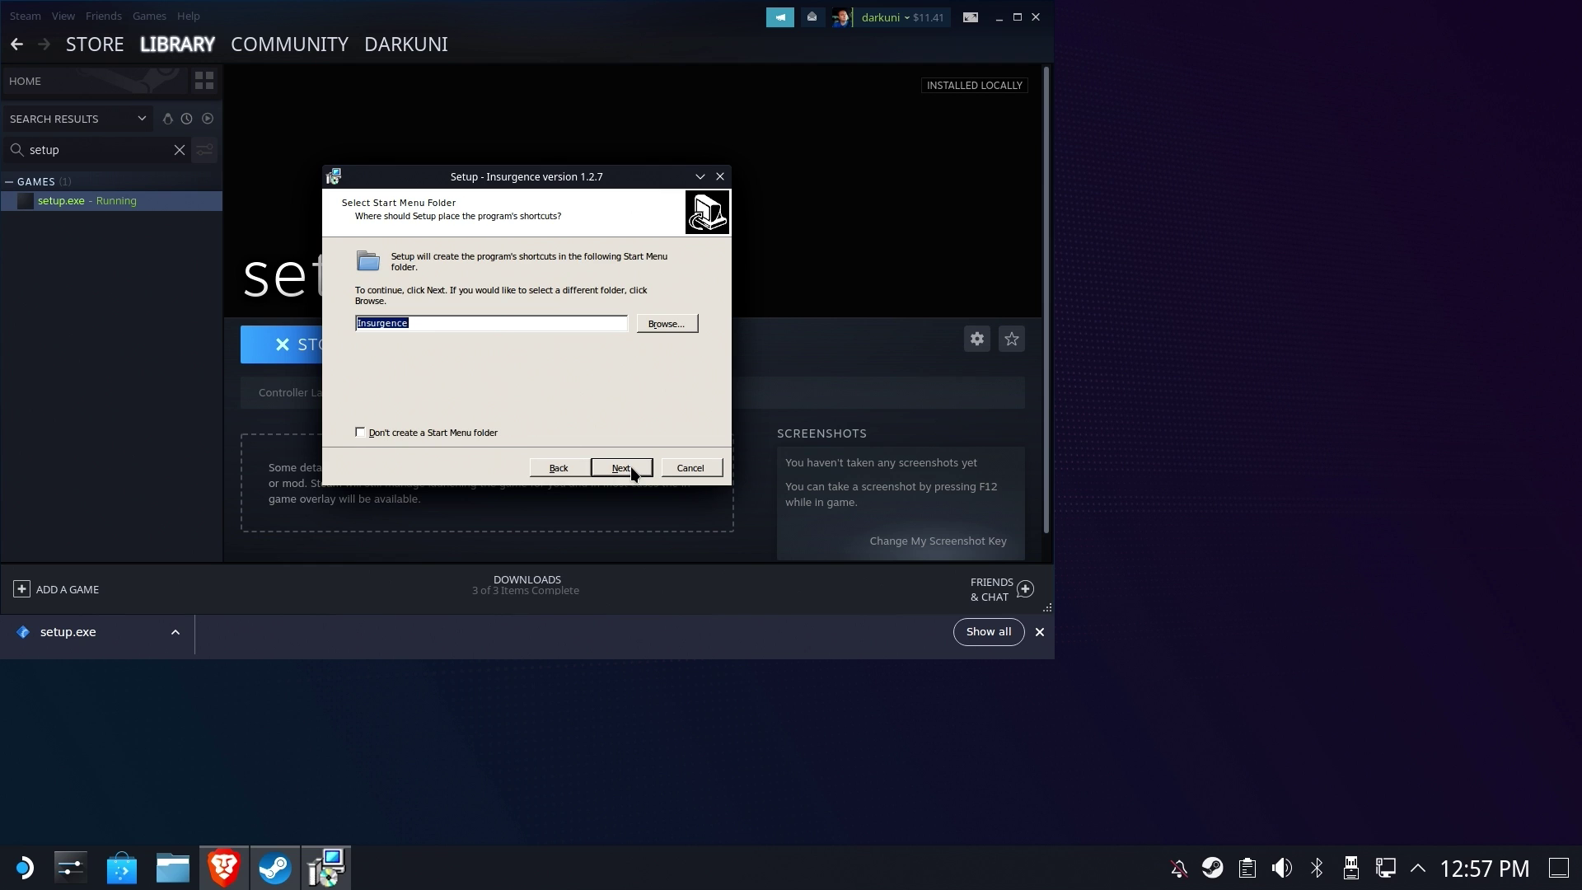
pyautogui.click(631, 466)
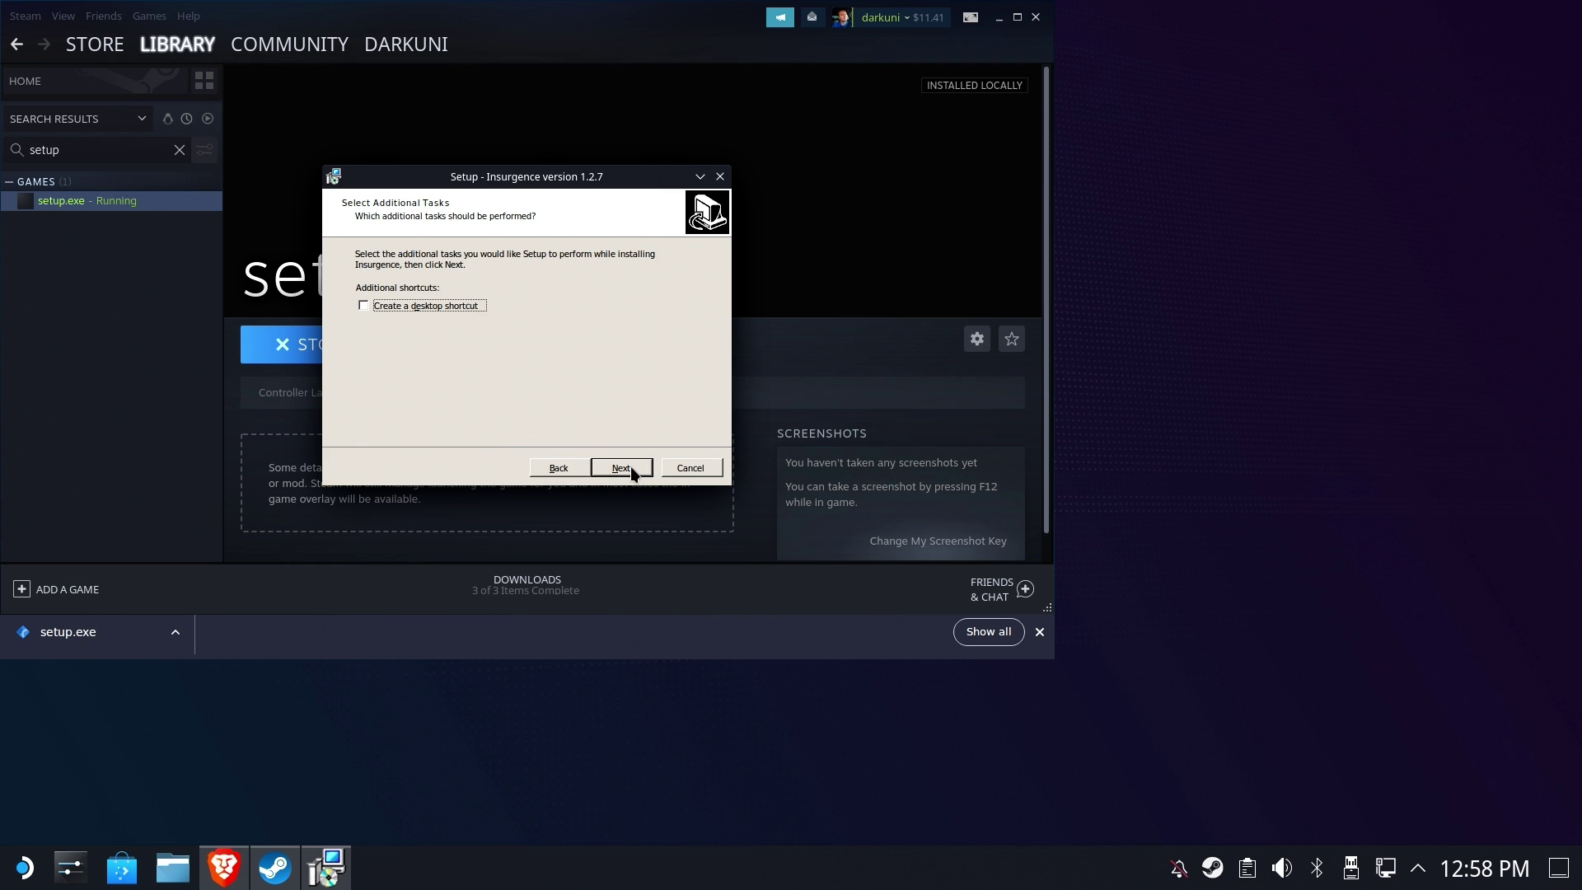
pyautogui.click(631, 466)
pyautogui.click(631, 467)
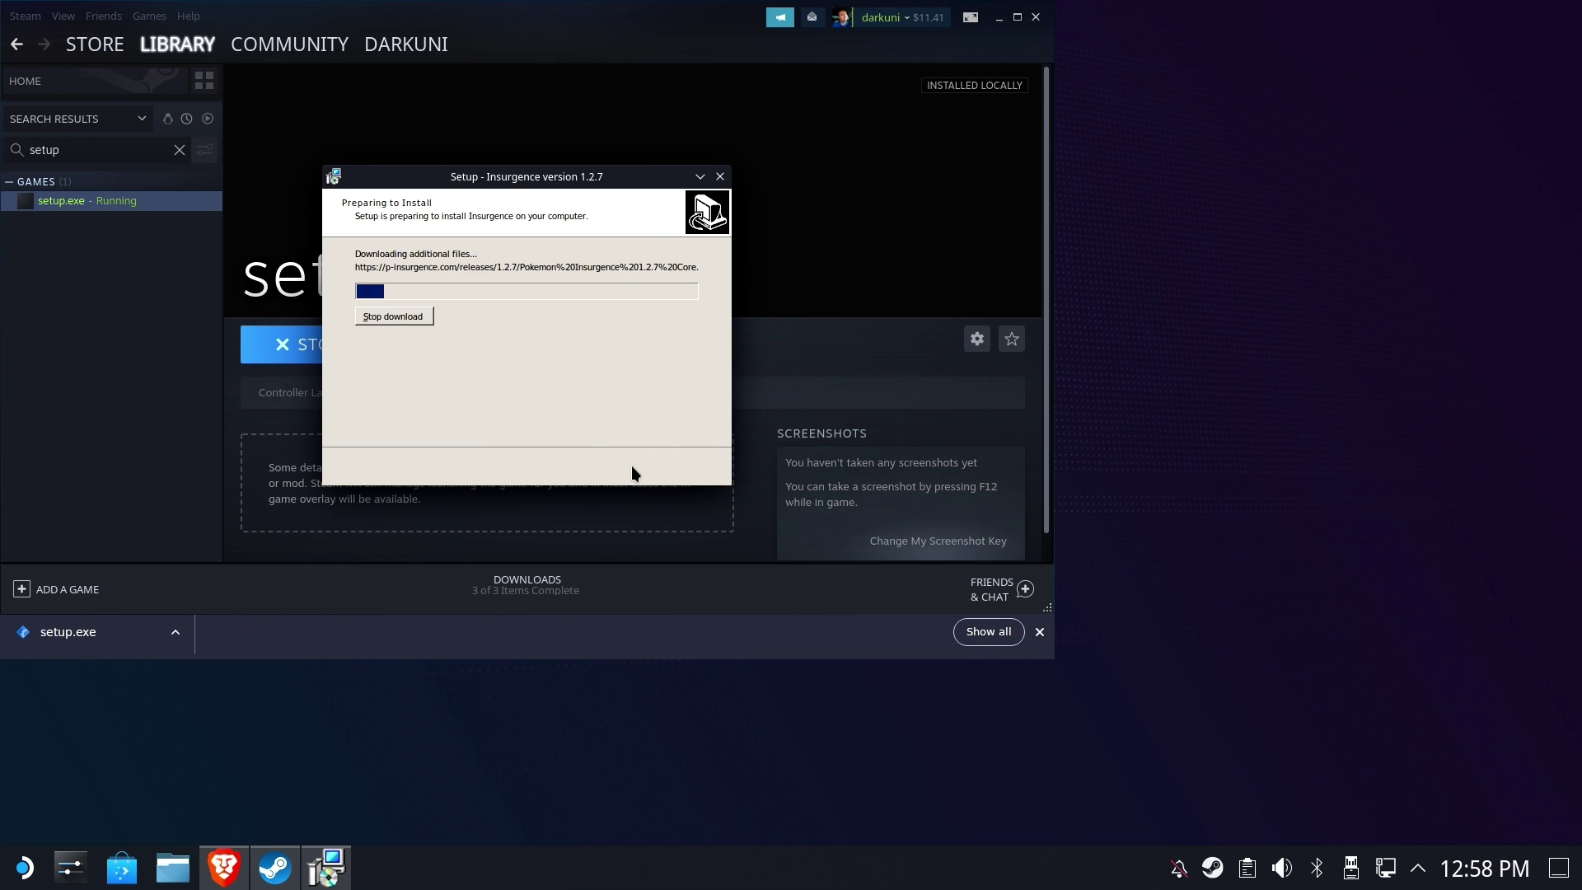
# Launch Protontricks from the desktop's utility applications while the installer keeps downloading.
pyautogui.click(27, 883)
pyautogui.moveTo(61, 614)
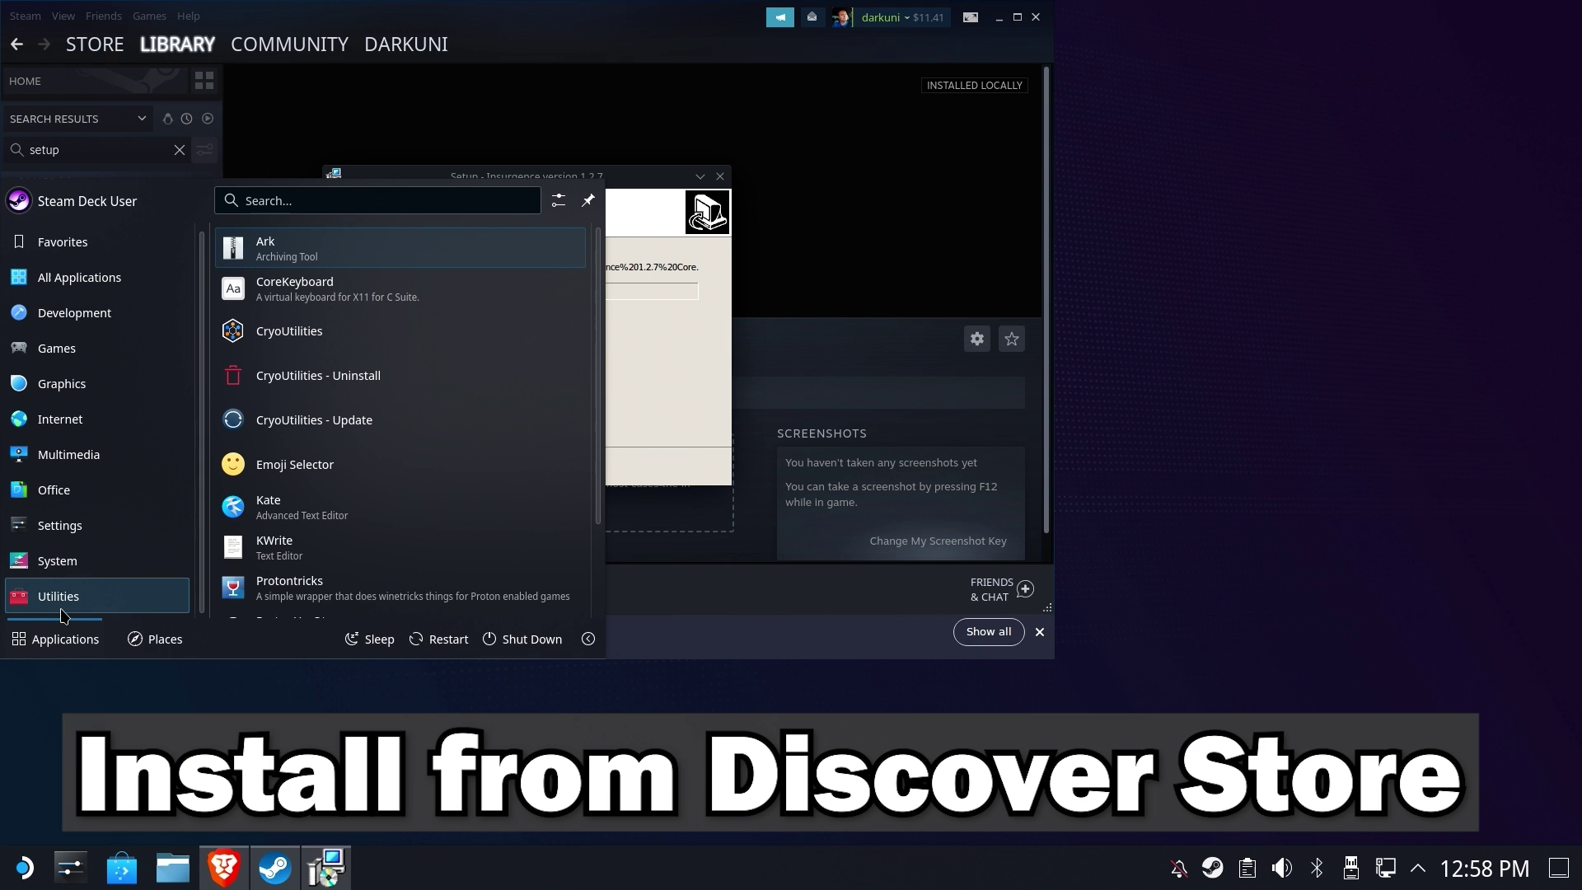
pyautogui.click(340, 588)
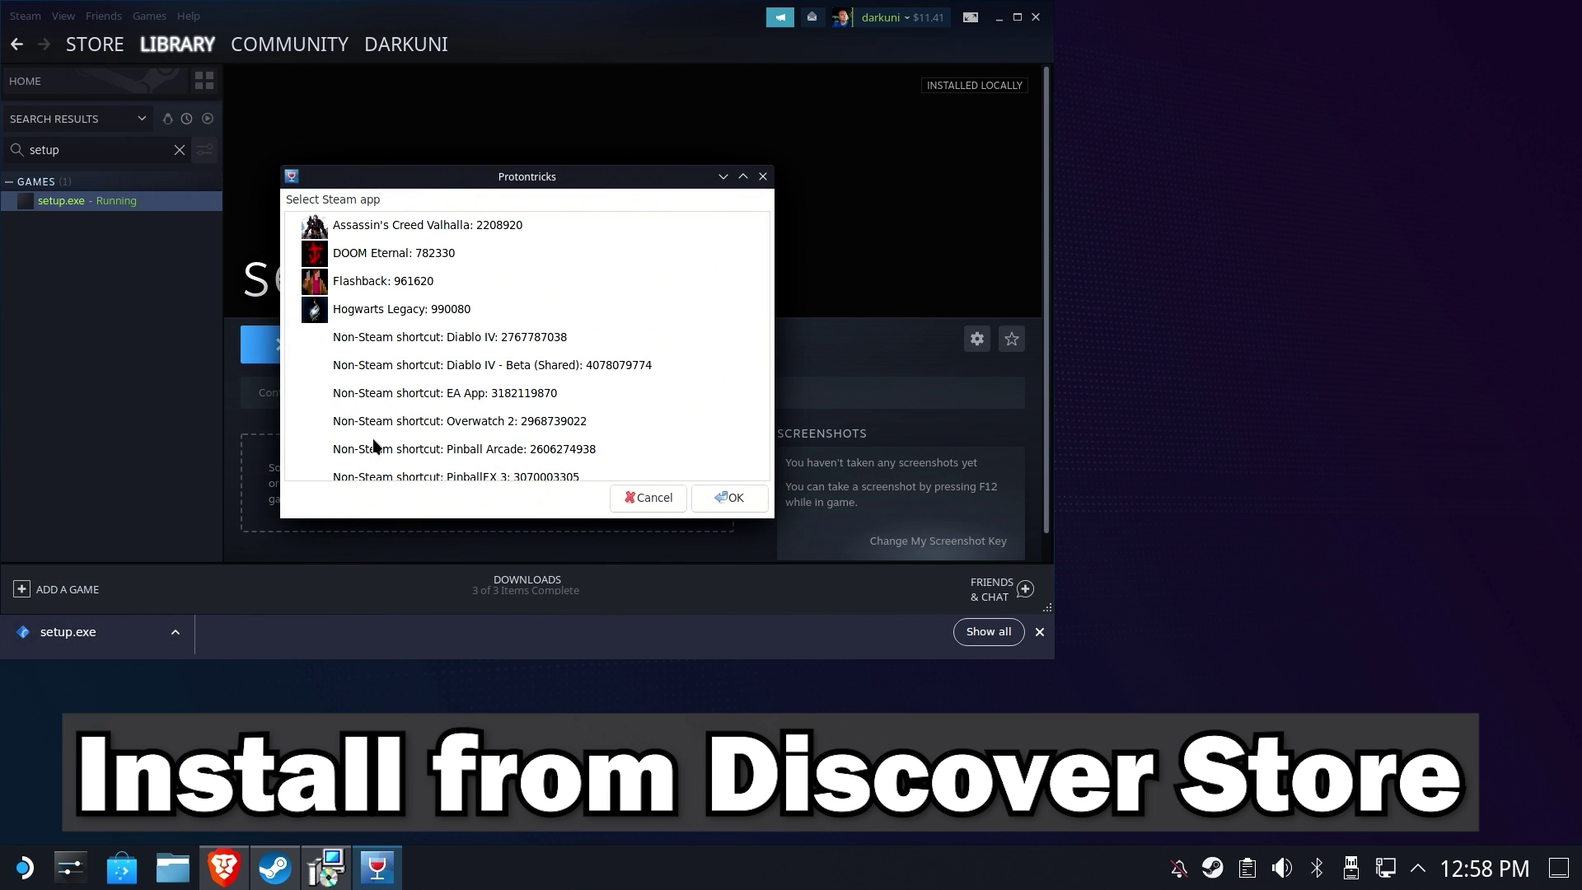
# Move the Protontricks window clear of the installer and select the setup.exe non-Steam shortcut to read its app ID.
pyautogui.moveTo(438, 174); pyautogui.dragTo(1200, 146)
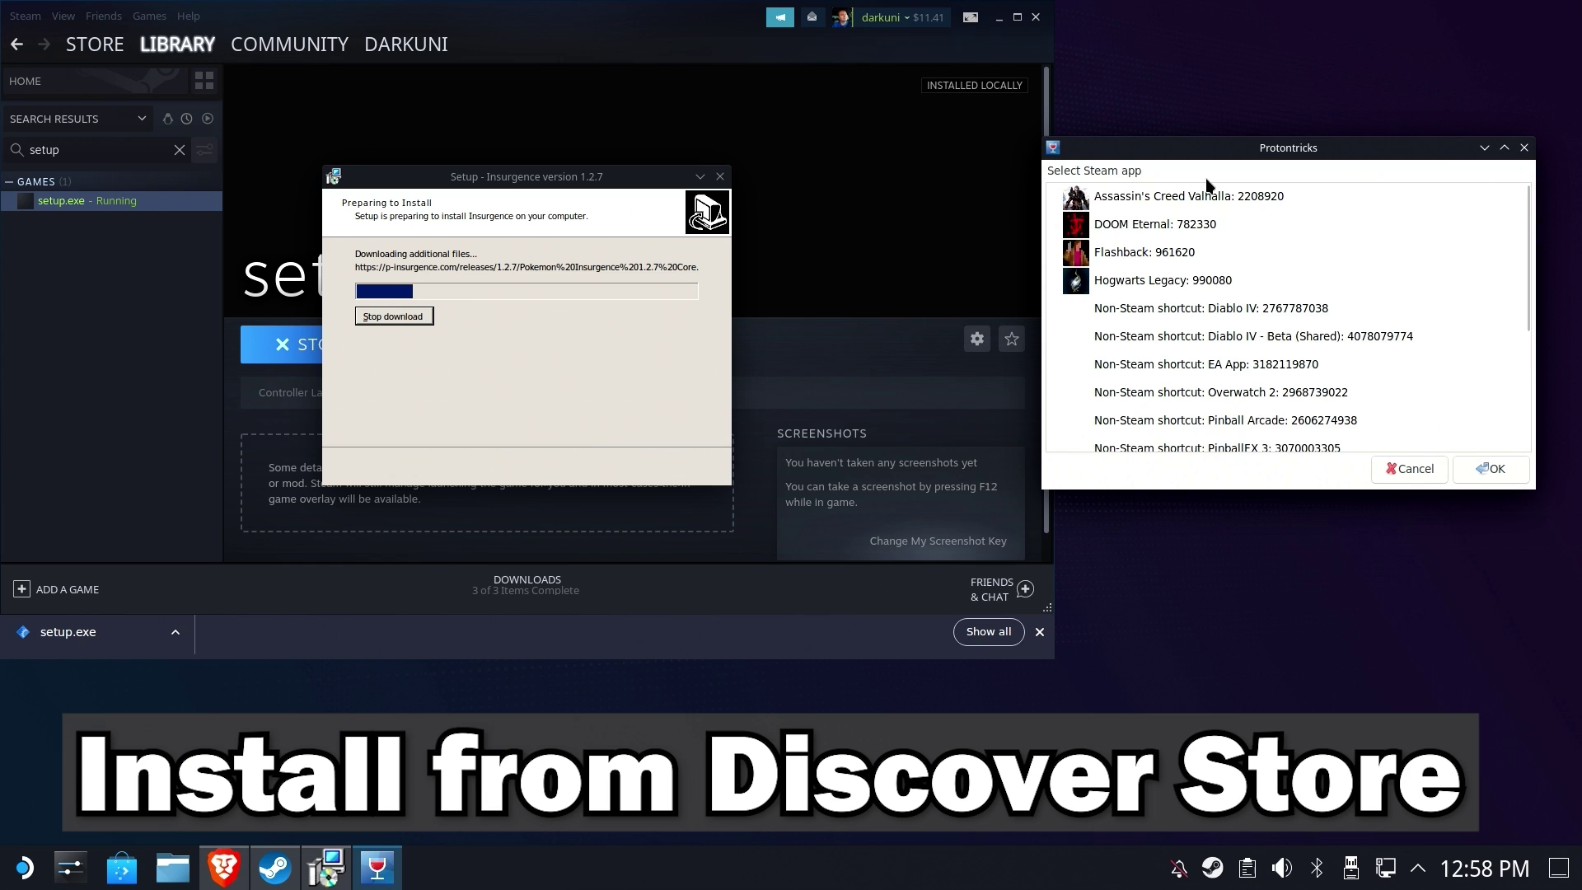
pyautogui.scroll(-1, 1333, 292)
pyautogui.click(1247, 432)
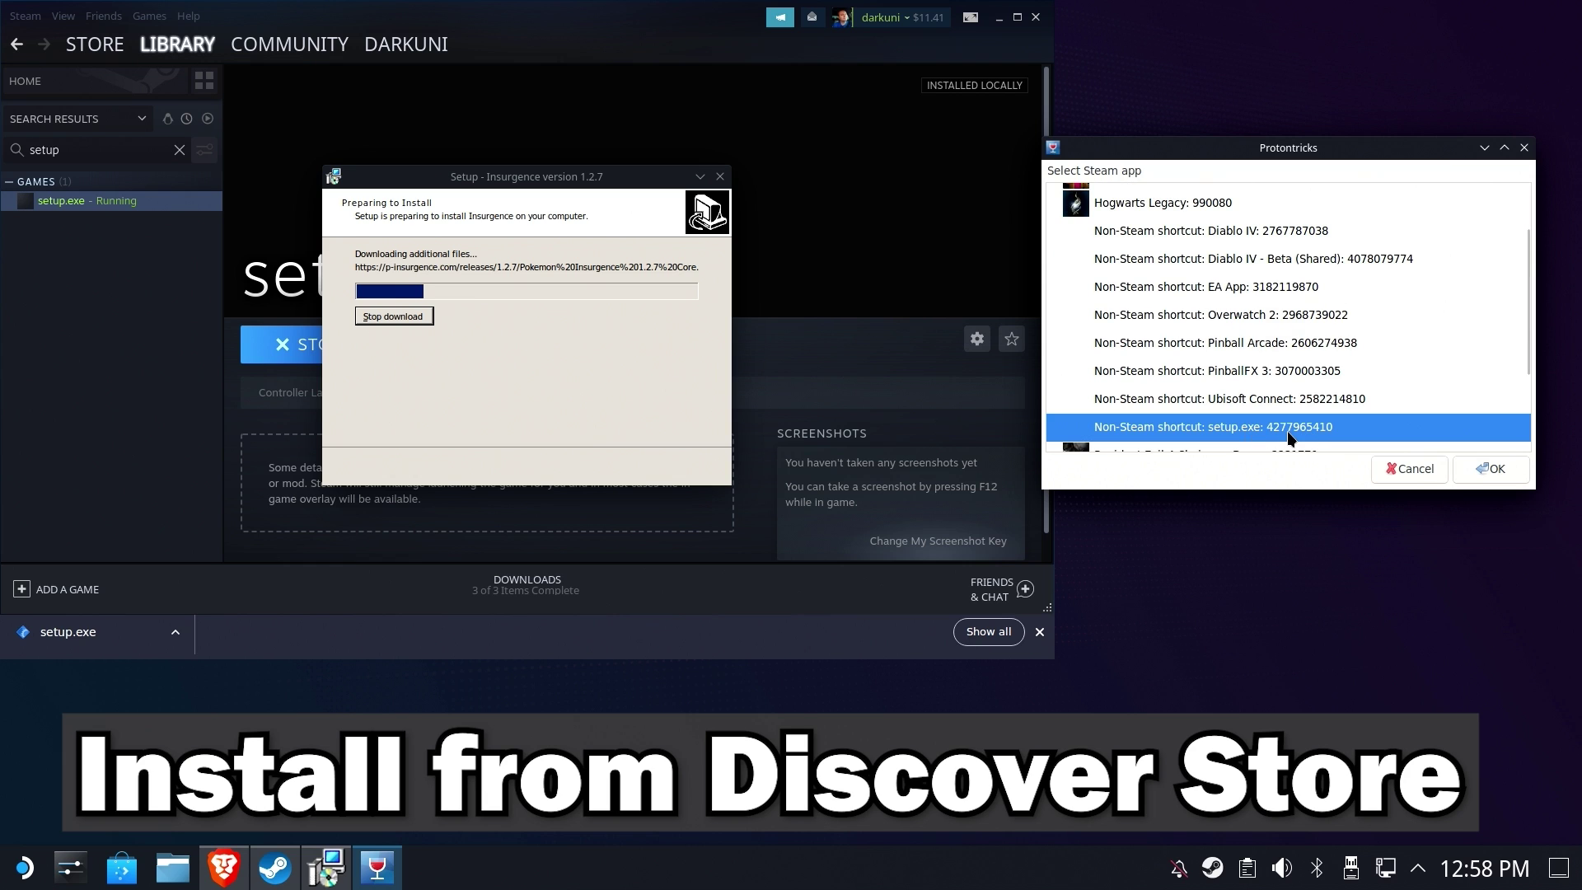
# Switch to the Dolphin file manager, open Steam's compatdata folder and sort it with the most recently modified folders first.
pyautogui.click(173, 866)
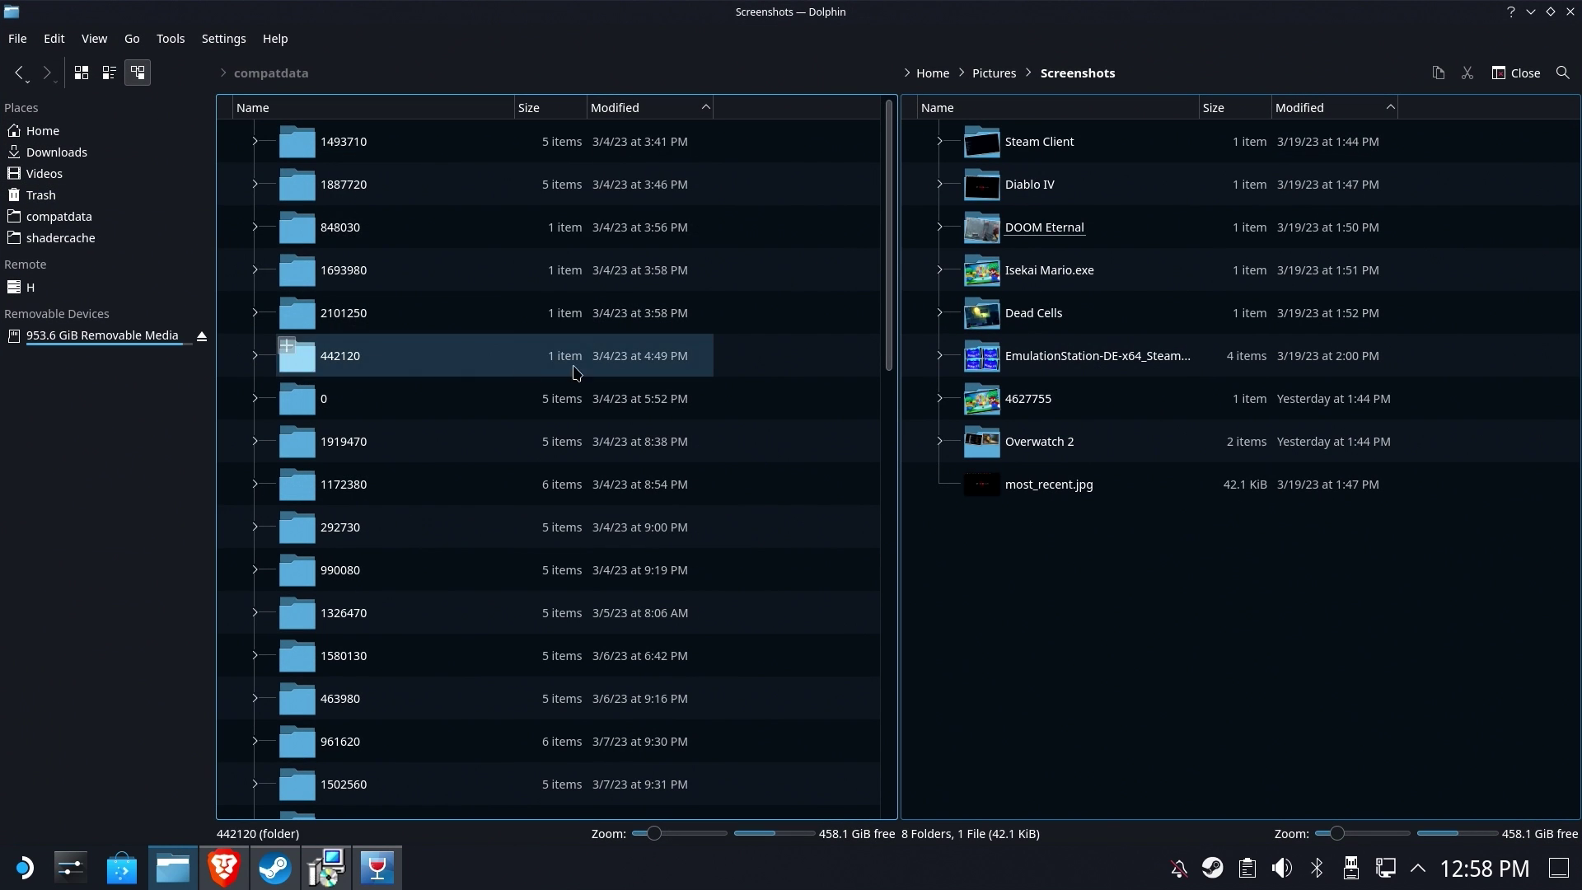
pyautogui.click(54, 221)
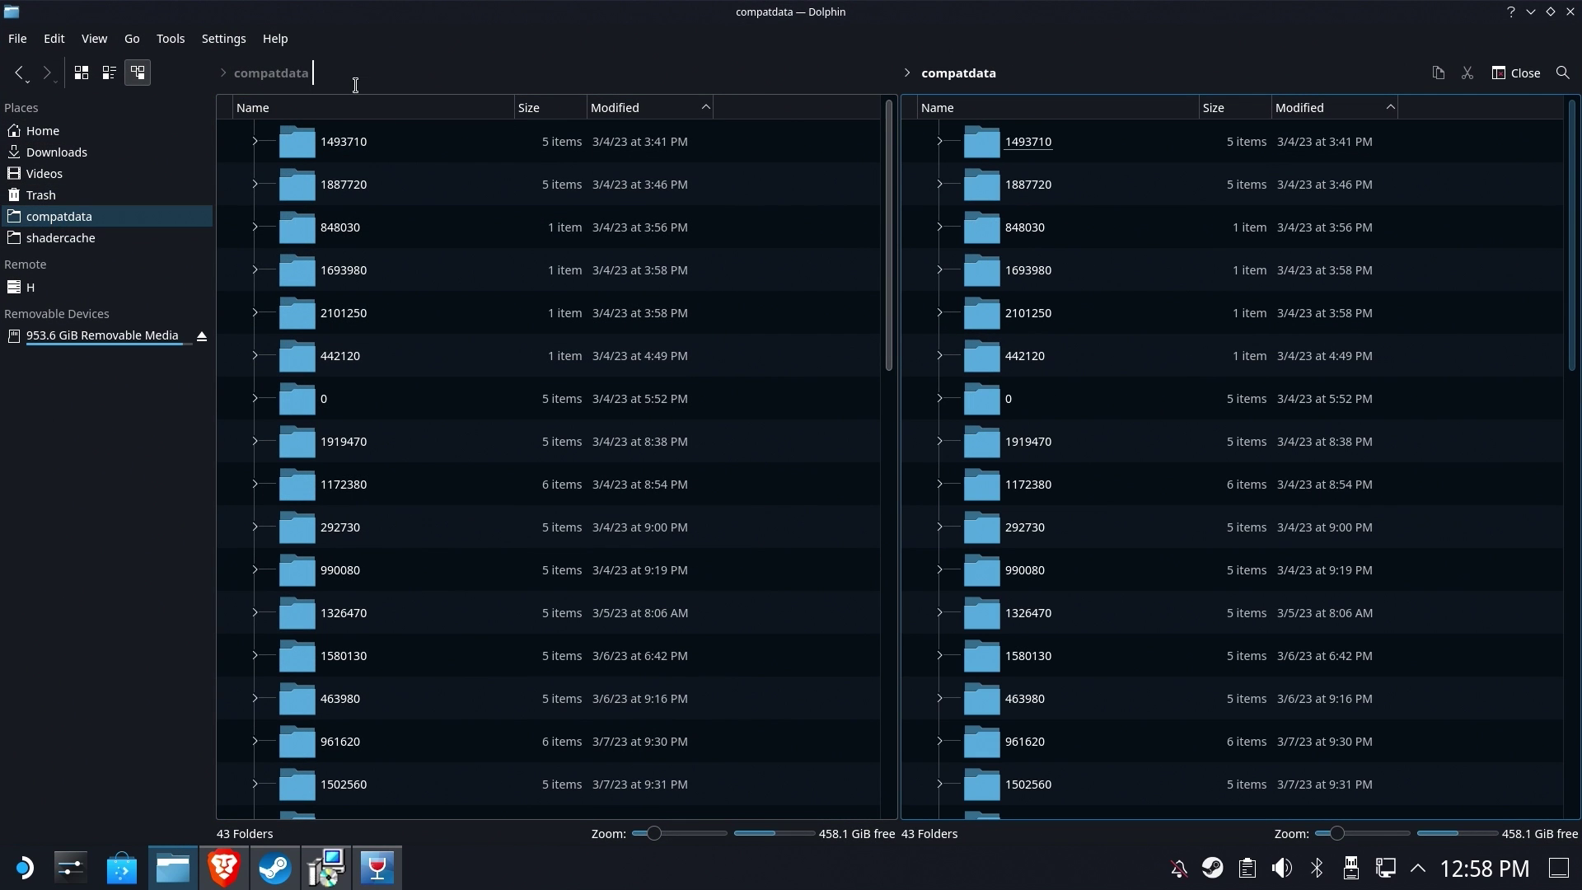
pyautogui.click(1013, 76)
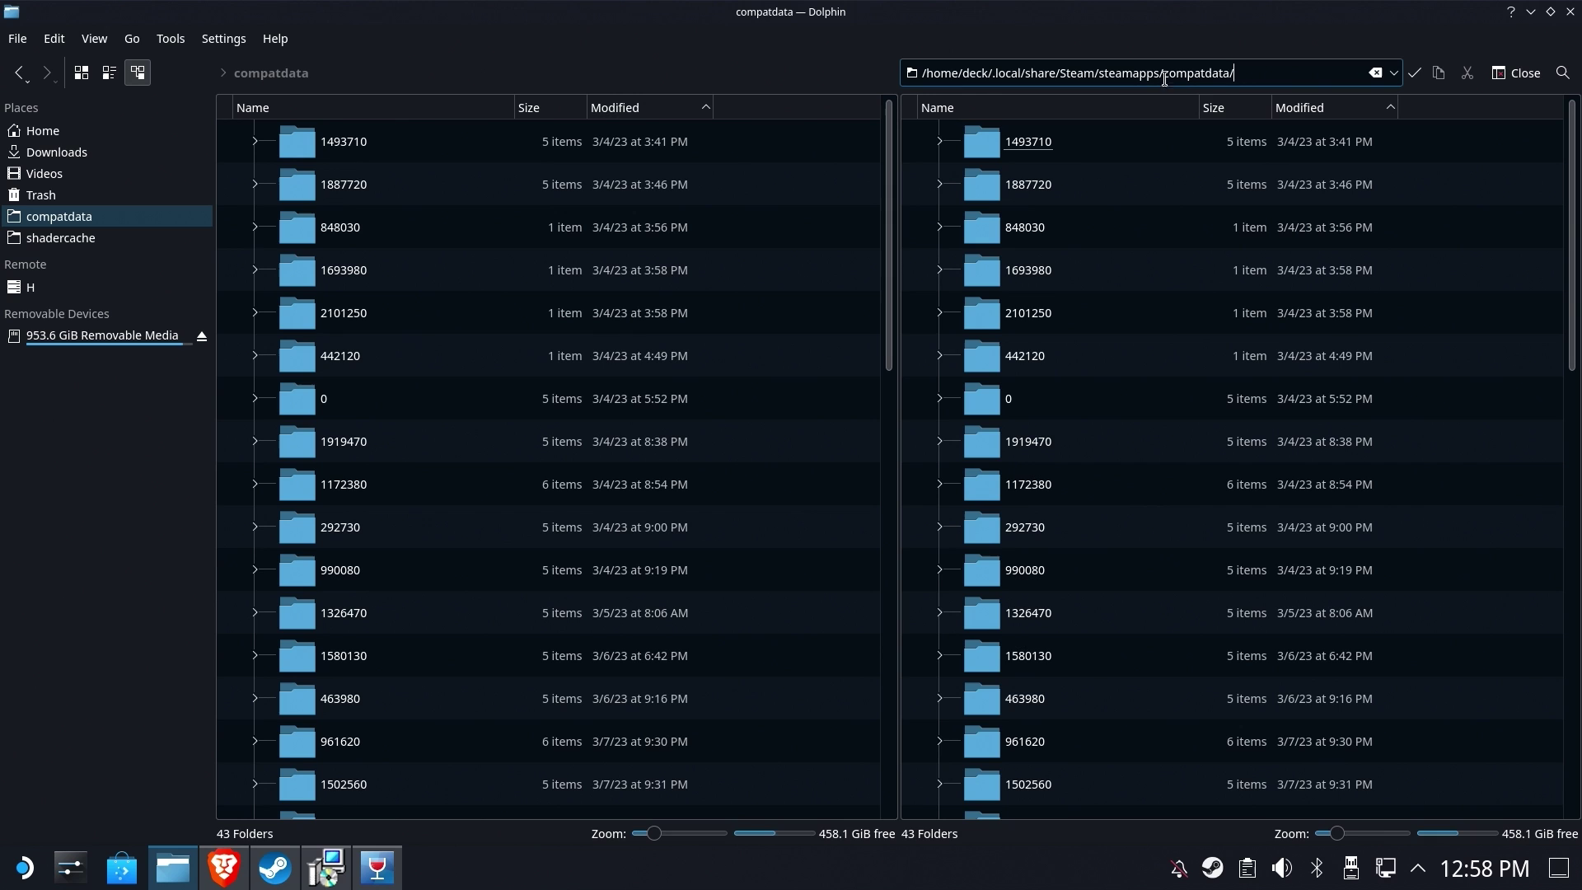
pyautogui.moveTo(1256, 74); pyautogui.dragTo(867, 76)
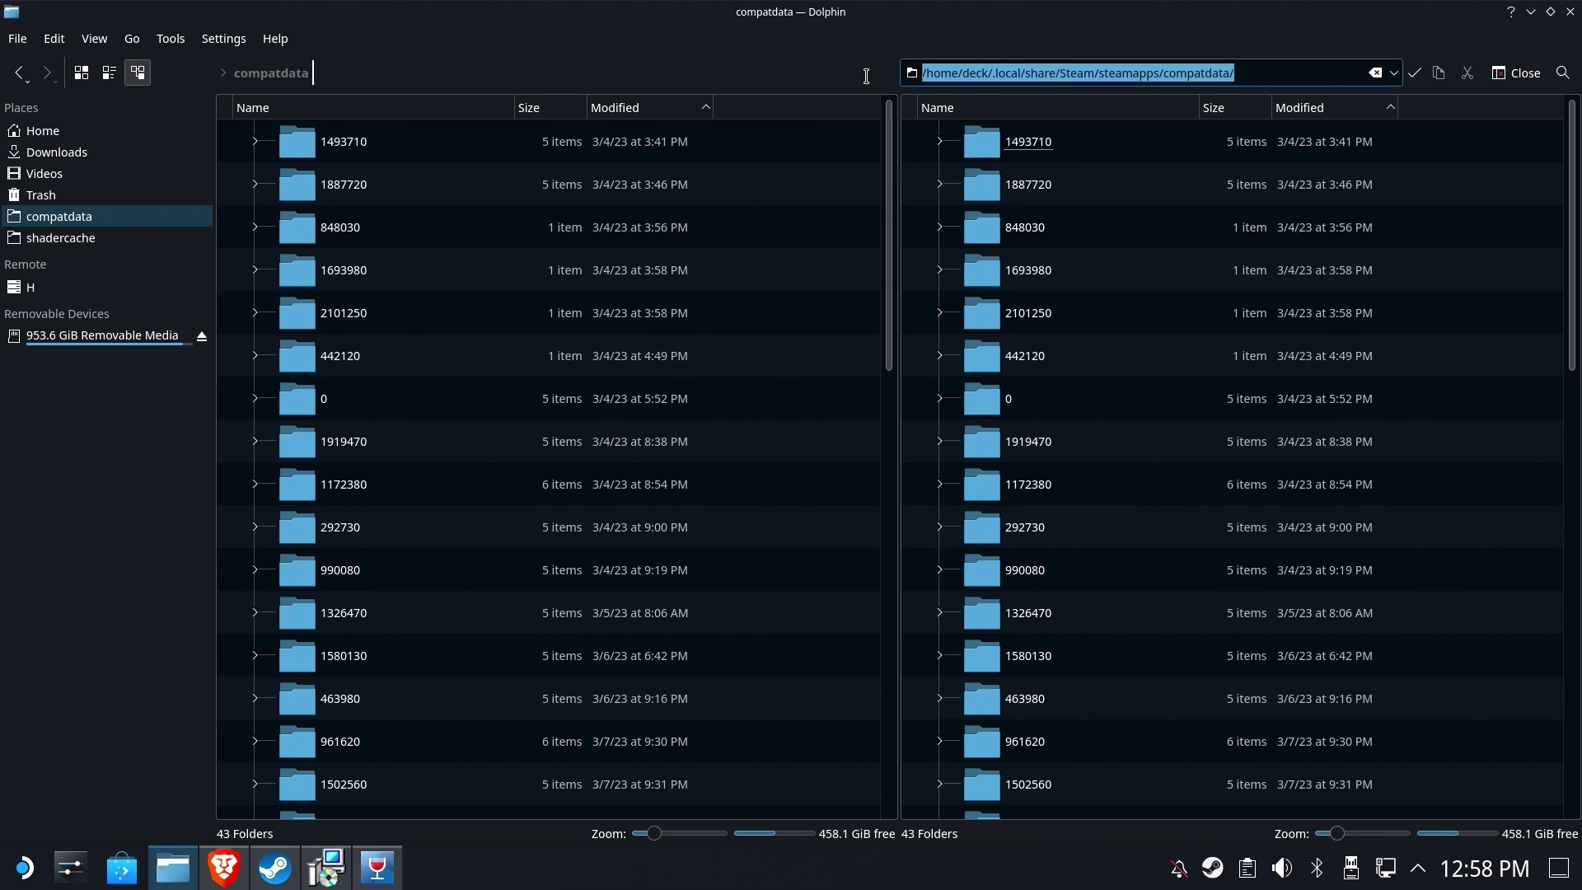
pyautogui.click(1322, 108)
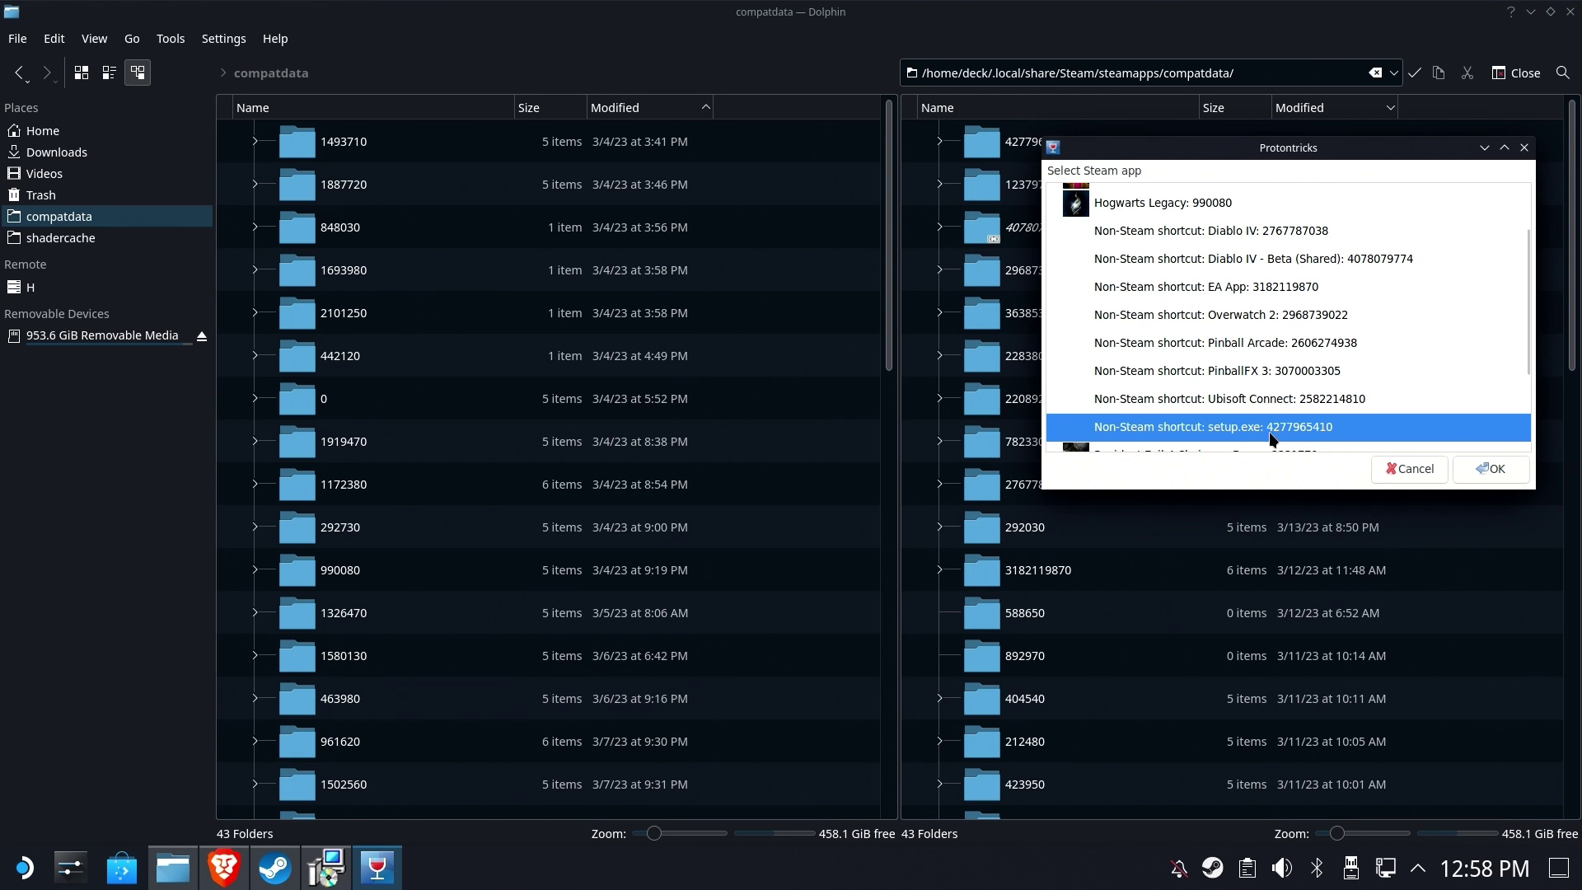
pyautogui.click(1014, 147)
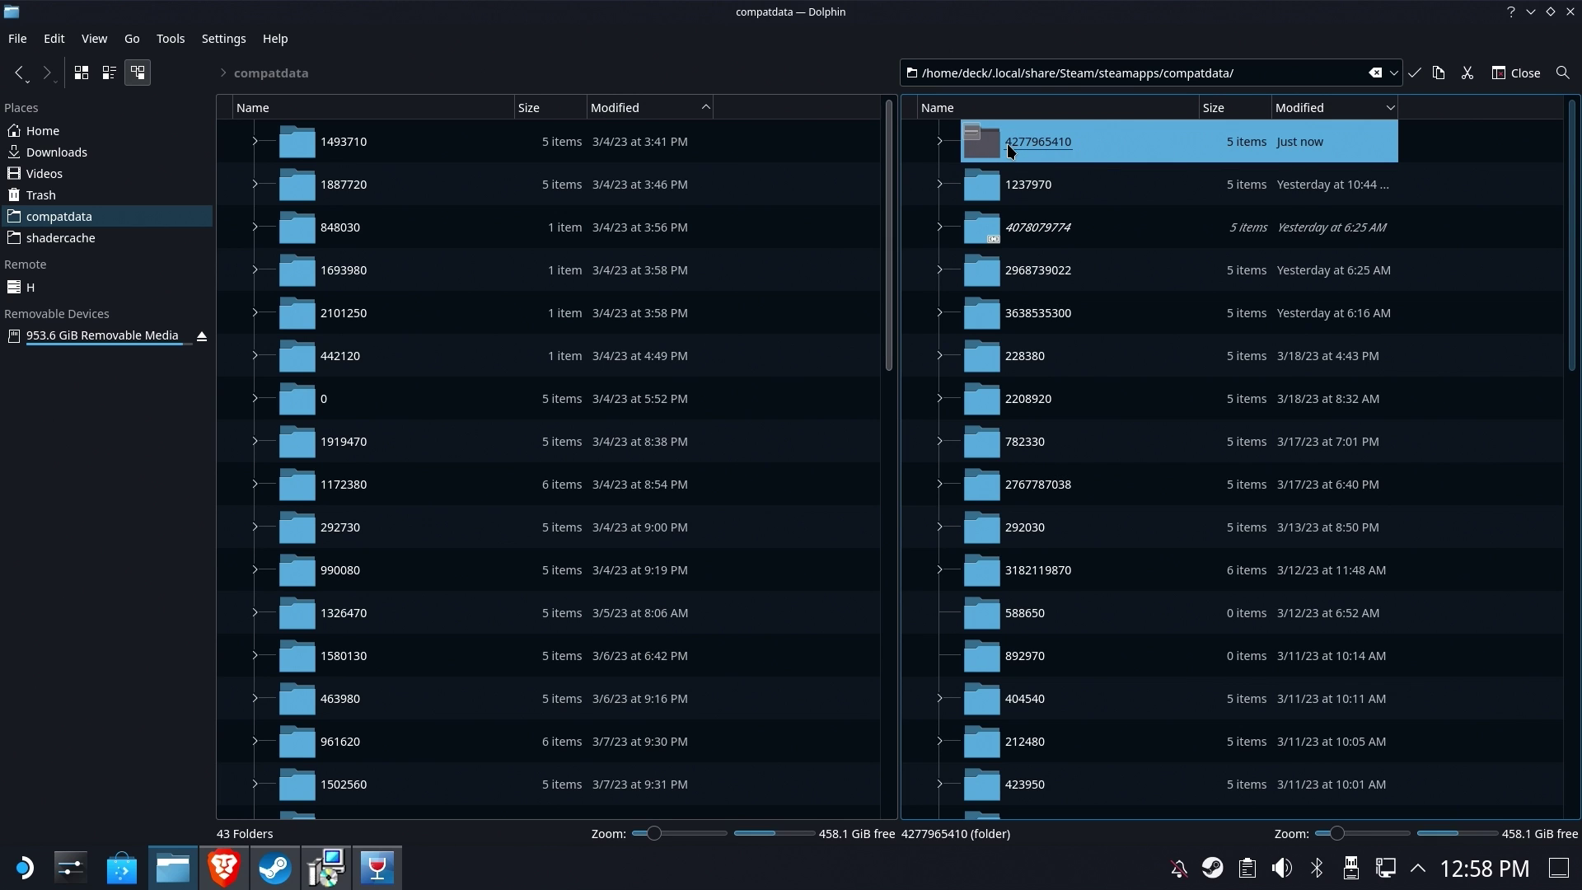
pyautogui.doubleClick(1007, 143)
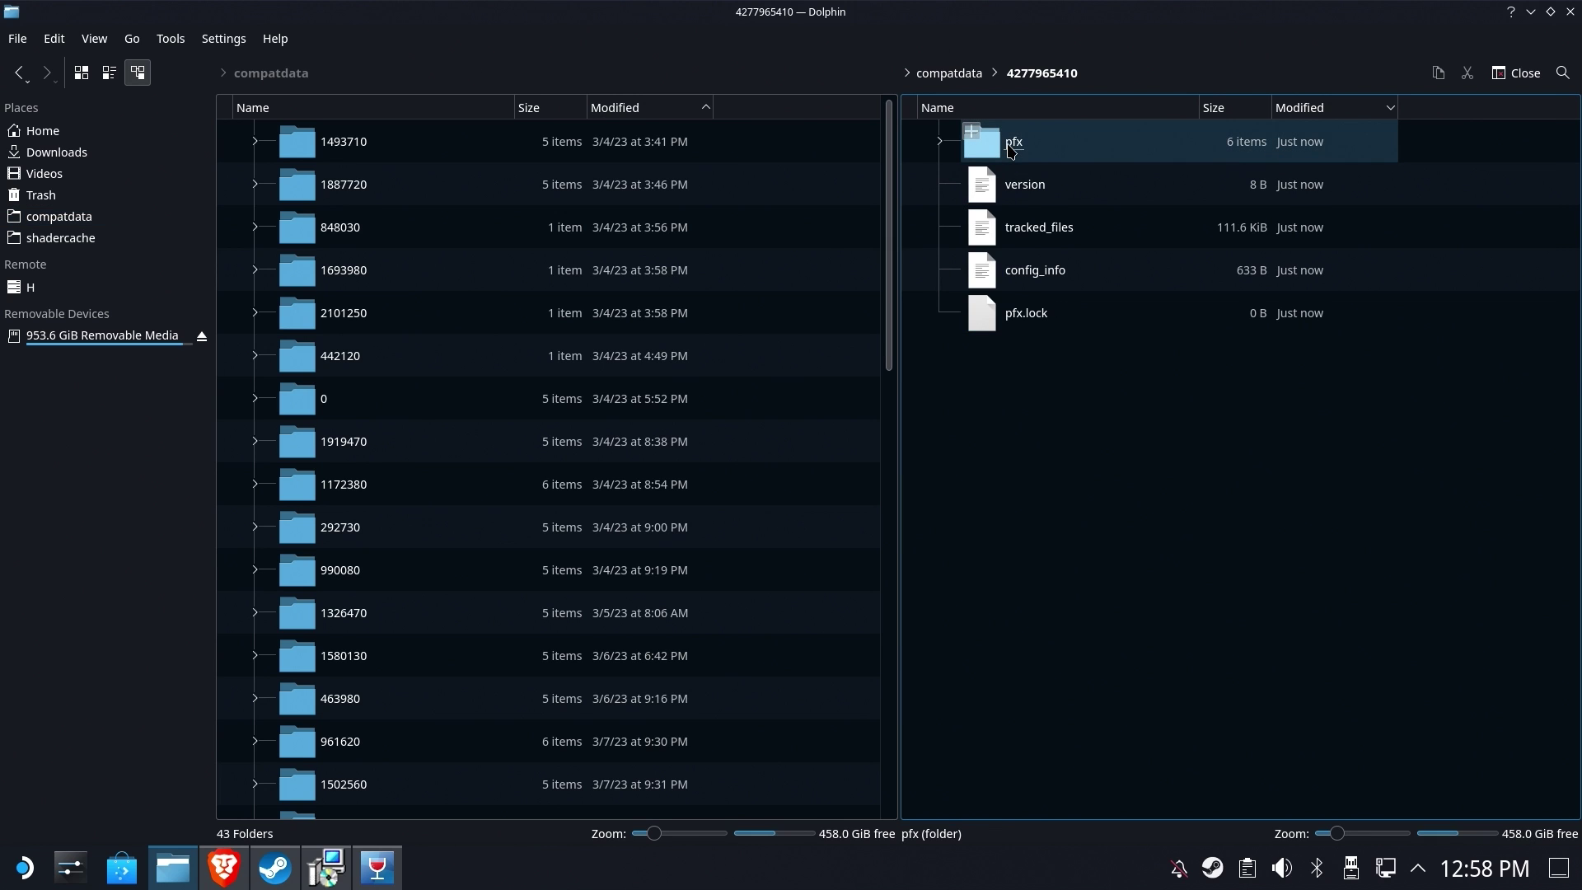
pyautogui.doubleClick(1058, 153)
pyautogui.doubleClick(1016, 196)
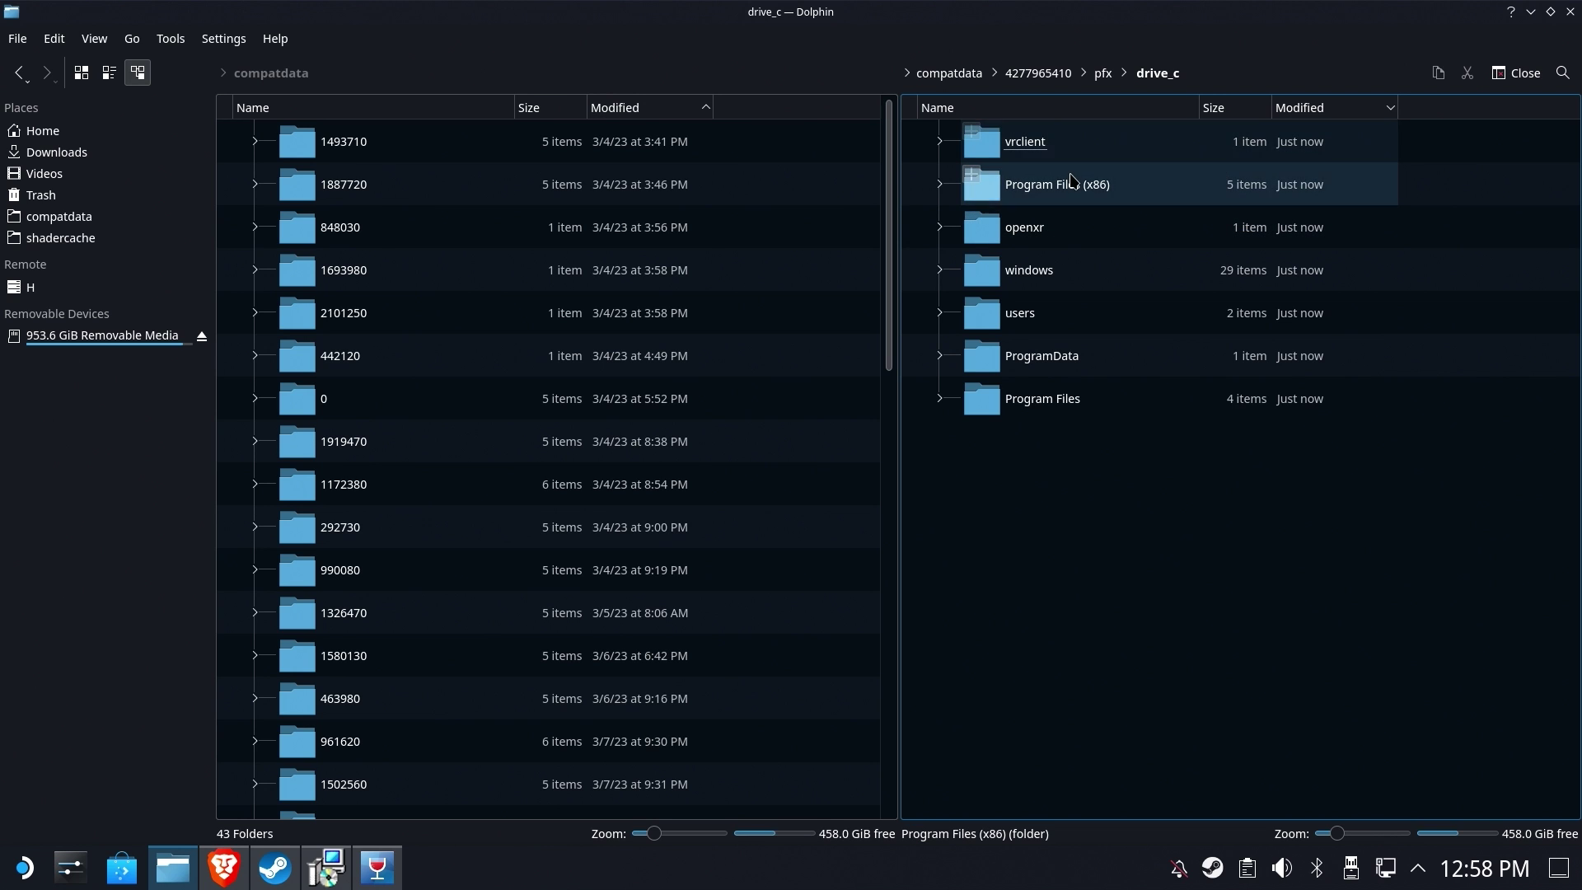
# Look inside Program Files (x86) and ProgramData for the game's files, and return to drive_c.
pyautogui.doubleClick(1165, 184)
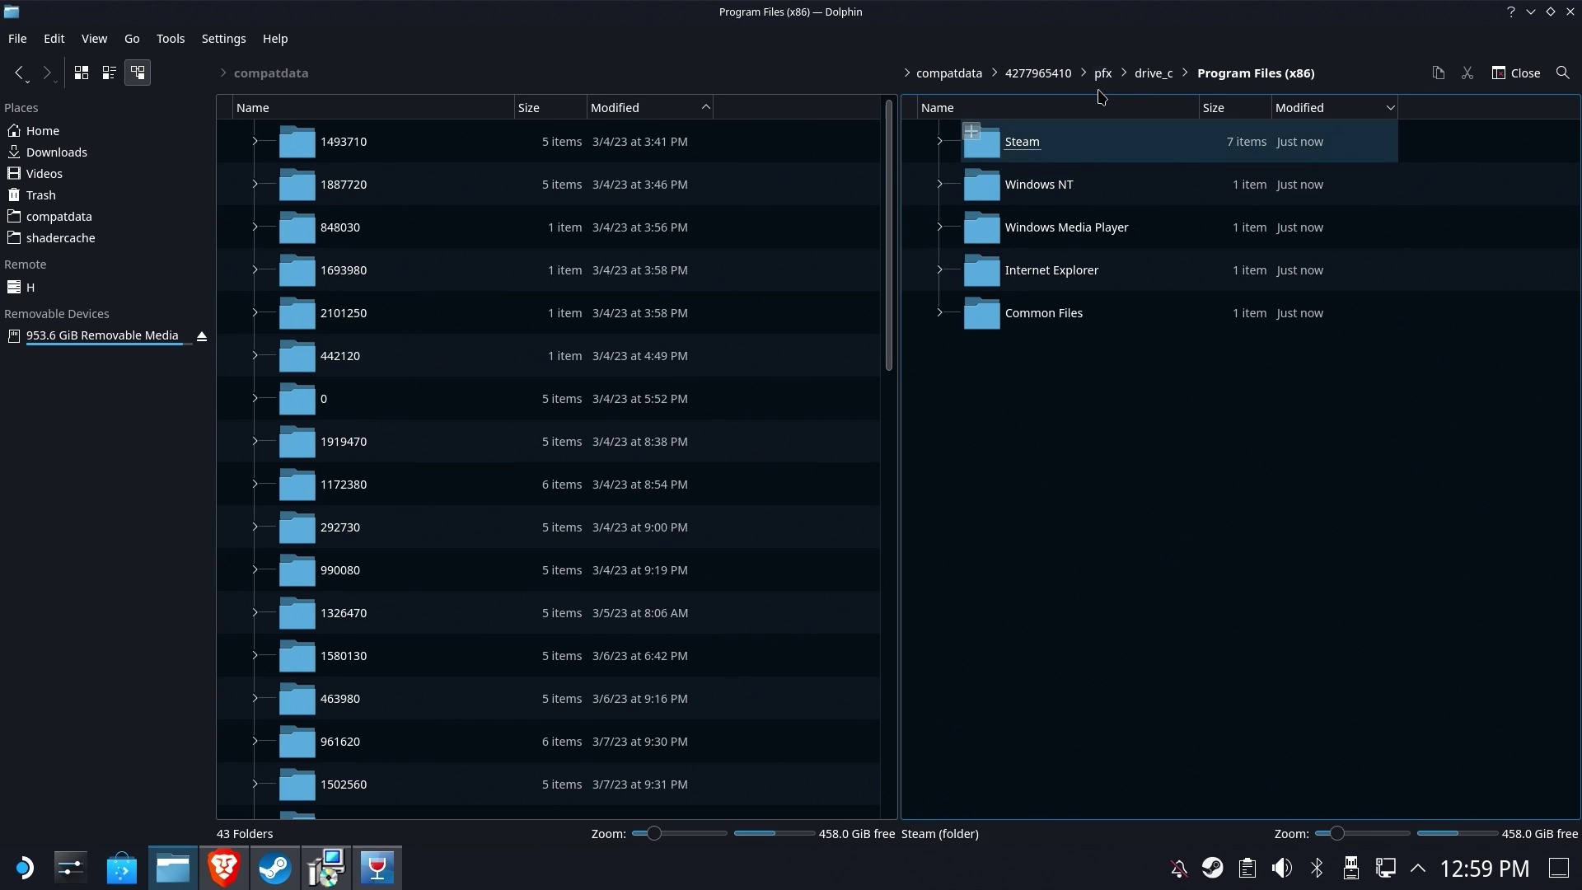
pyautogui.click(1145, 76)
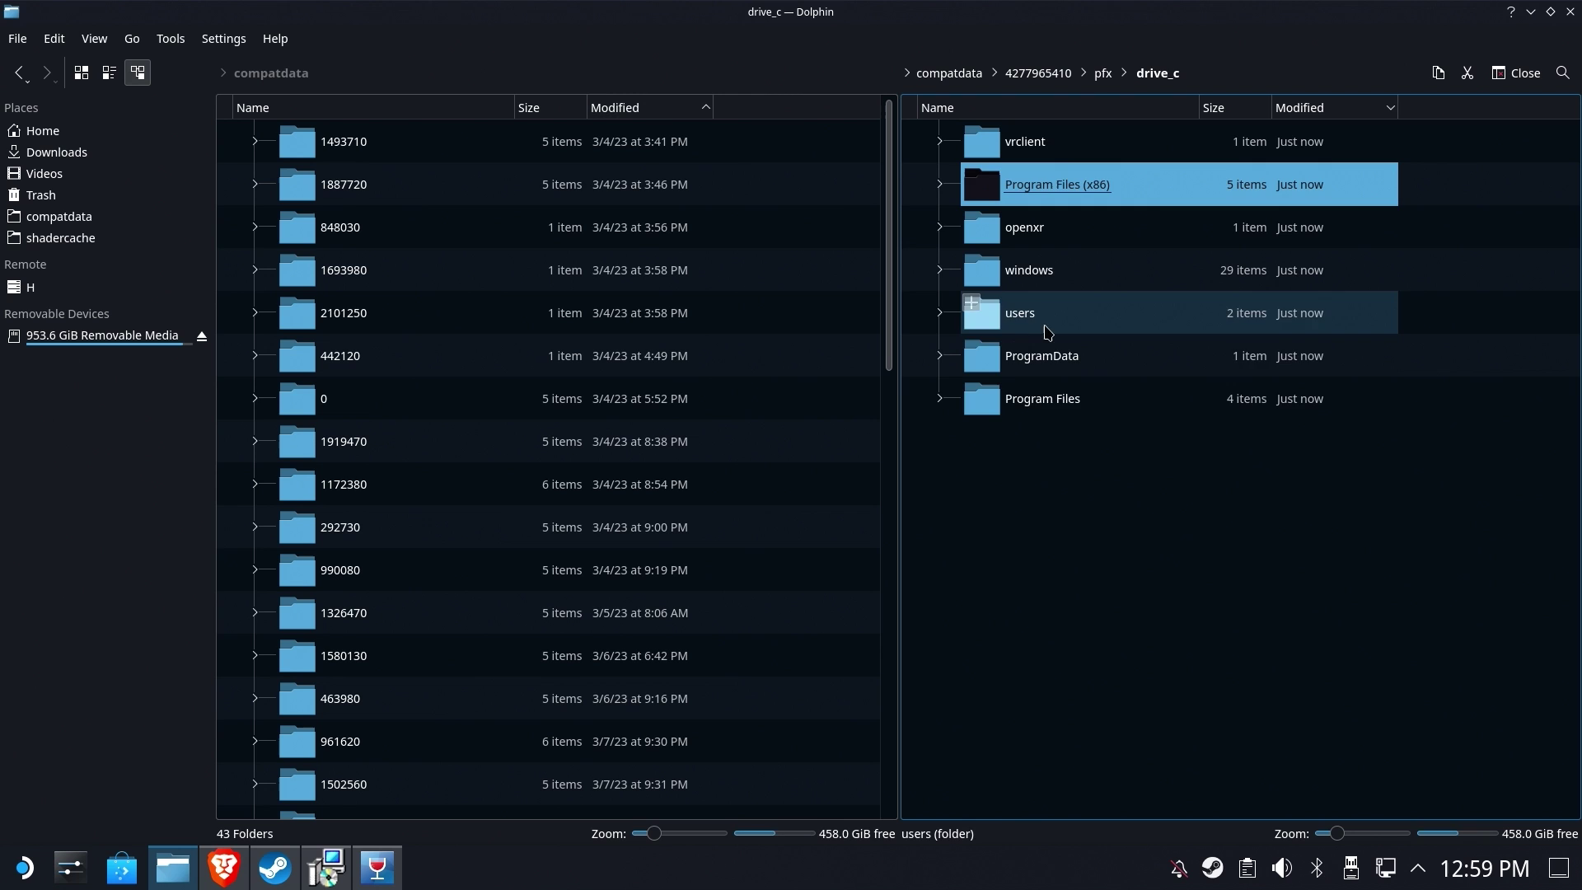
pyautogui.doubleClick(1037, 355)
pyautogui.click(1153, 74)
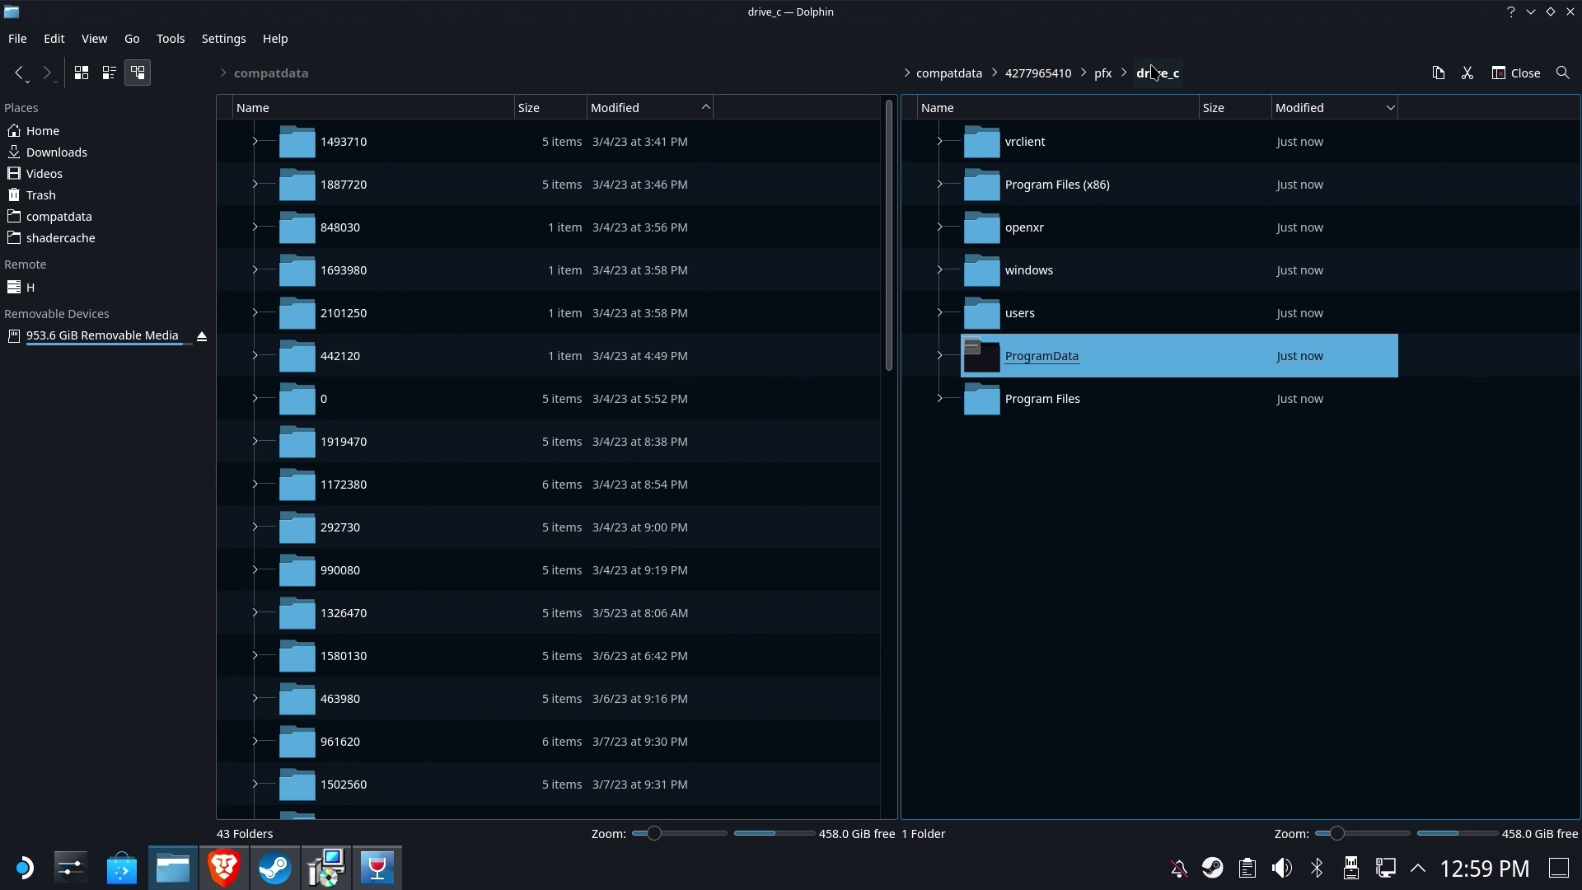
# Bring back the Insurgence installer and finish the setup with Launch Insurgence unchecked.
pyautogui.click(350, 870)
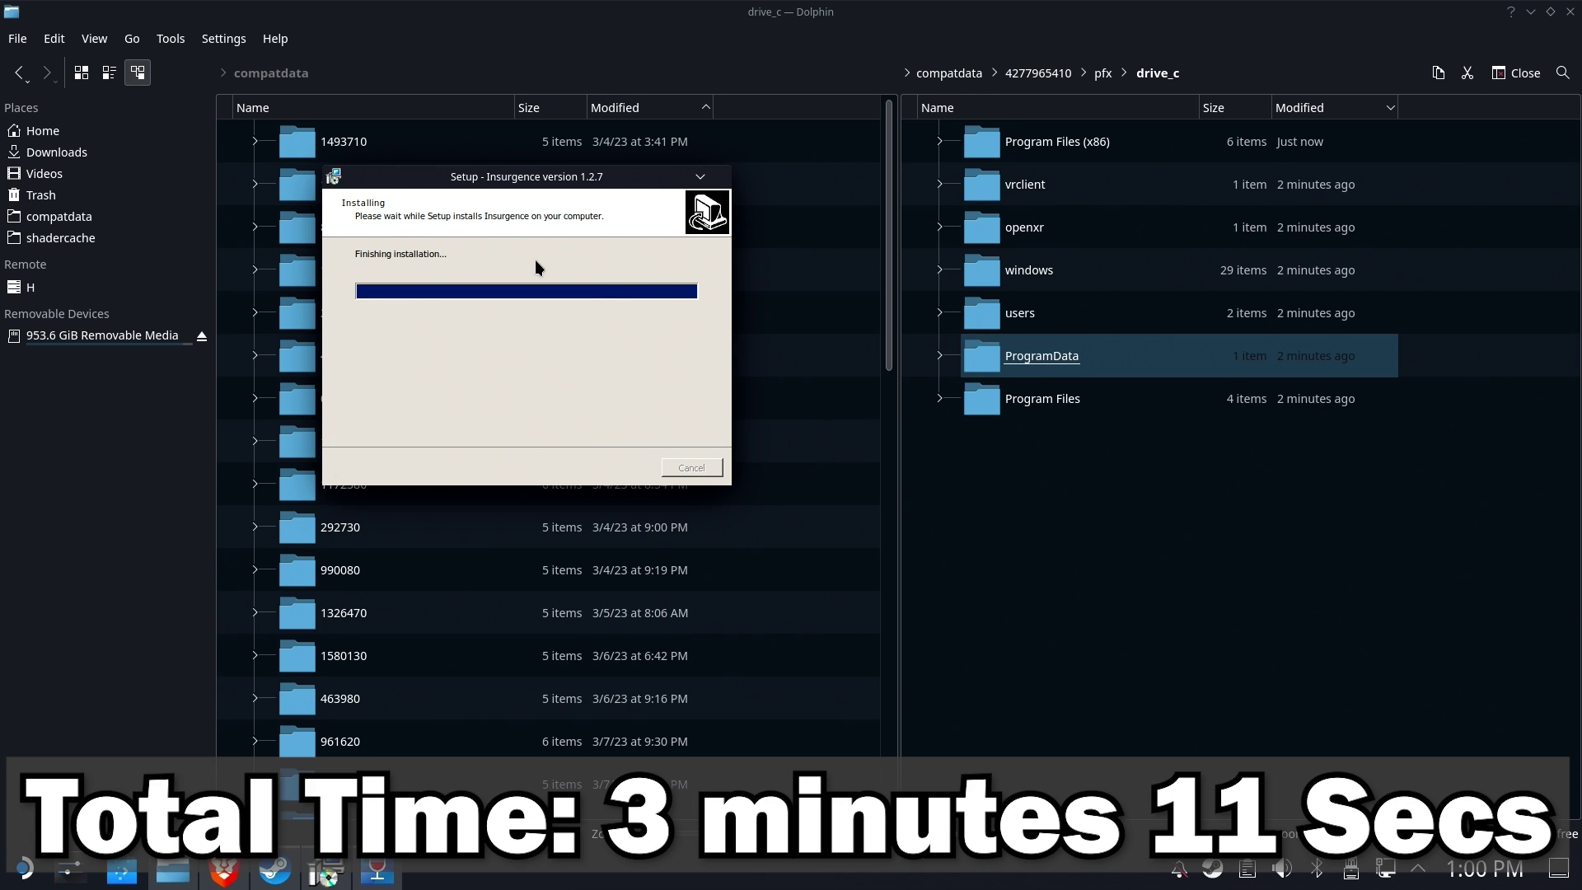
pyautogui.moveTo(522, 176); pyautogui.dragTo(755, 350)
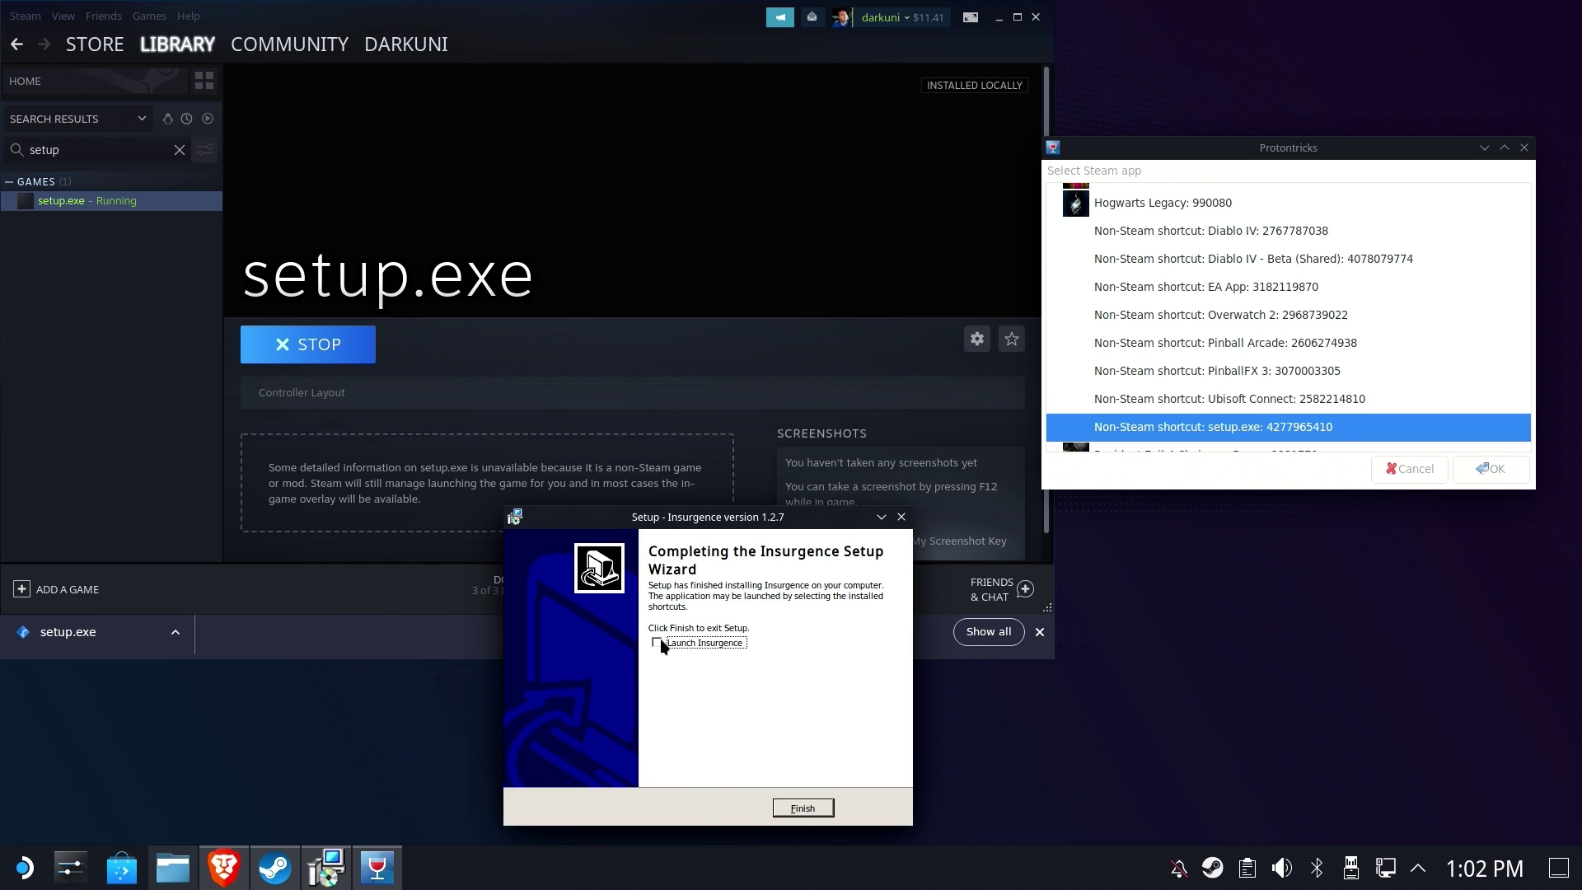
pyautogui.click(803, 807)
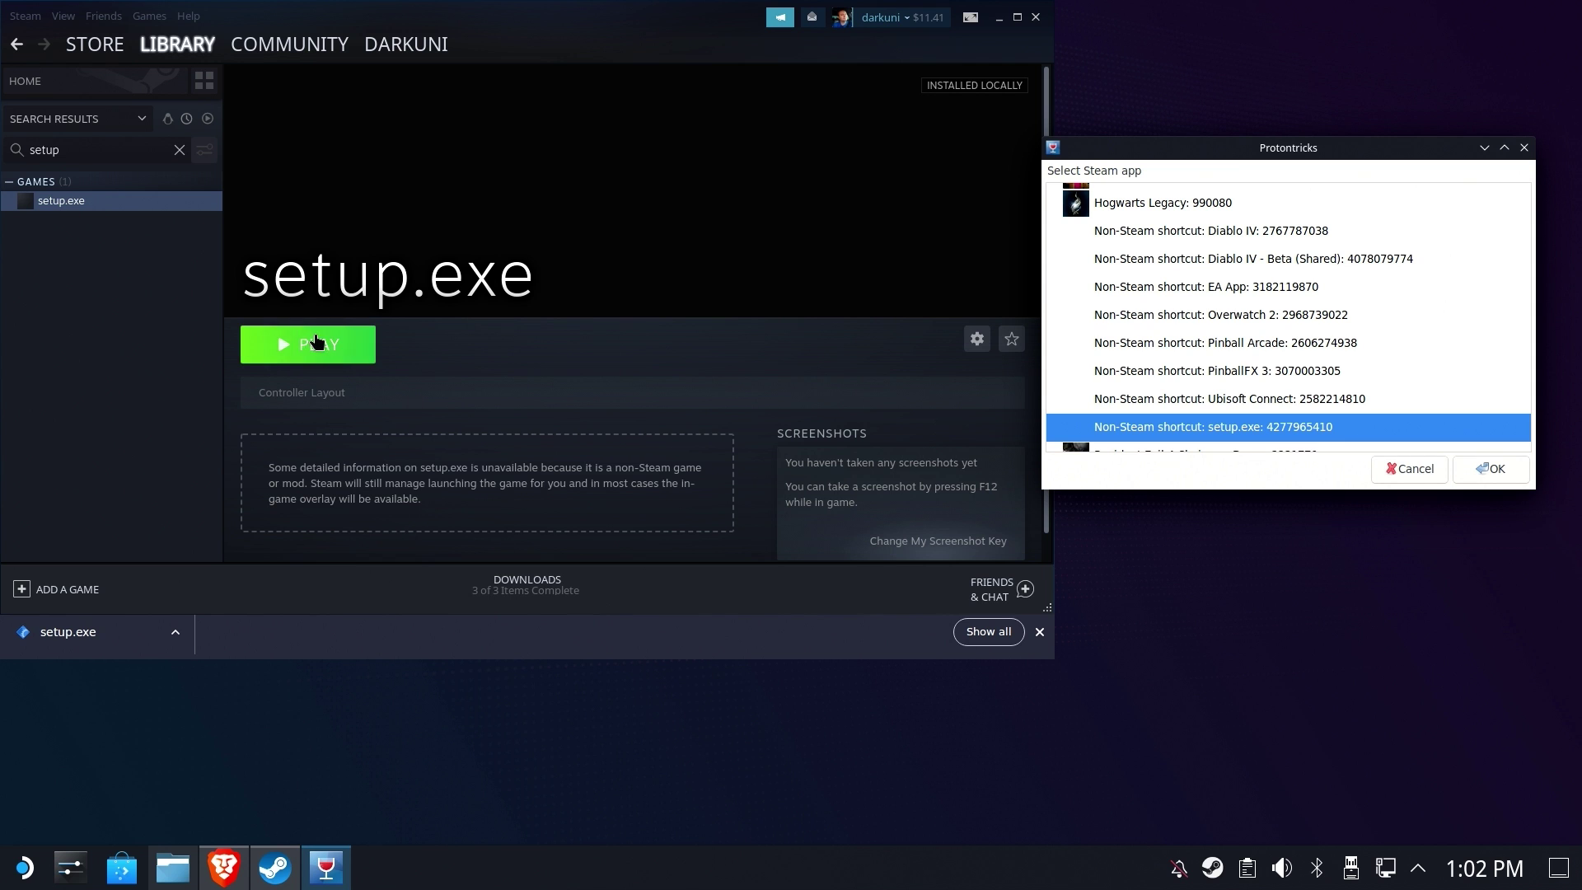
# In Dolphin, browse to Program Files (x86)/Insurgence/Pokemon Insurgence 1.2.7 Core and copy the location of Game.exe.
pyautogui.click(173, 867)
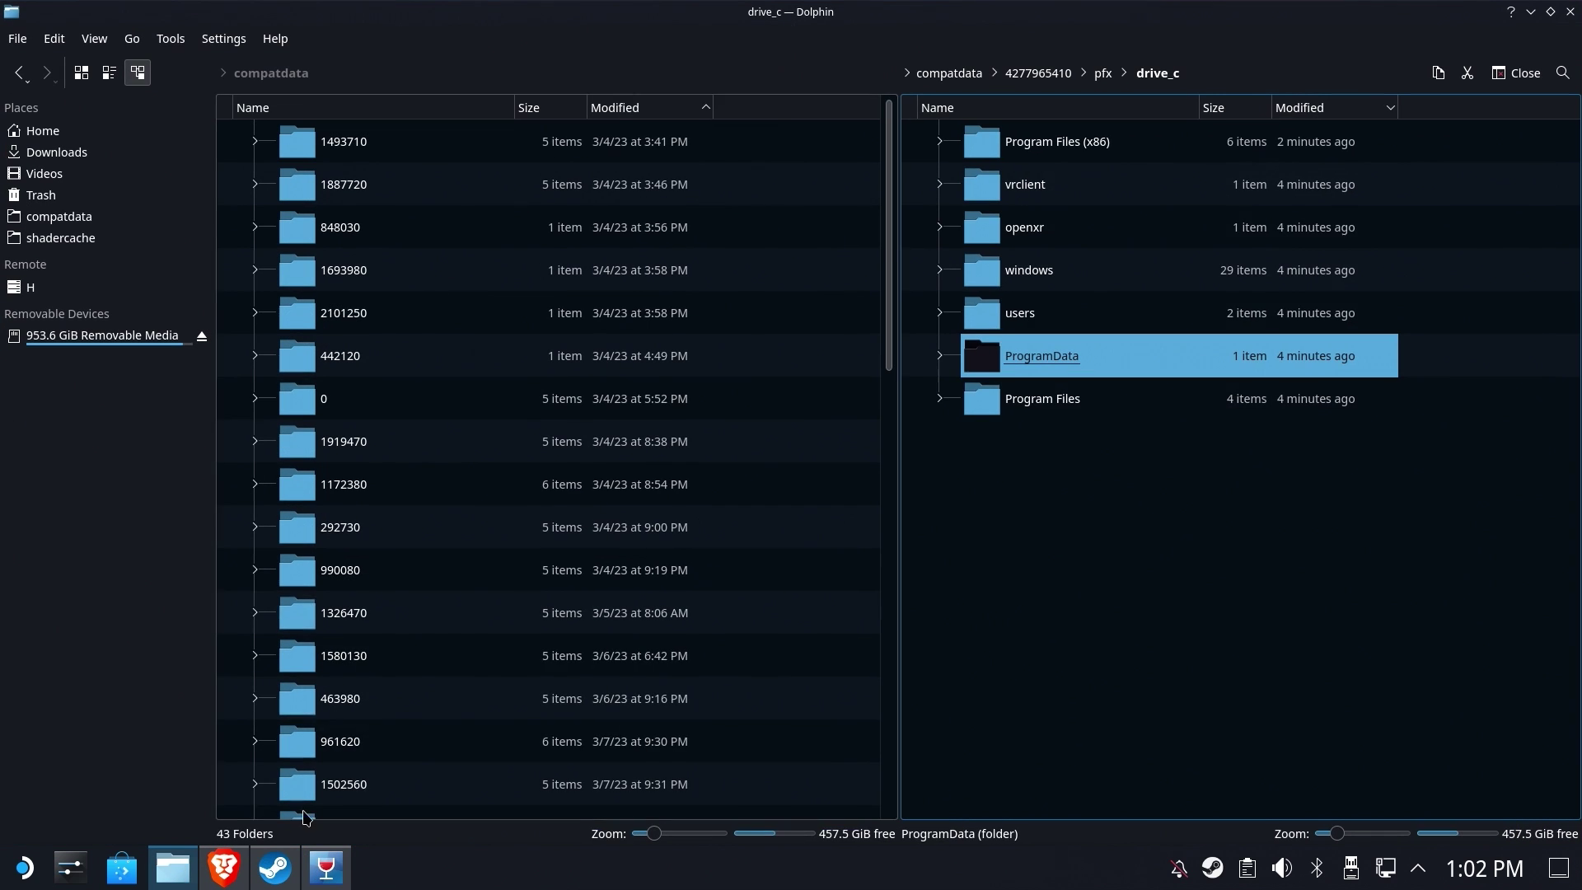
pyautogui.click(1071, 142)
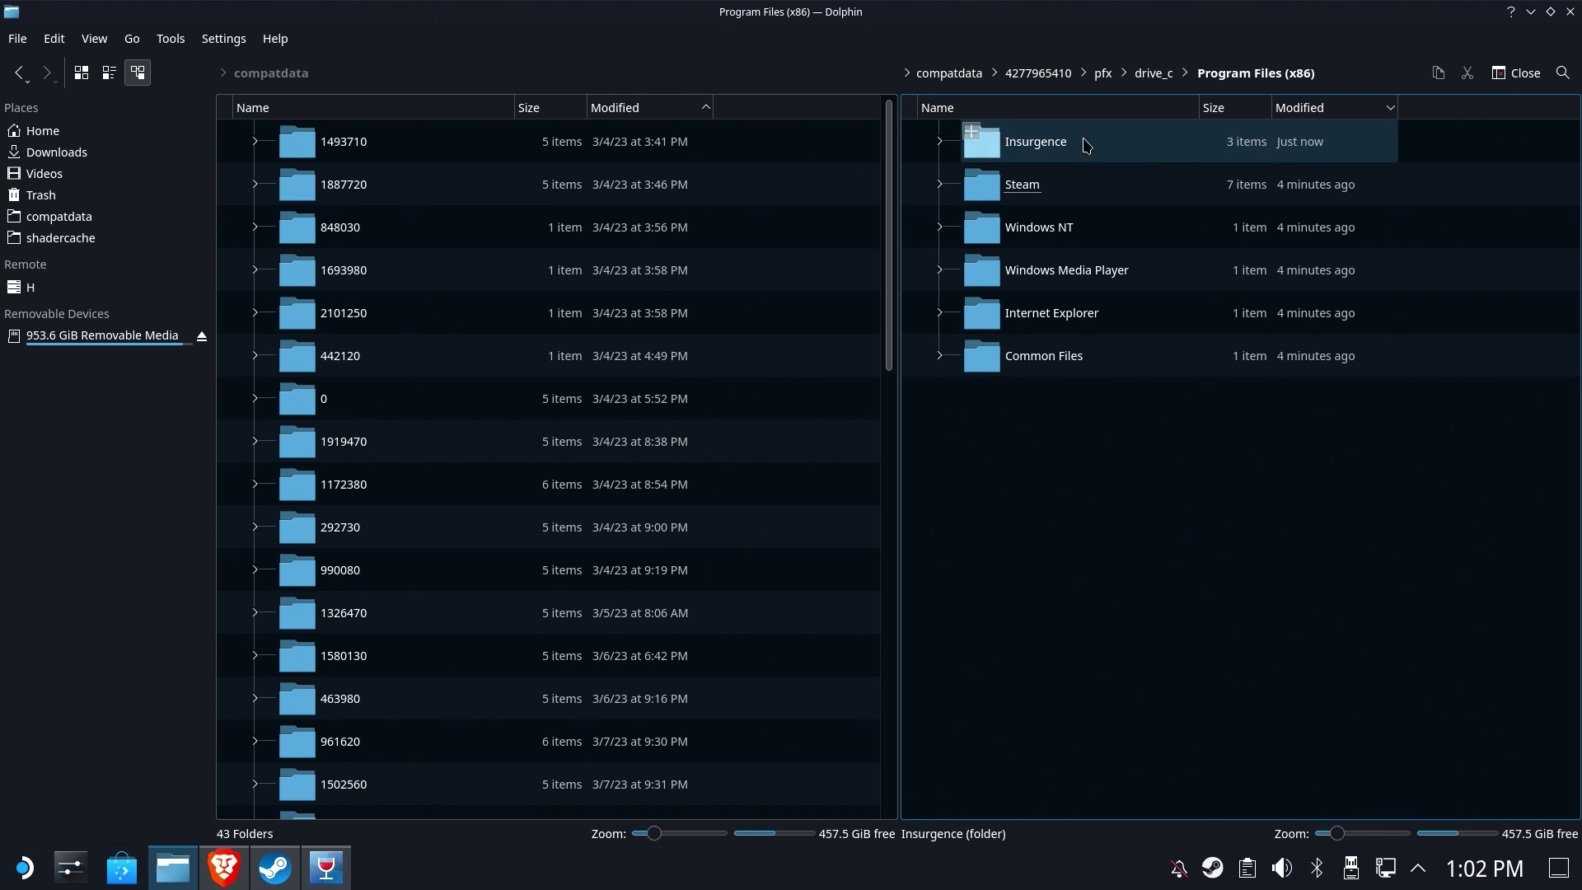
pyautogui.click(1028, 145)
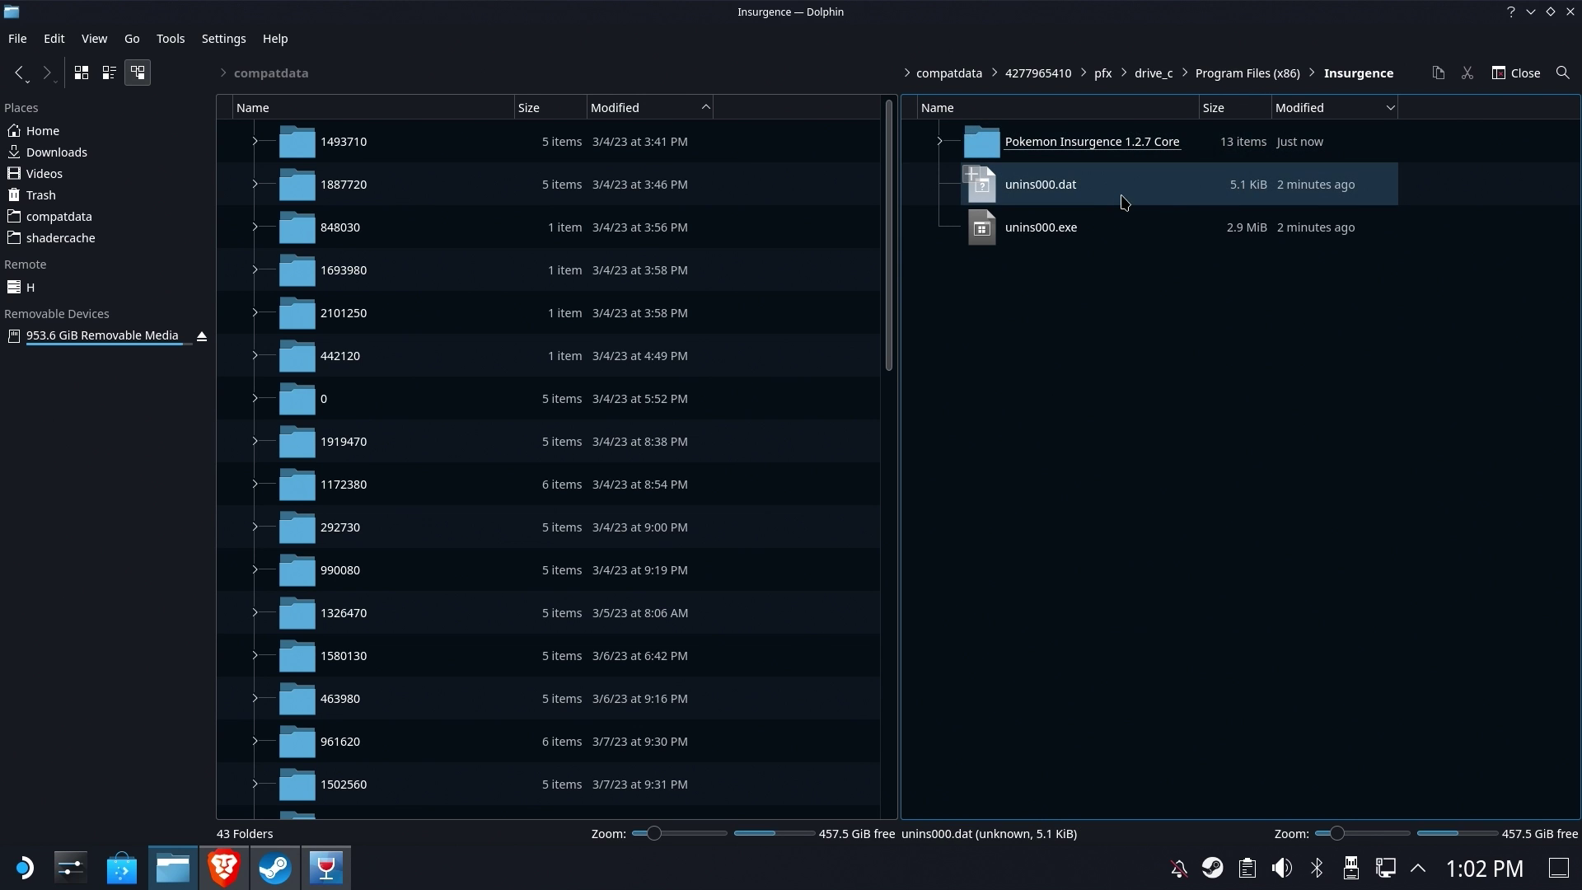
pyautogui.click(1063, 143)
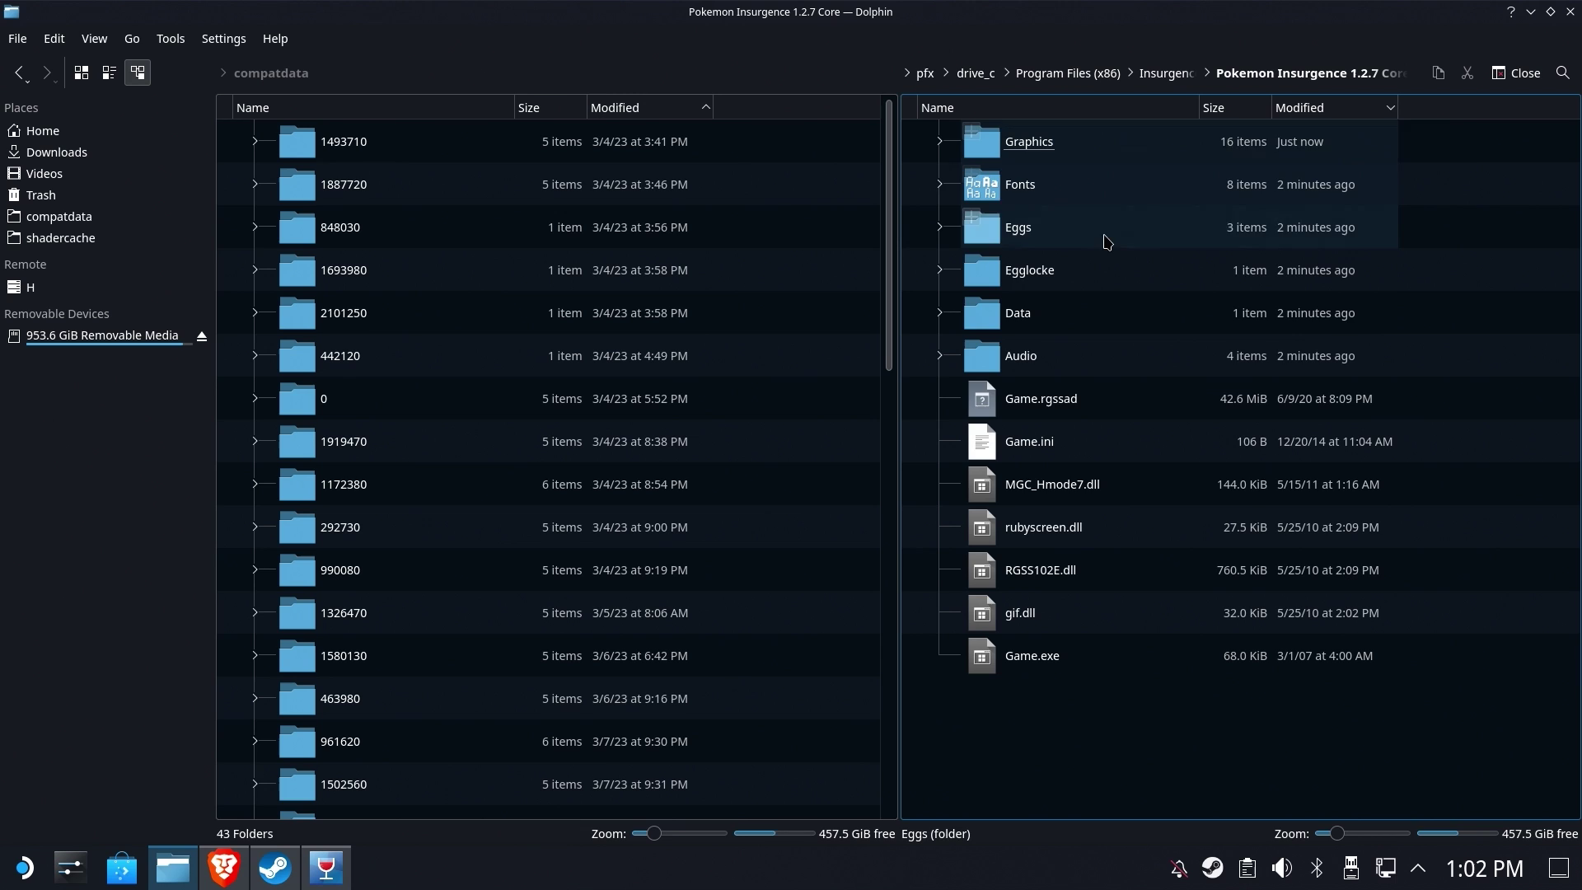
pyautogui.rightClick(1029, 661)
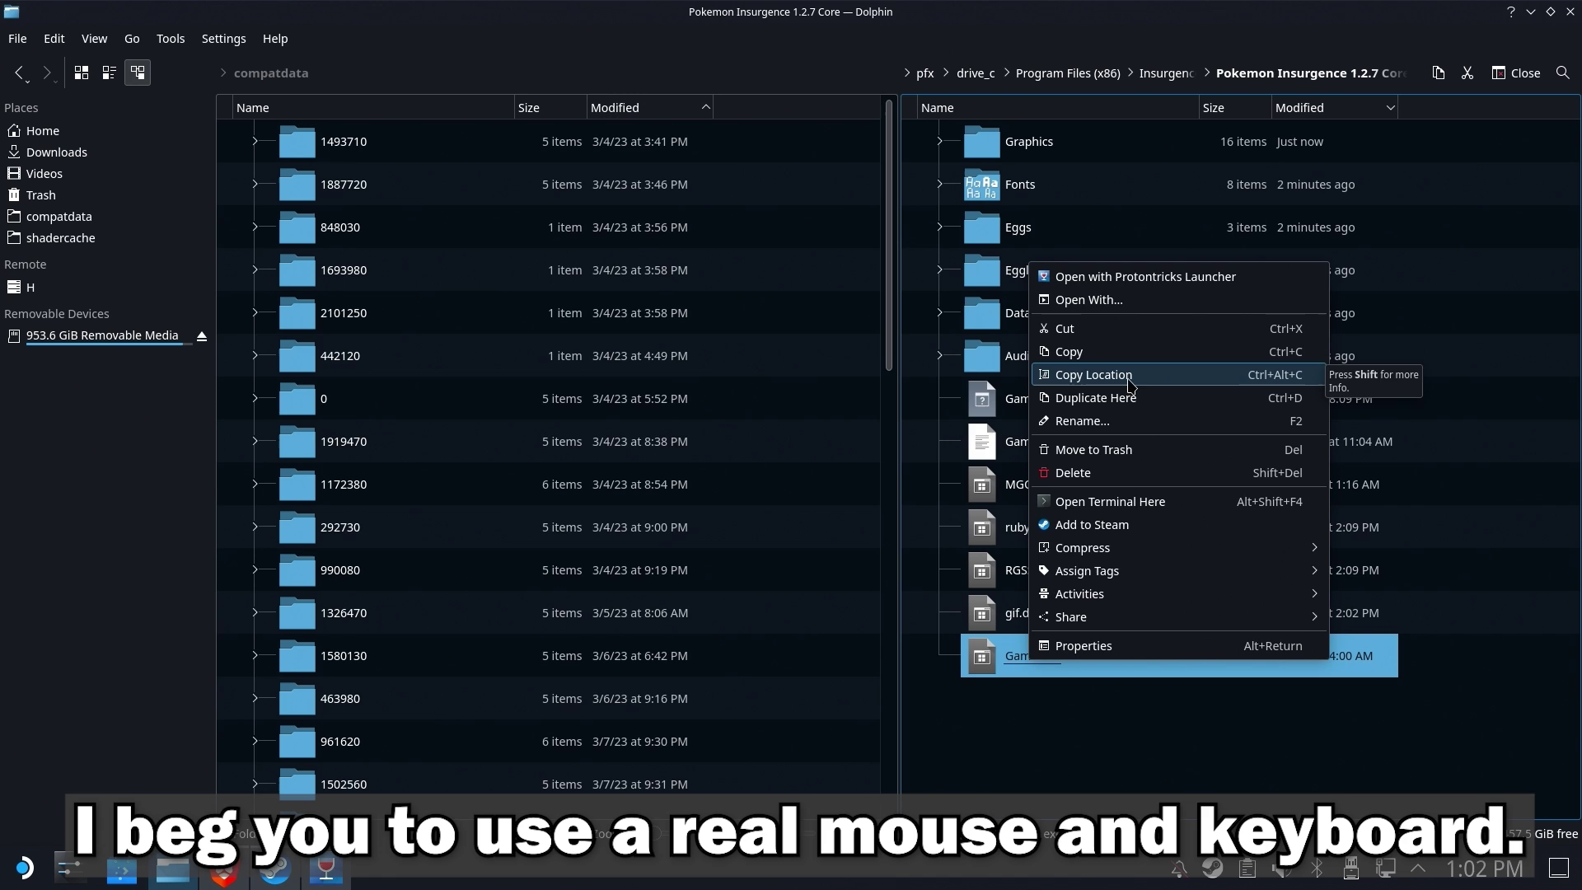
pyautogui.click(1084, 645)
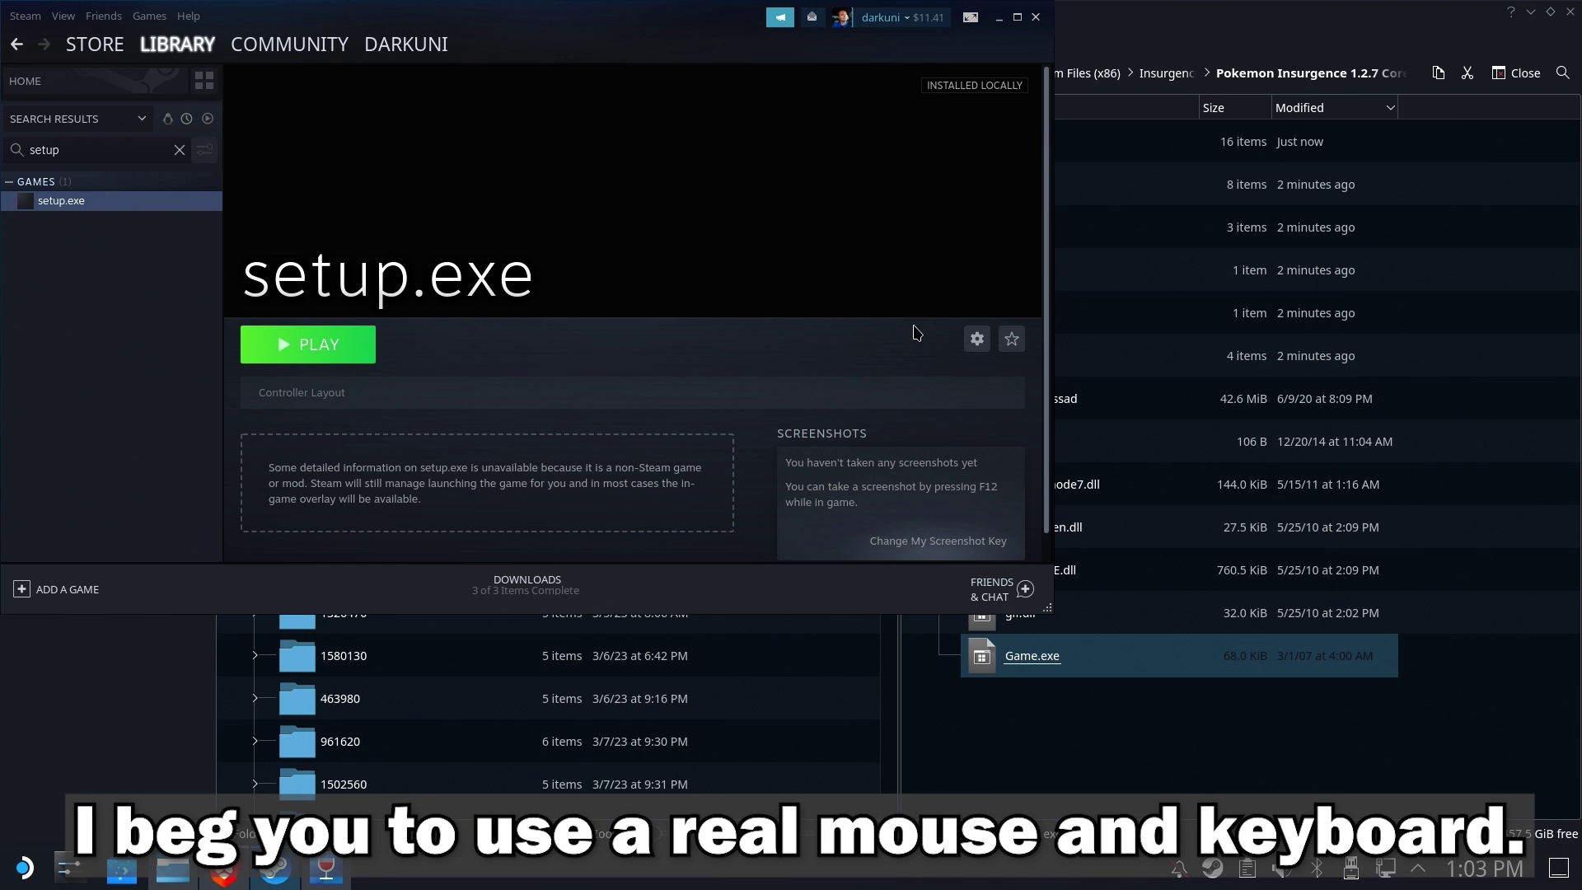
# In Steam, set the setup.exe shortcut's target to the copied path of Game.exe through its properties.
pyautogui.click(977, 339)
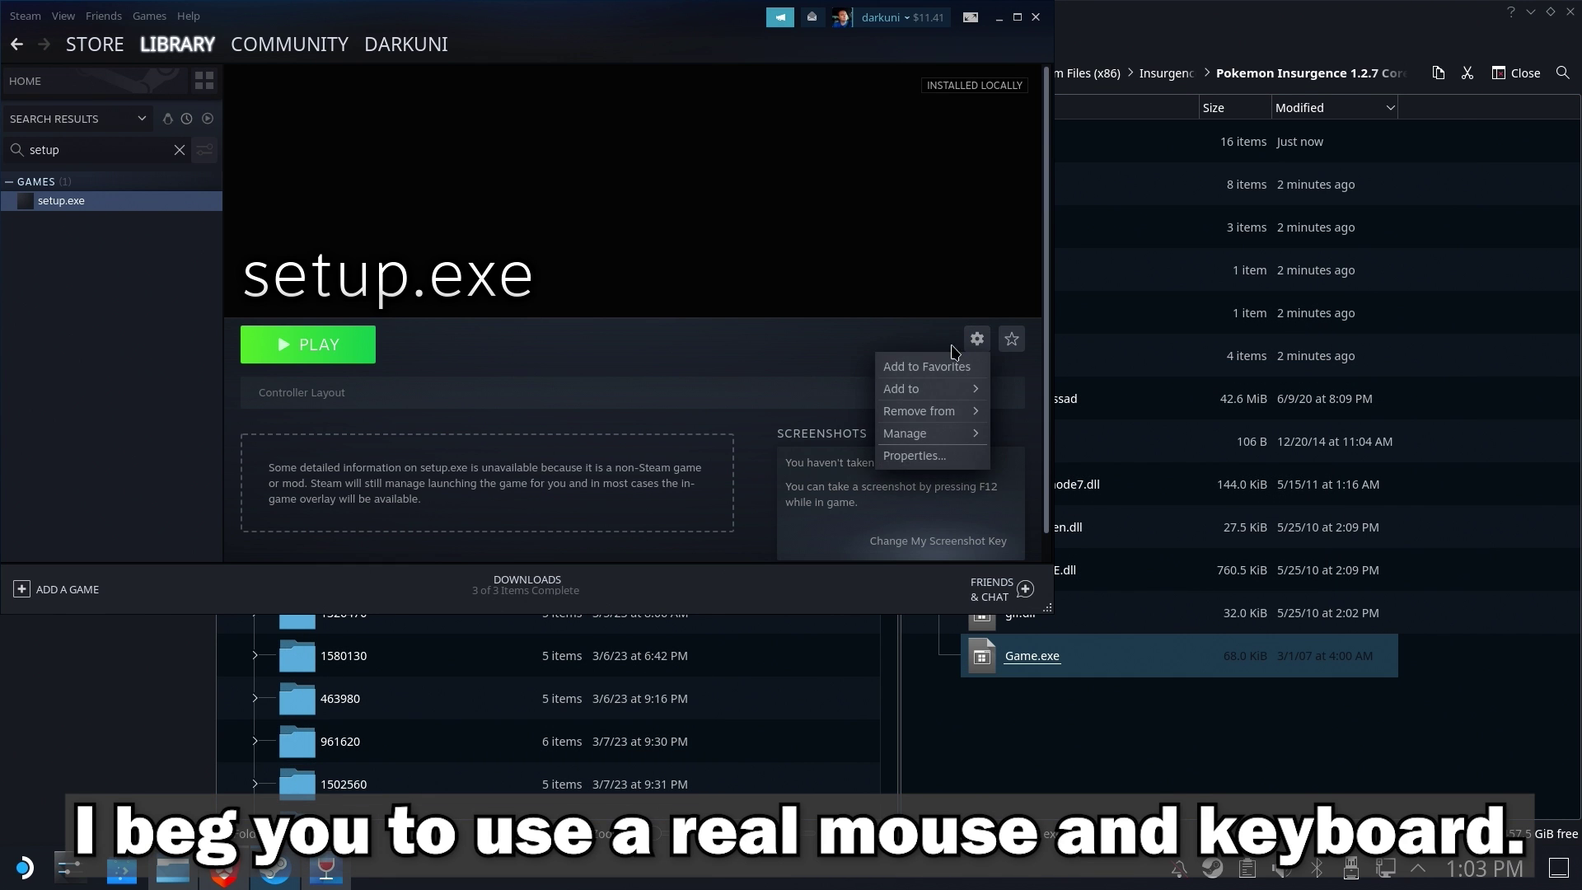
pyautogui.click(907, 456)
pyautogui.click(550, 384)
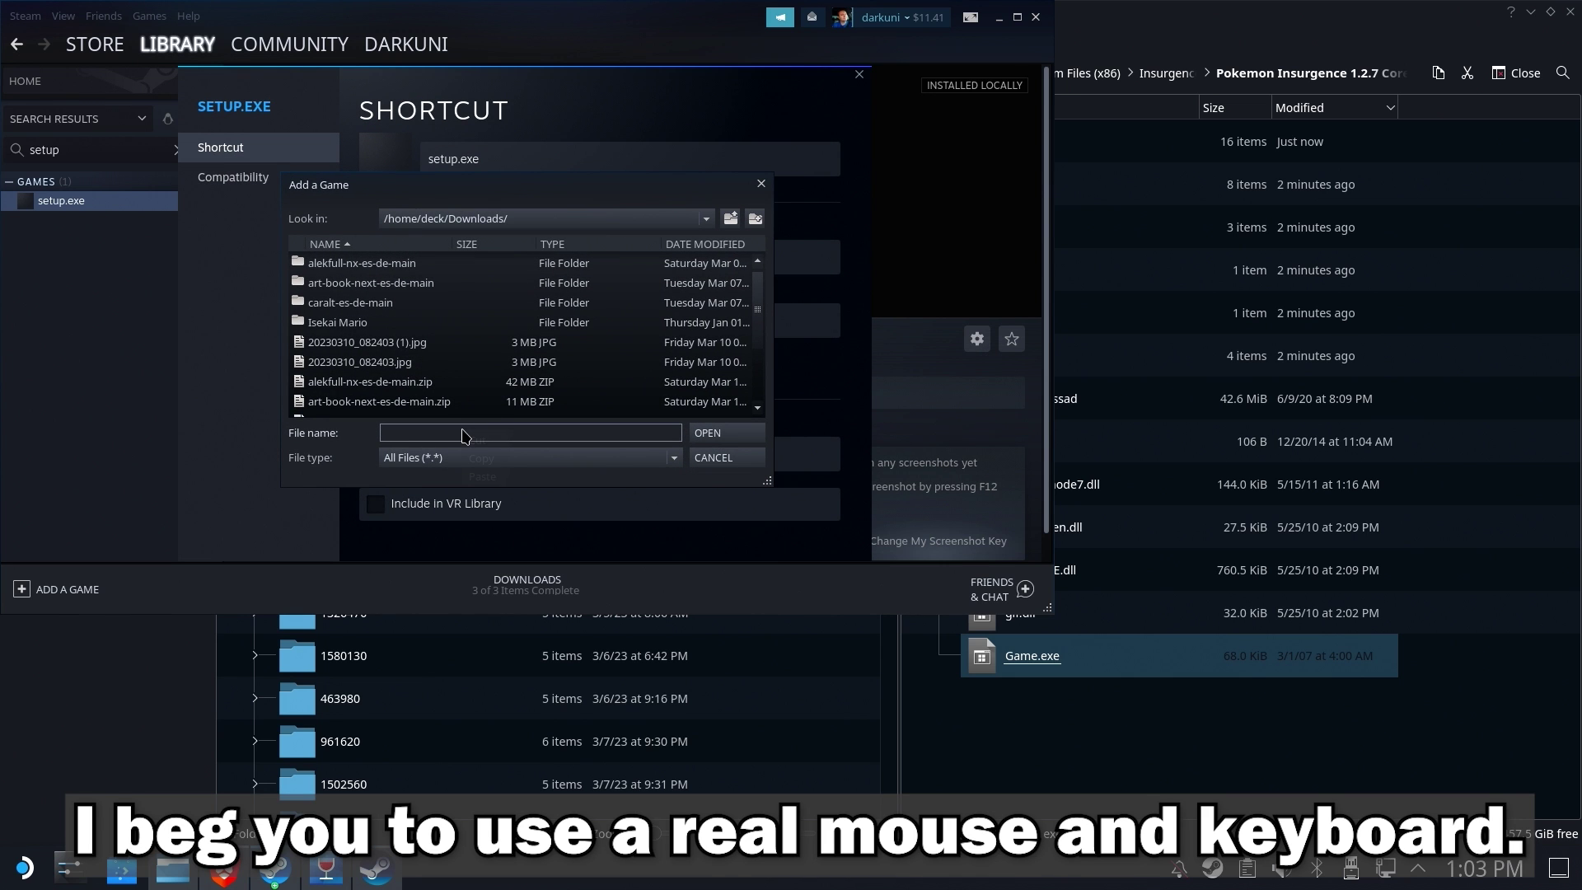
pyautogui.click(492, 484)
pyautogui.hotkey('ctrl', 'v')
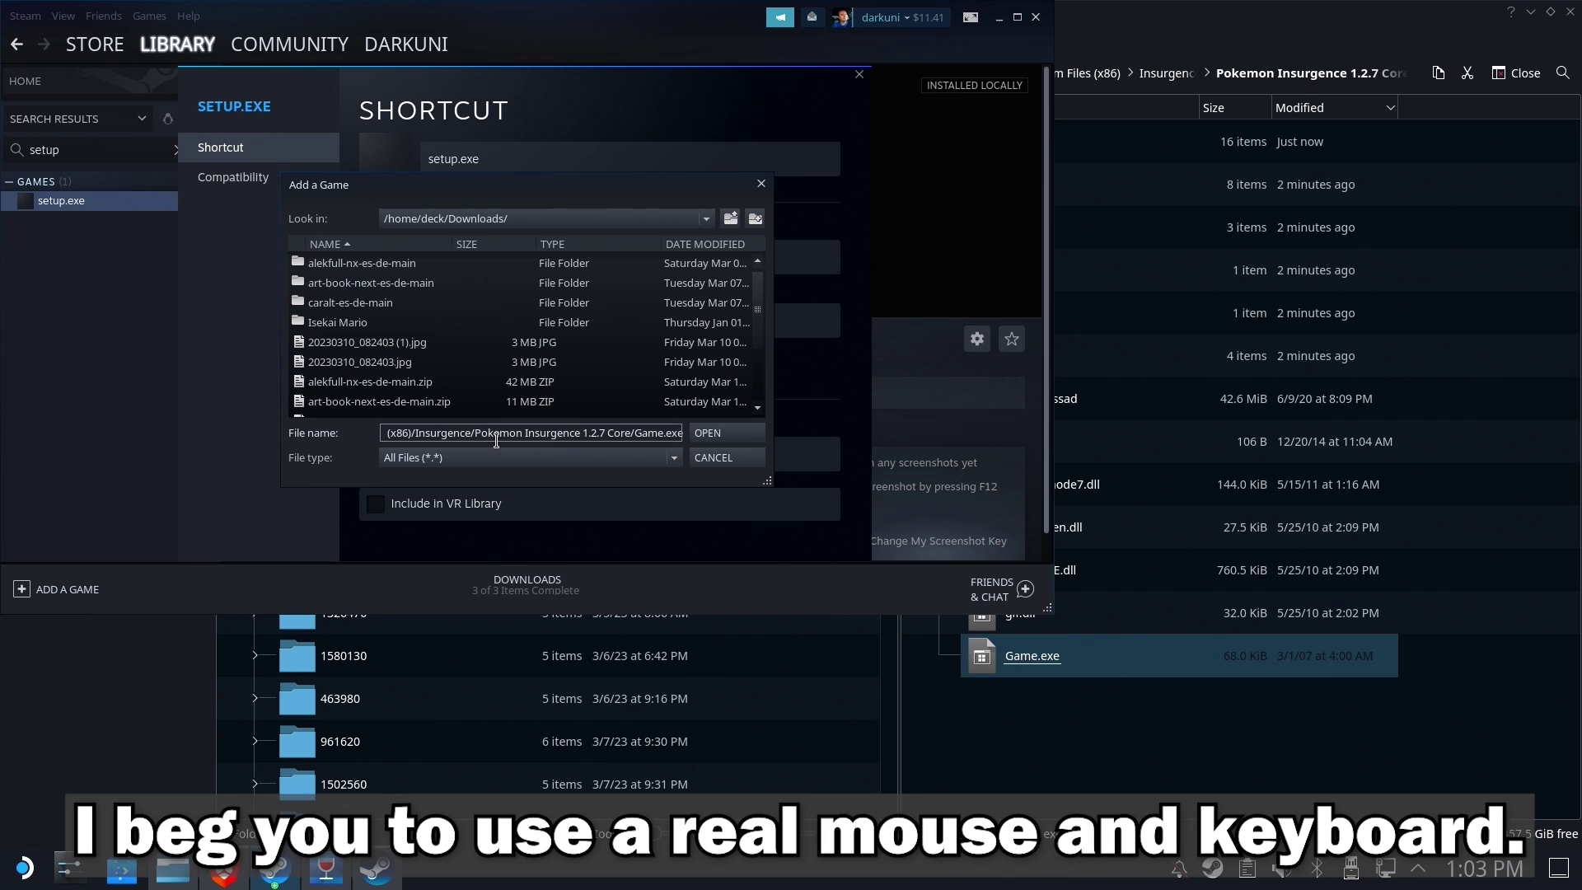
pyautogui.click(707, 435)
# Check the end of the shortcut's target path and close its properties.
pyautogui.moveTo(689, 269); pyautogui.dragTo(852, 254)
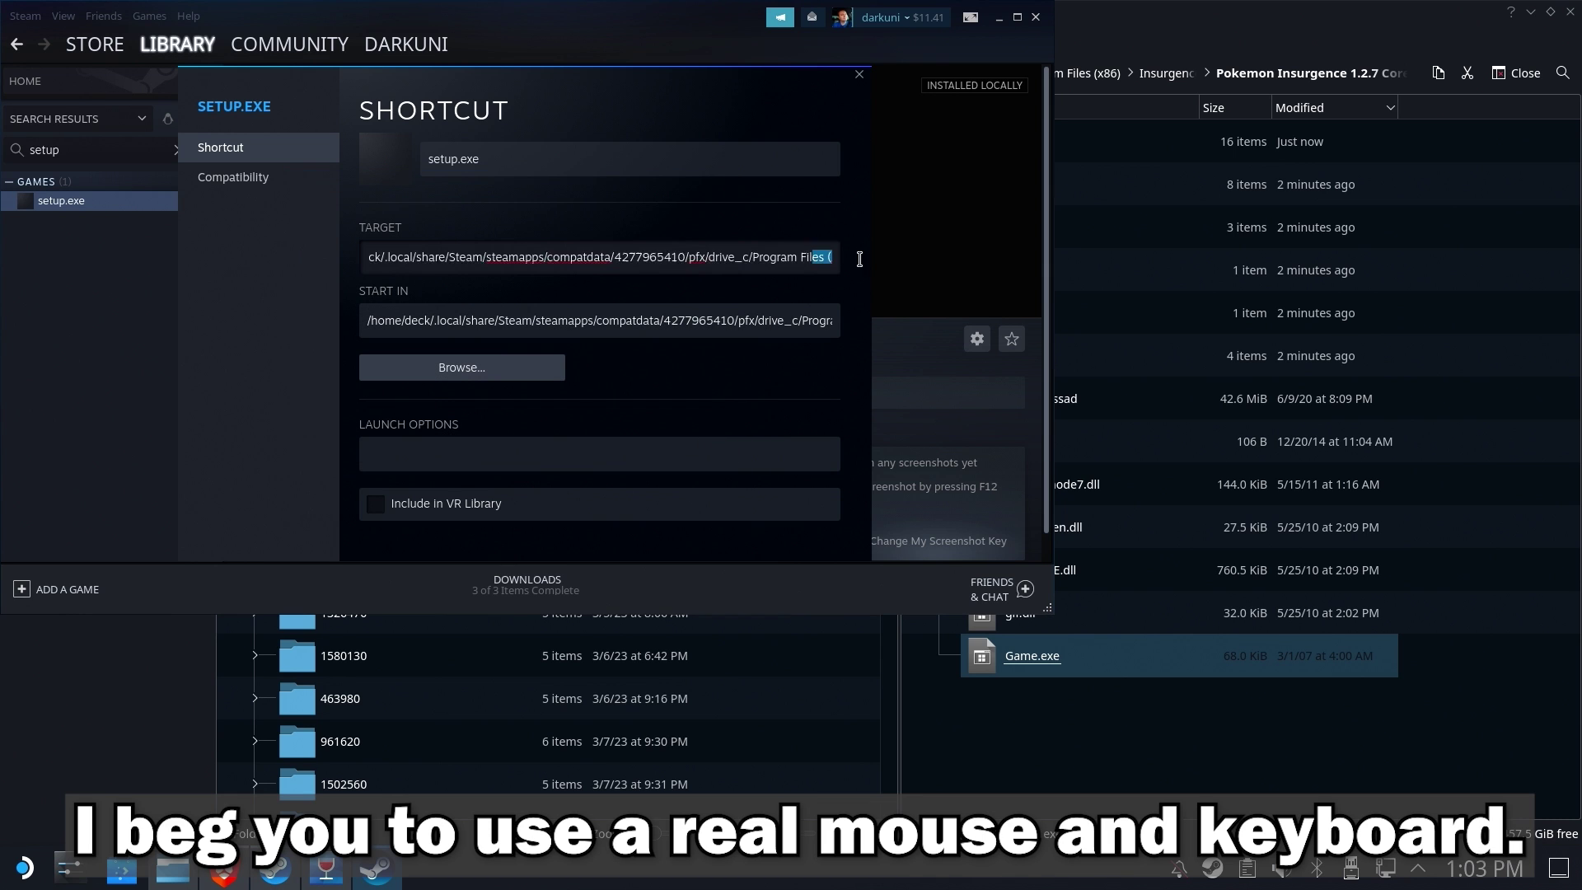
pyautogui.click(808, 264)
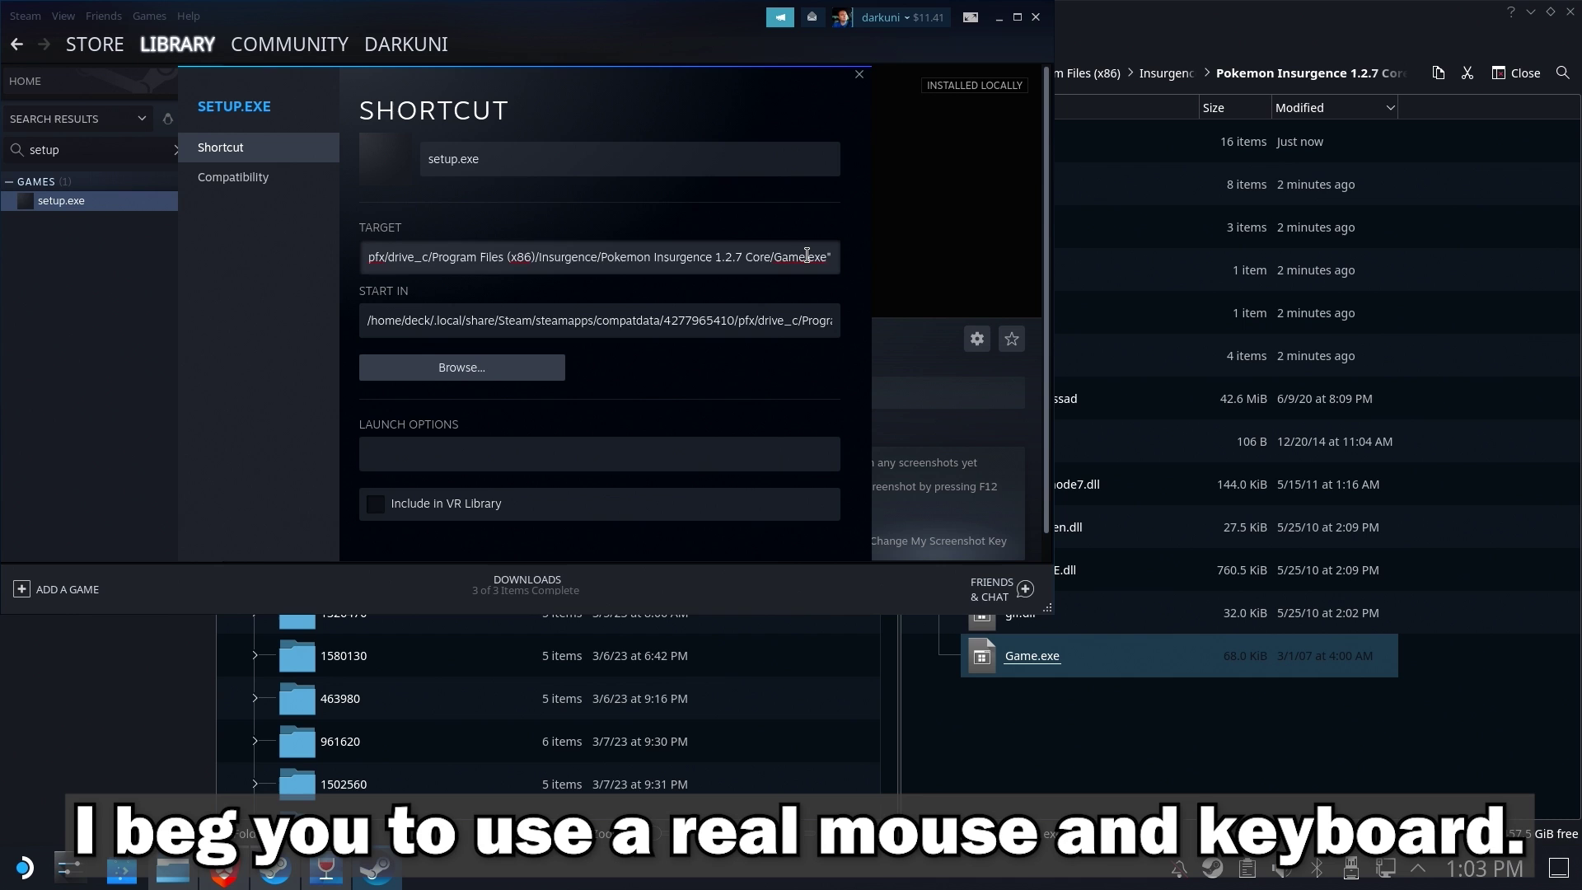
pyautogui.tripleClick(806, 254)
pyautogui.click(795, 257)
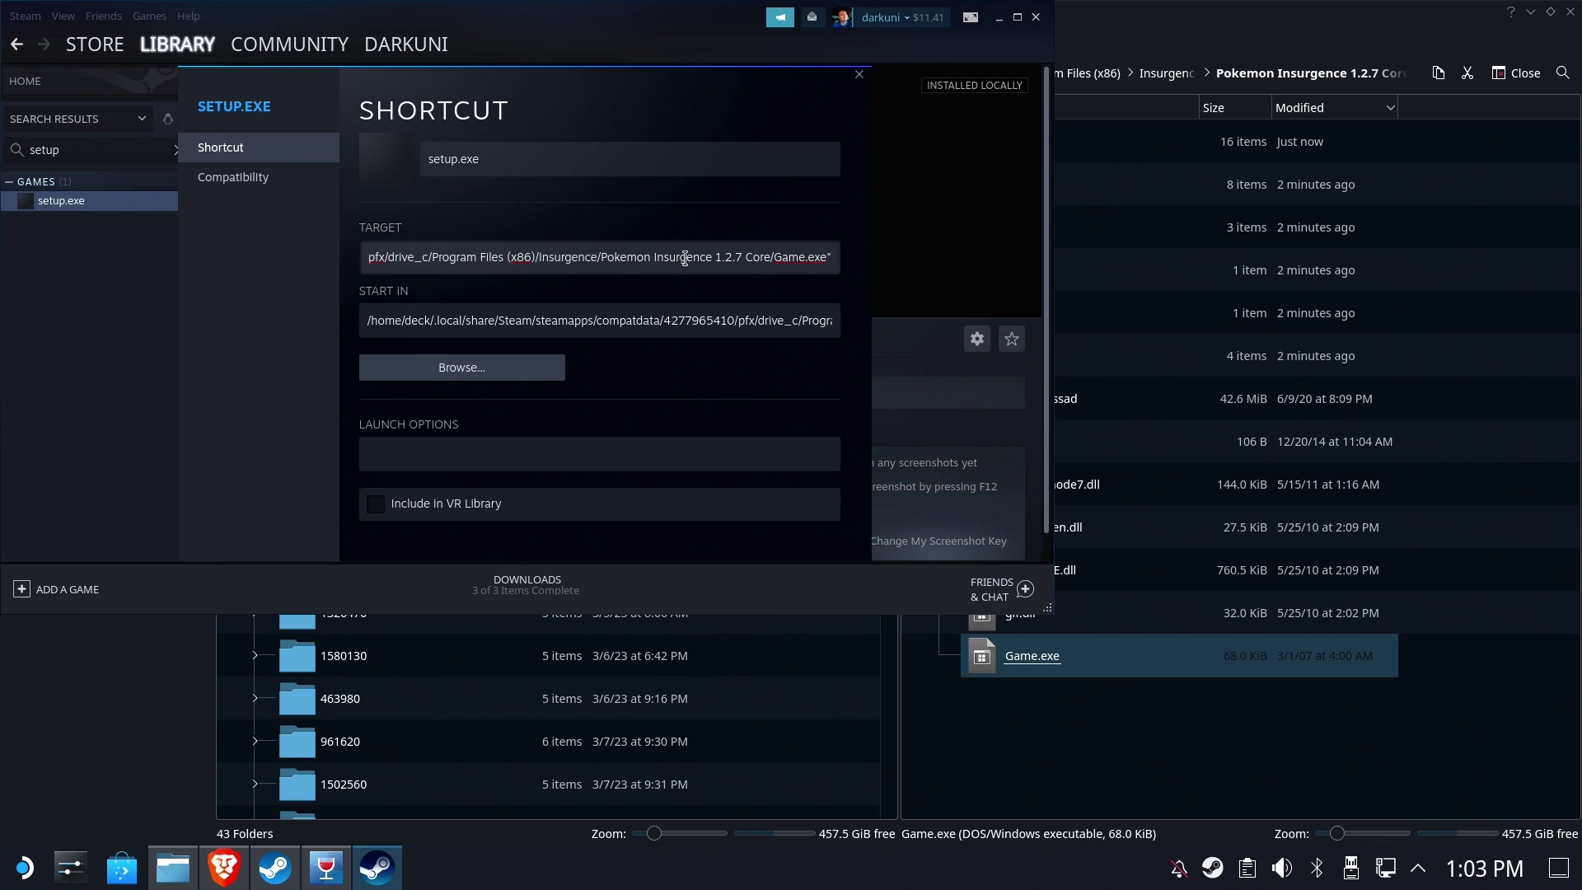
pyautogui.click(859, 75)
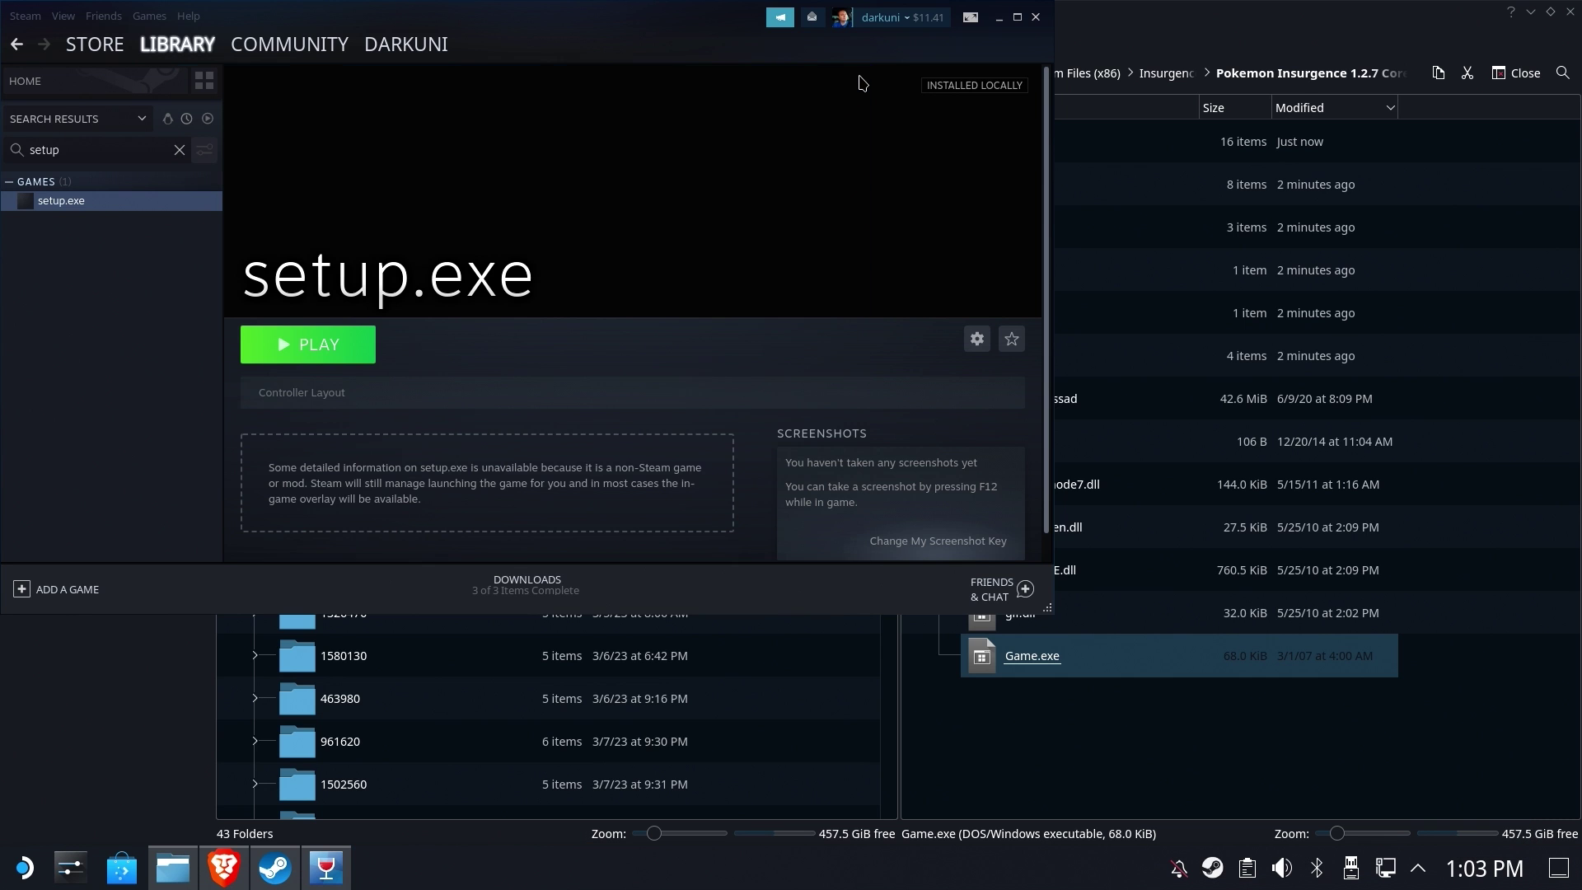
# Rename the setup.exe shortcut to Pokemon Insurgence in its properties.
pyautogui.click(977, 339)
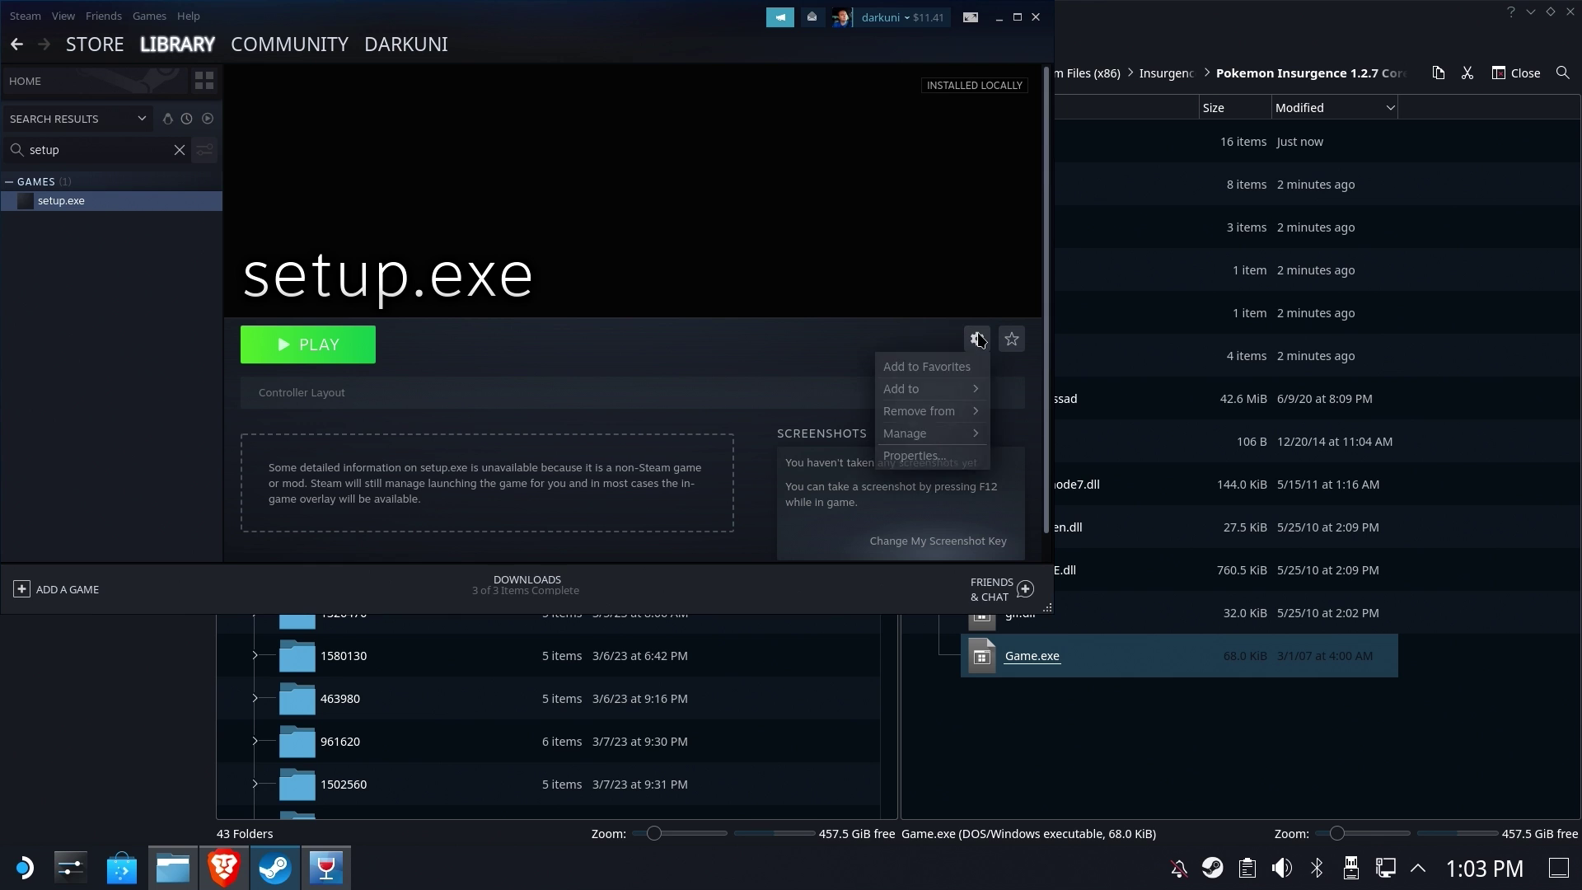
pyautogui.click(915, 456)
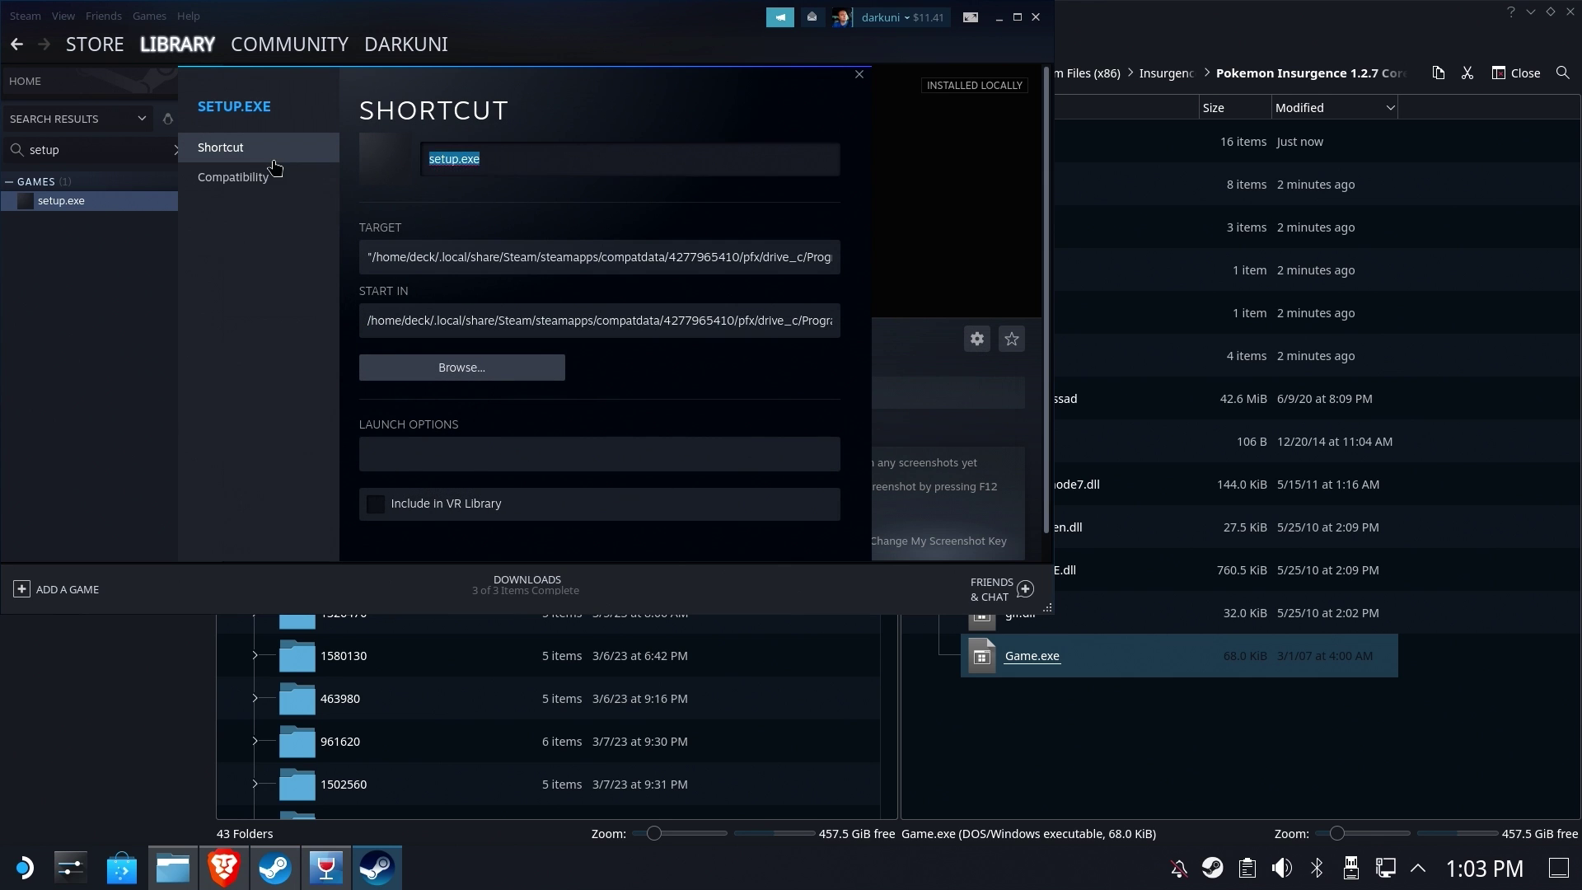
pyautogui.write('Pokemon Insurgence')
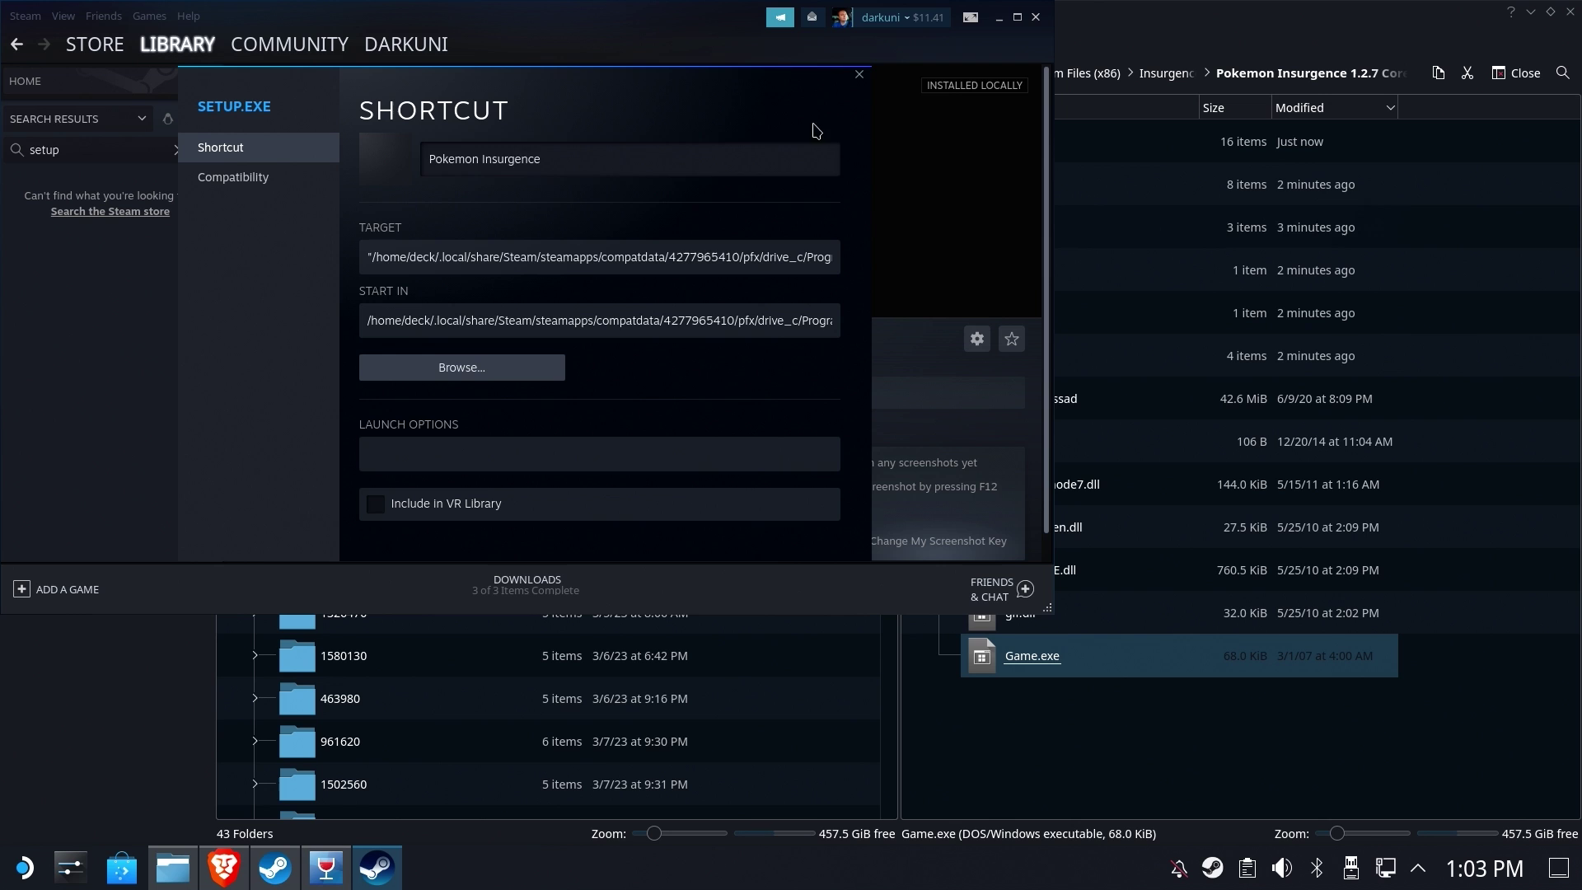
pyautogui.click(859, 77)
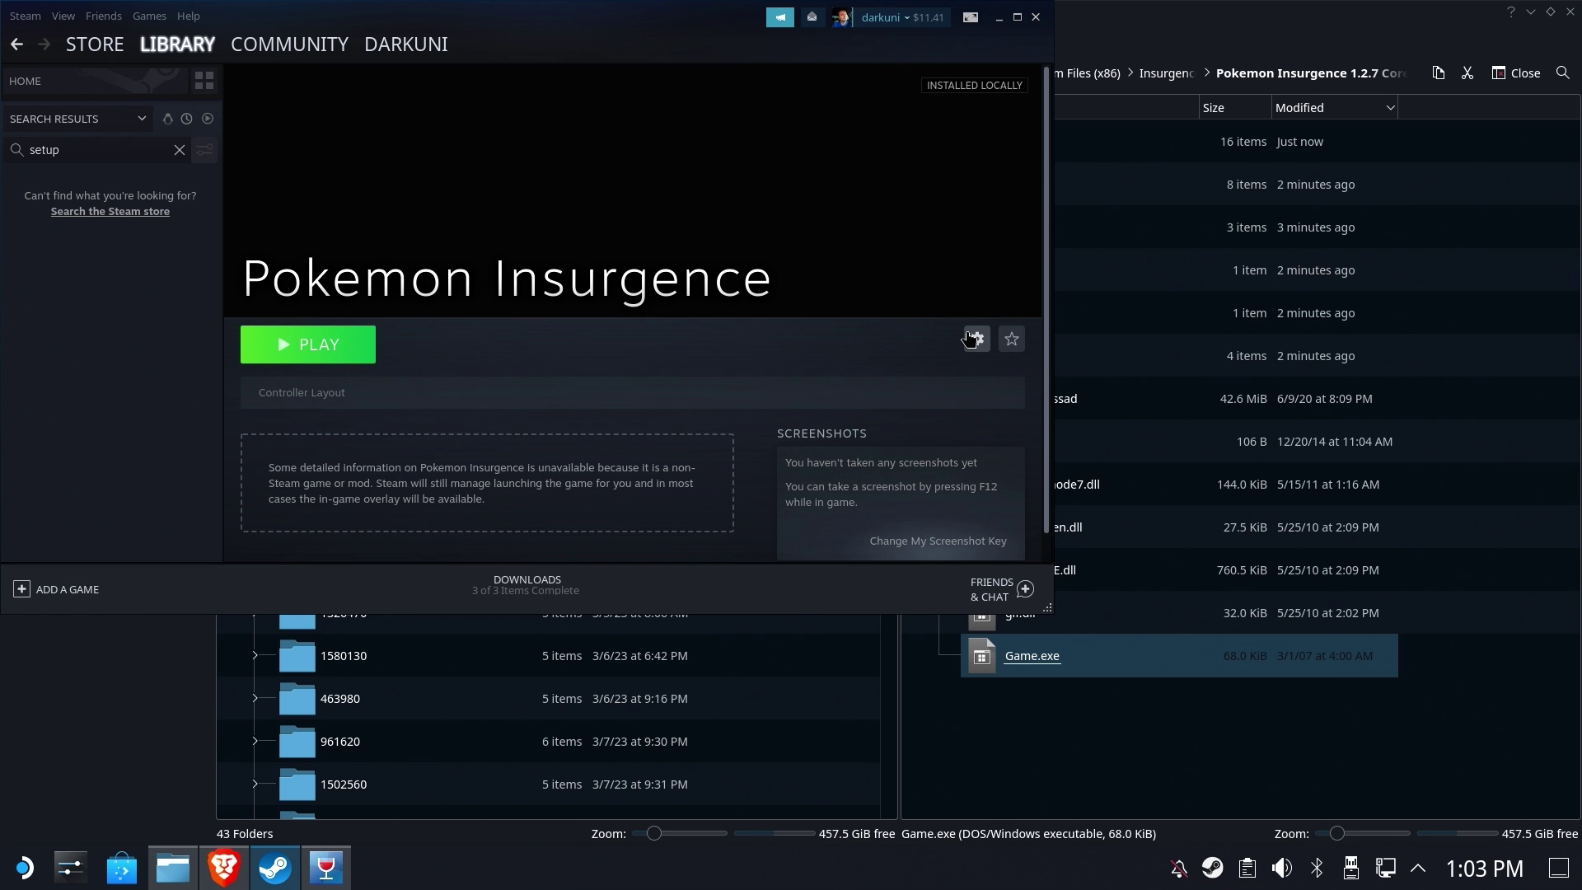
# Launch Pokemon Insurgence and continue past the non-profit fangame notice to the title screen.
pyautogui.click(293, 344)
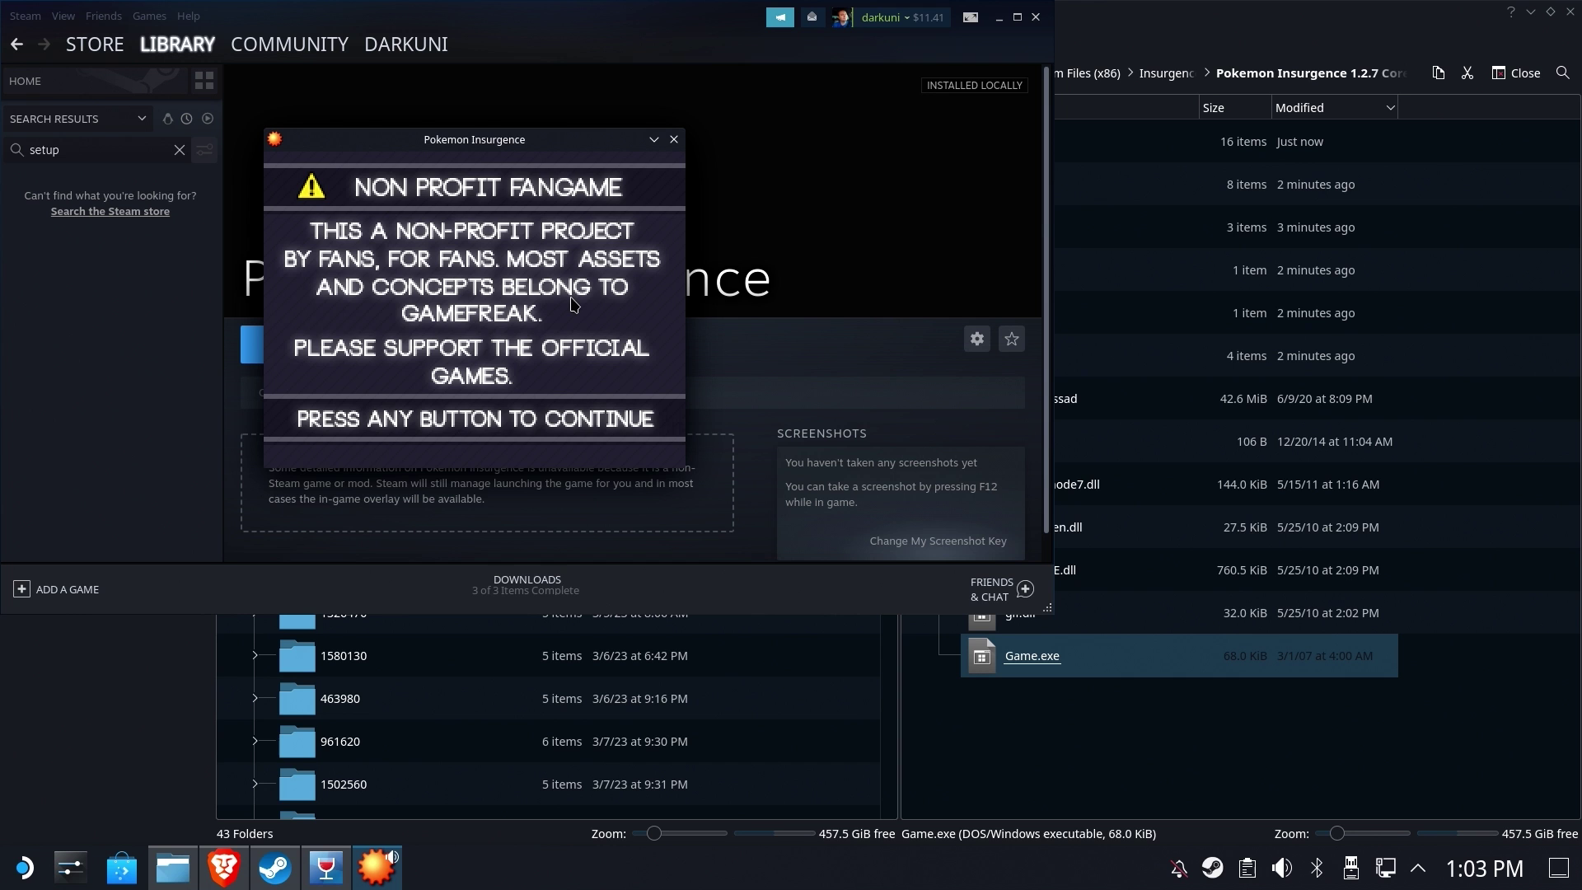
pyautogui.click(553, 324)
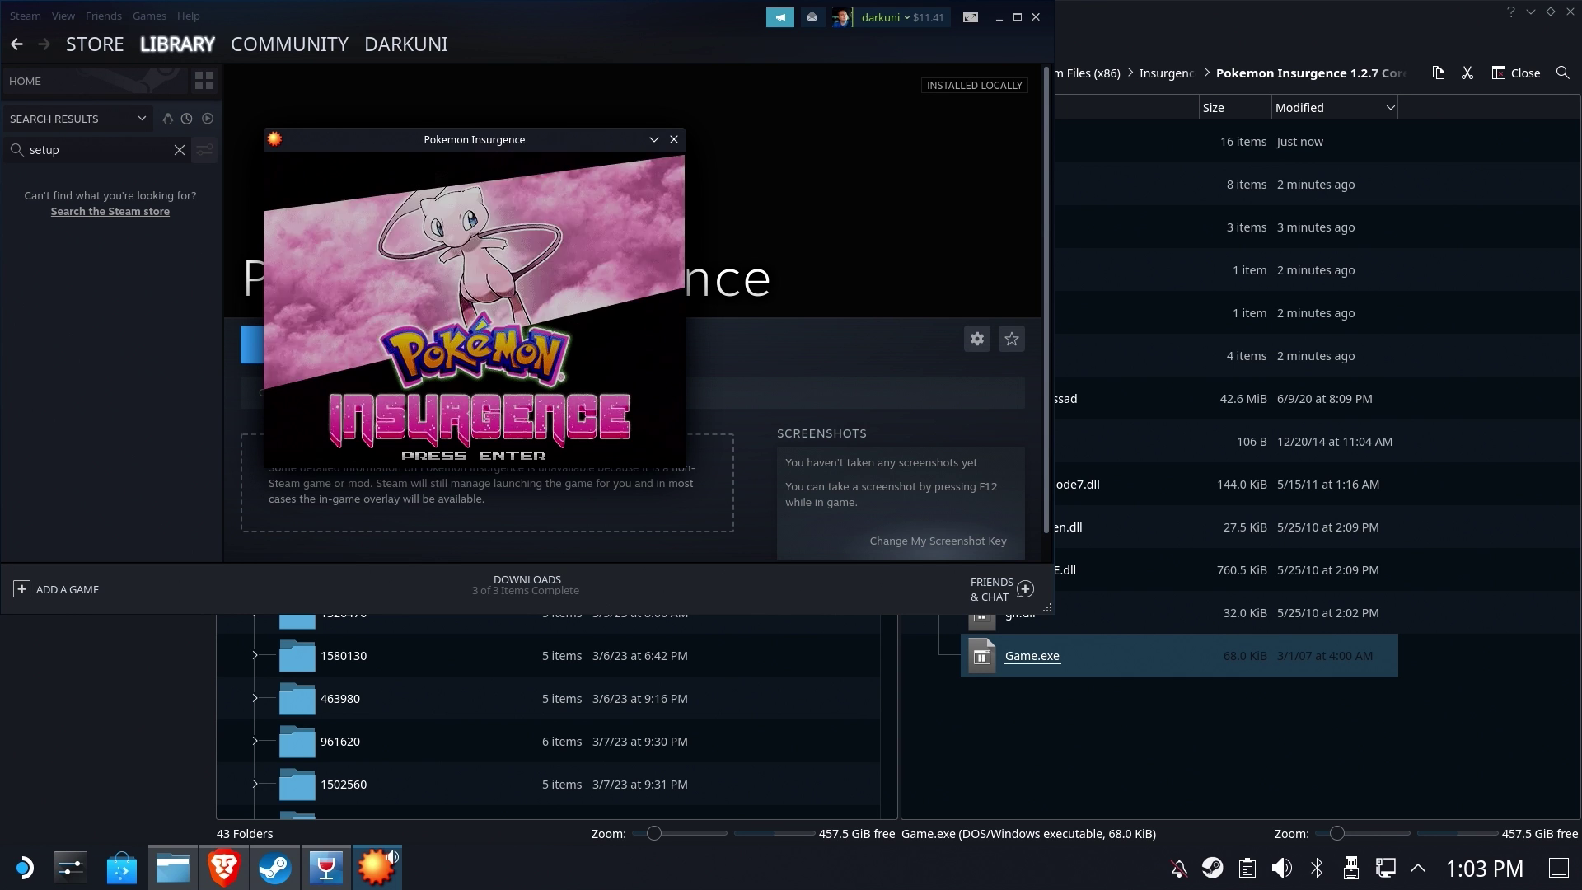
# Close the game, Steam, the file manager, the browser and Protontricks, and return the Steam Deck to Gaming Mode.
pyautogui.click(674, 140)
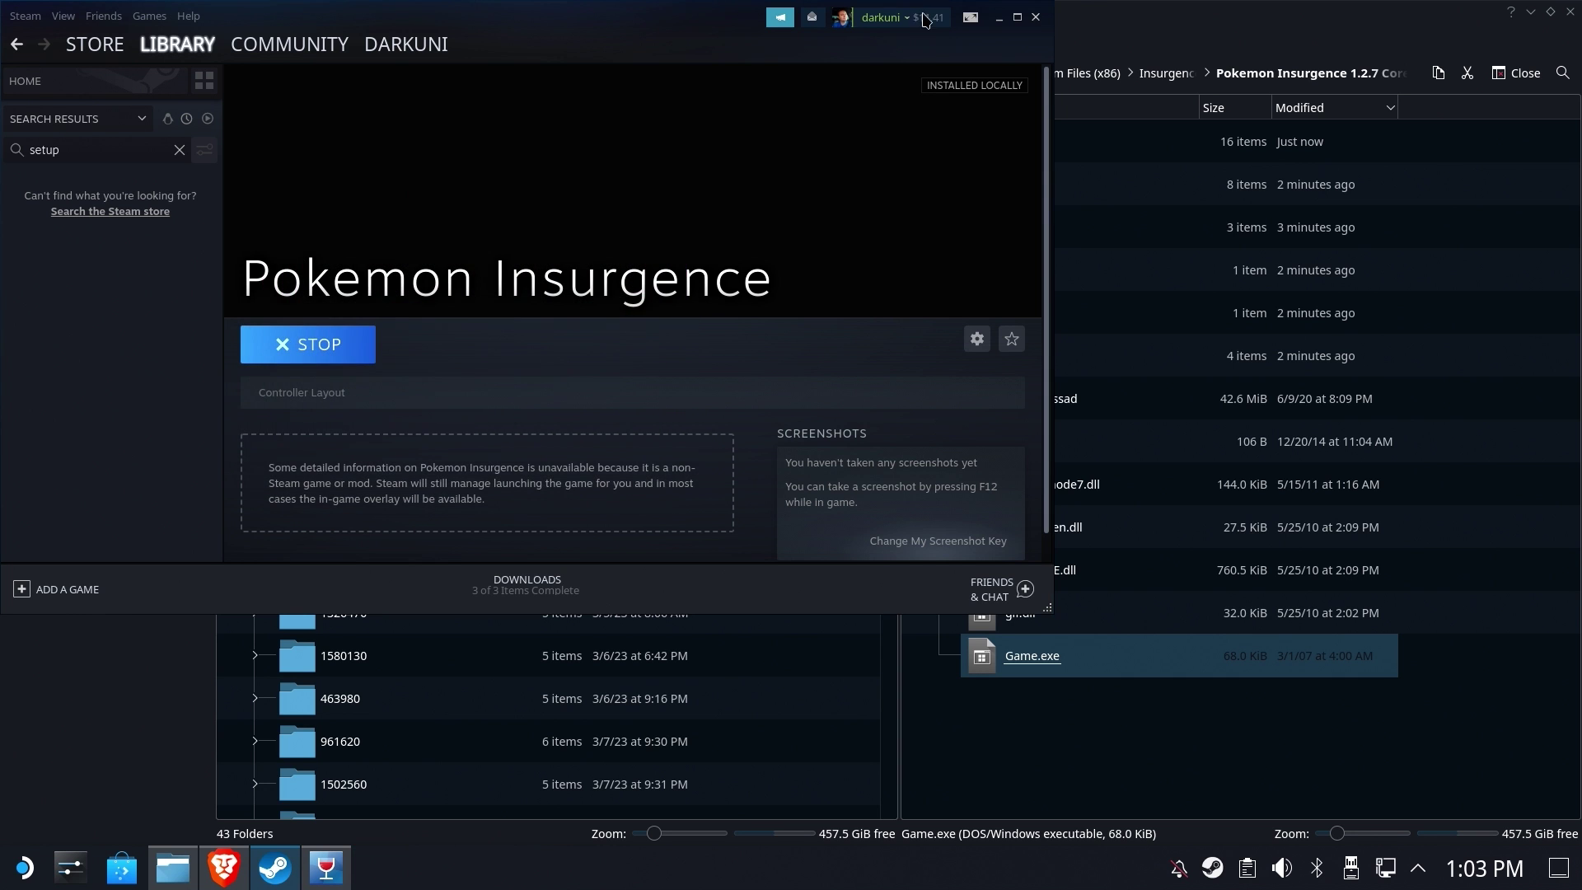
pyautogui.click(1036, 17)
pyautogui.click(1570, 12)
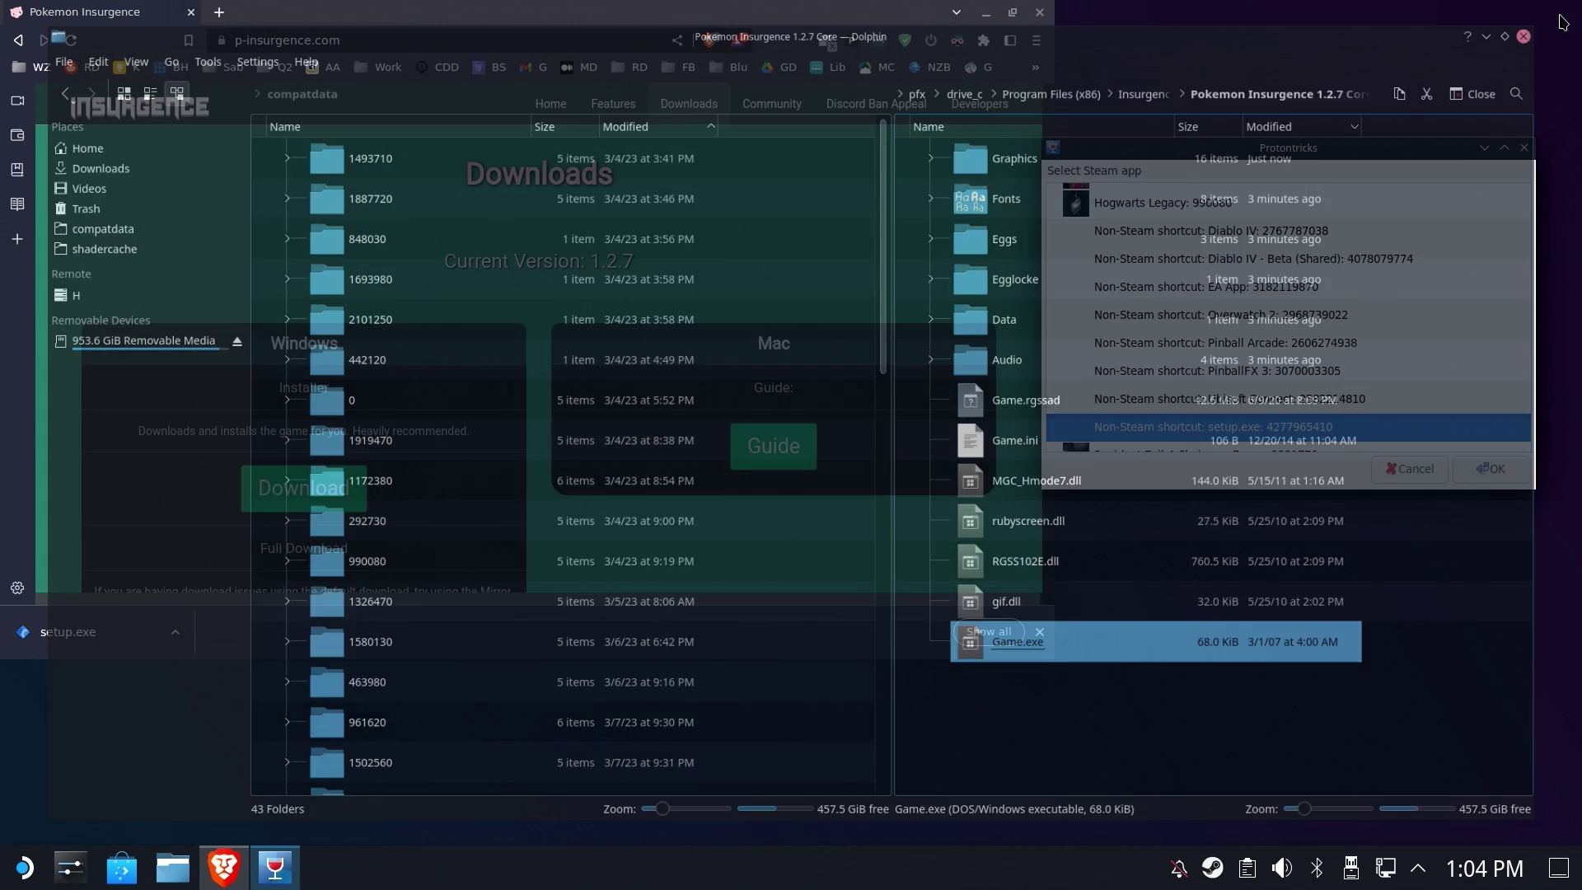
pyautogui.click(1040, 13)
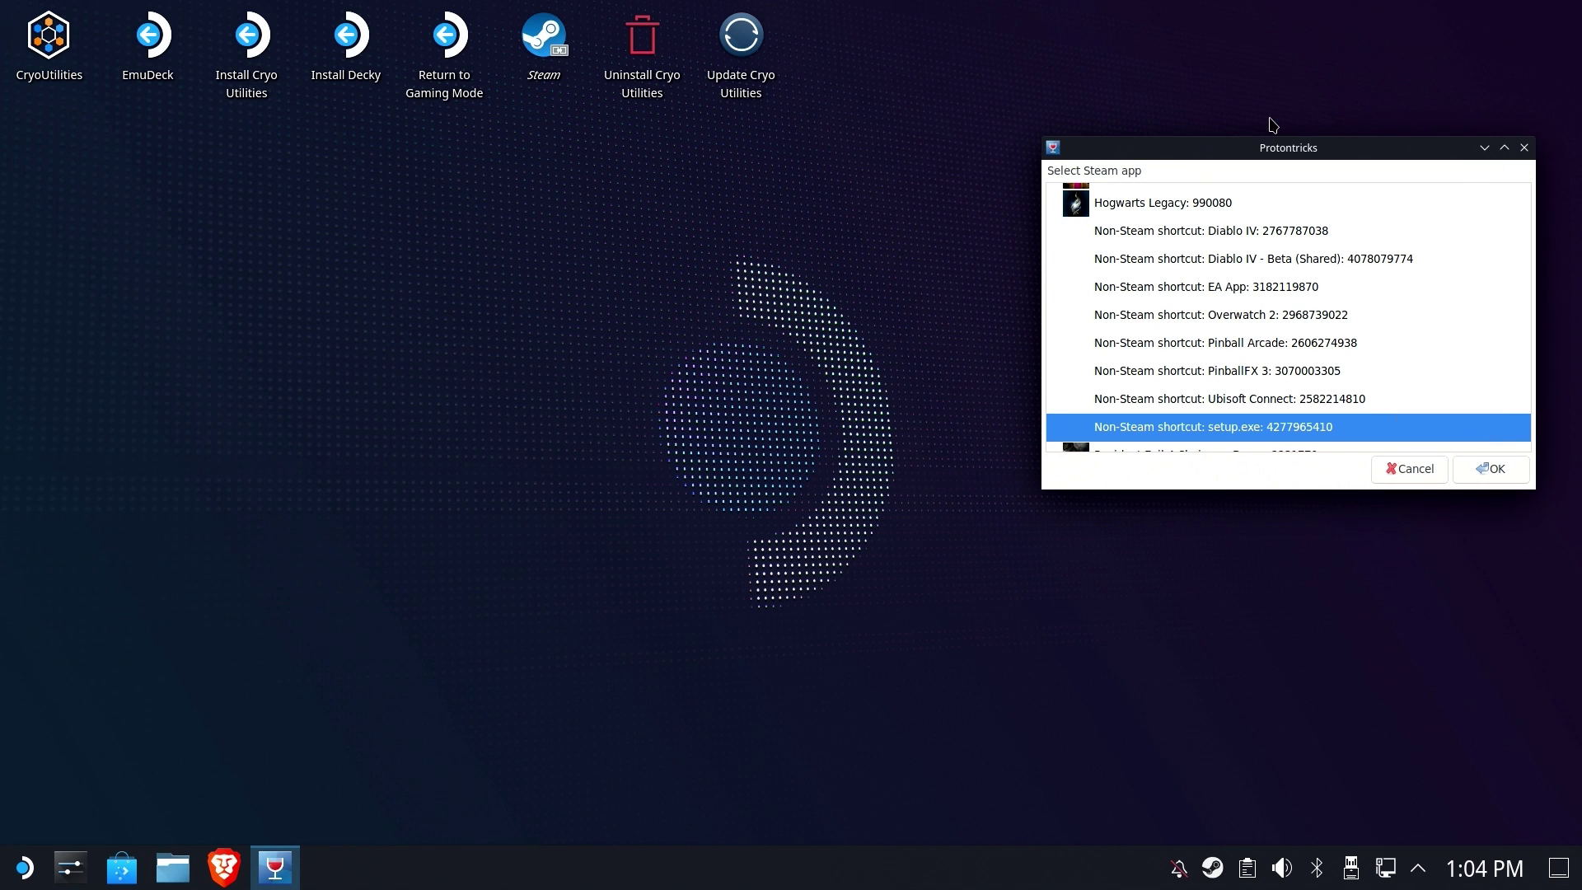
pyautogui.click(1524, 147)
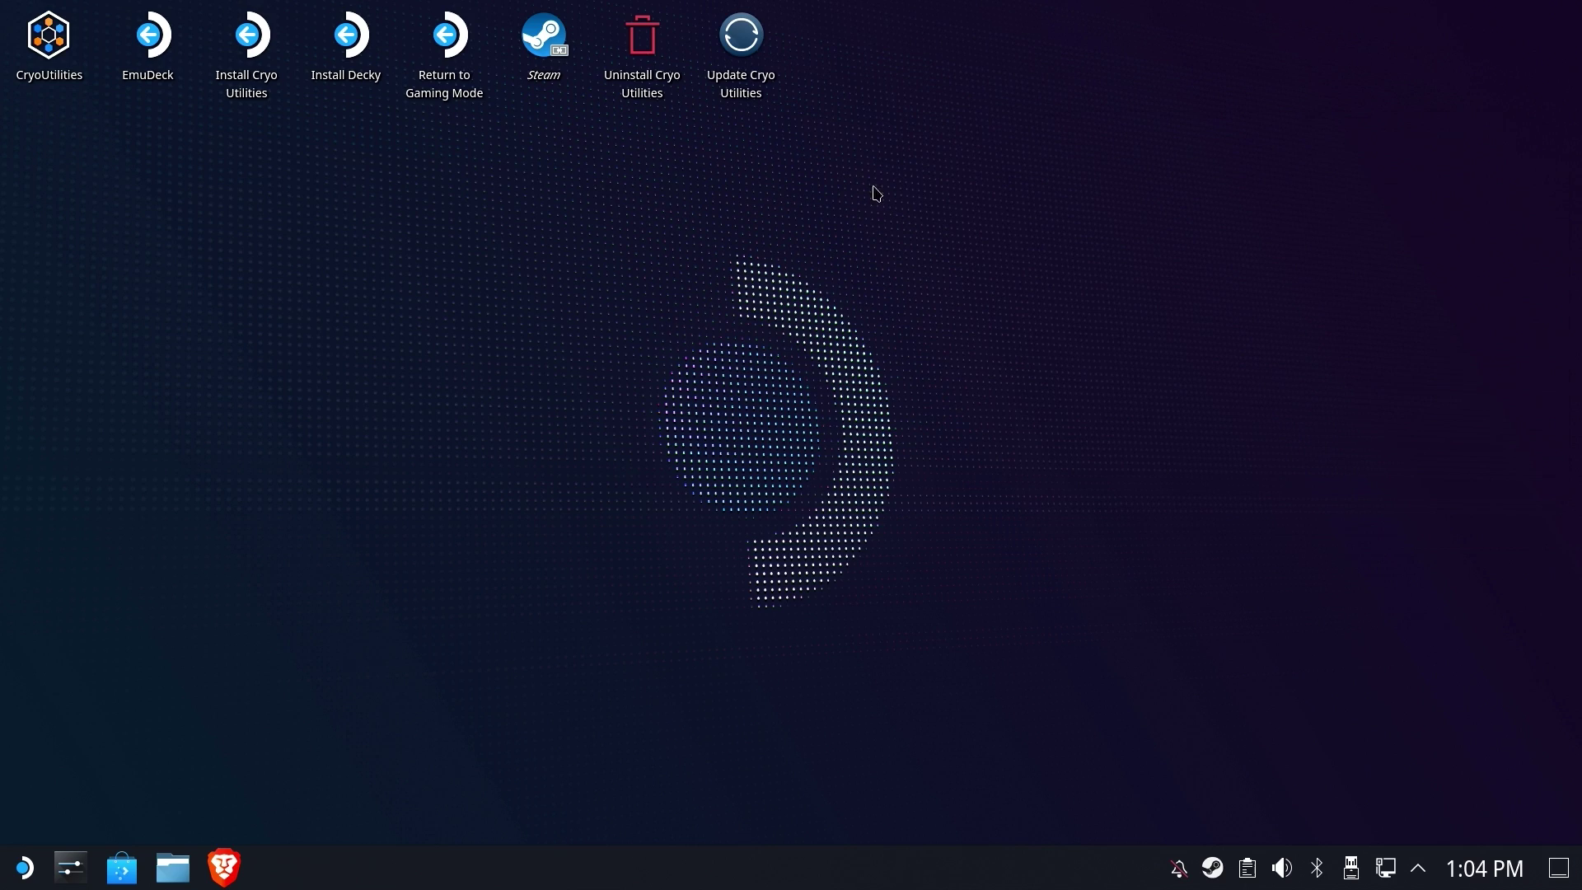
pyautogui.doubleClick(482, 45)
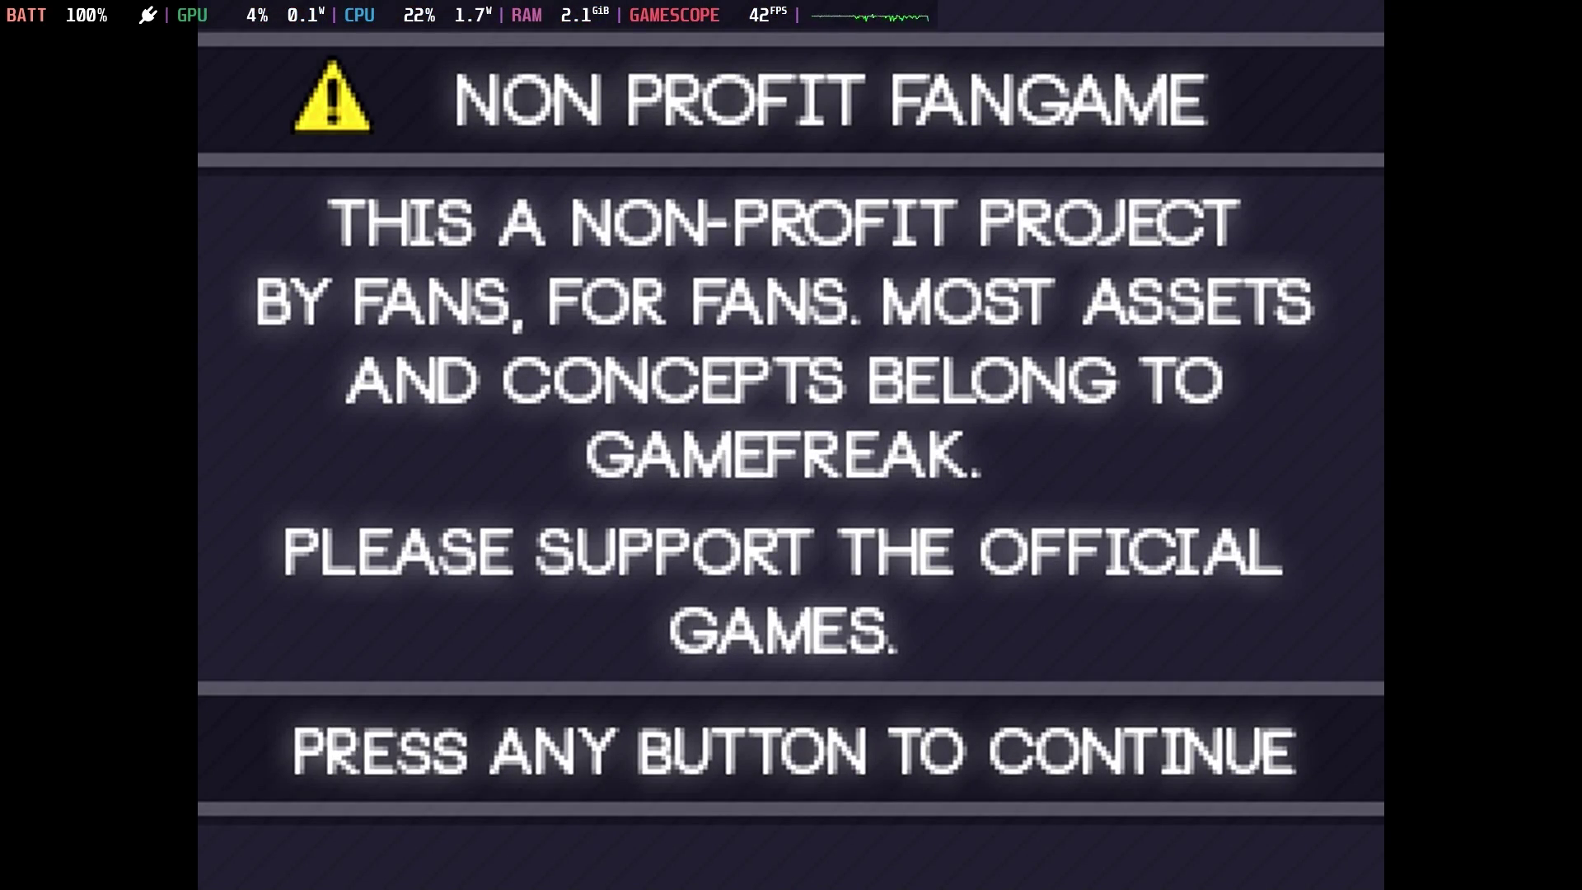
# Continue past the non-profit fangame notice and the title screen to Pokemon Insurgence's main menu, using the on-screen keyboard's Enter.
pyautogui.press('Return')
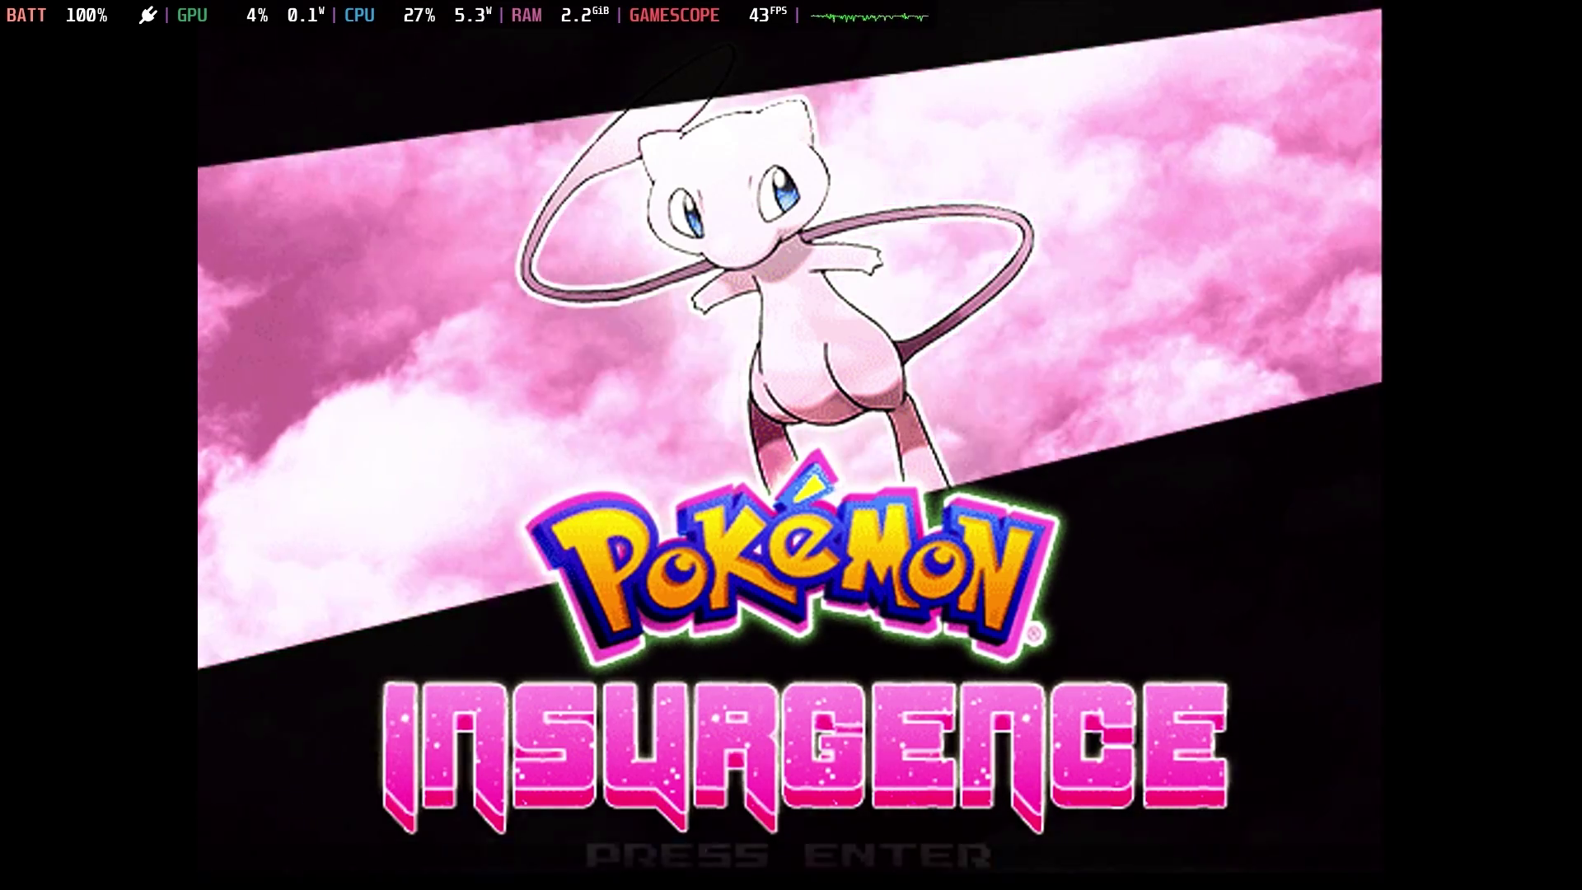
pyautogui.press('super+x')
pyautogui.press('Right')
pyautogui.press('Right')
pyautogui.press('Right')
pyautogui.press('Right')
pyautogui.press('Right')
pyautogui.press('Right')
pyautogui.press('Right')
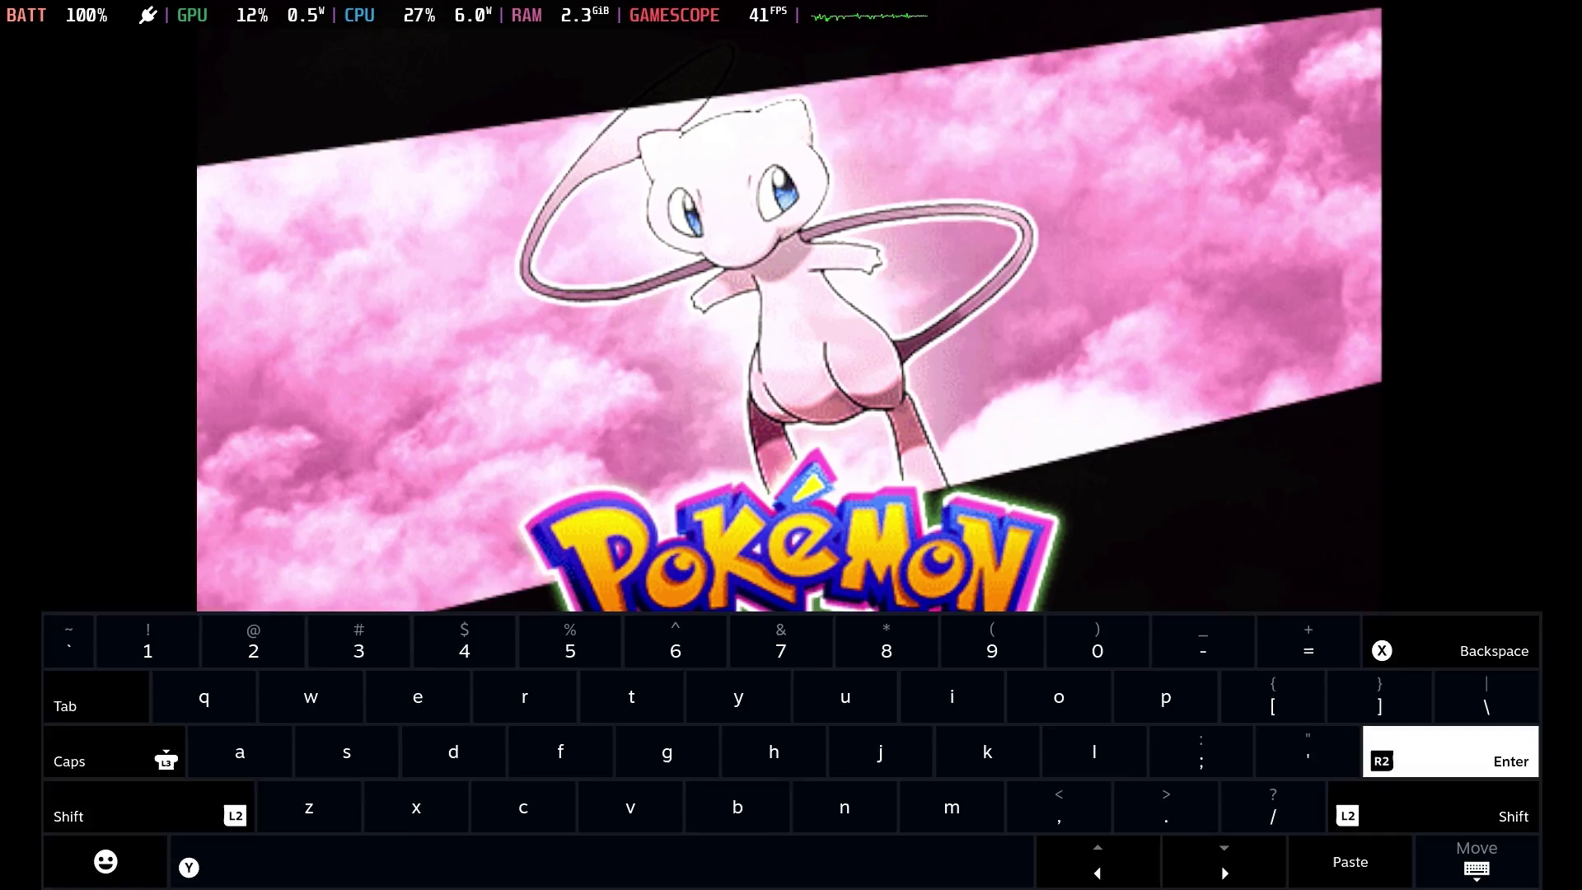
pyautogui.press('Return')
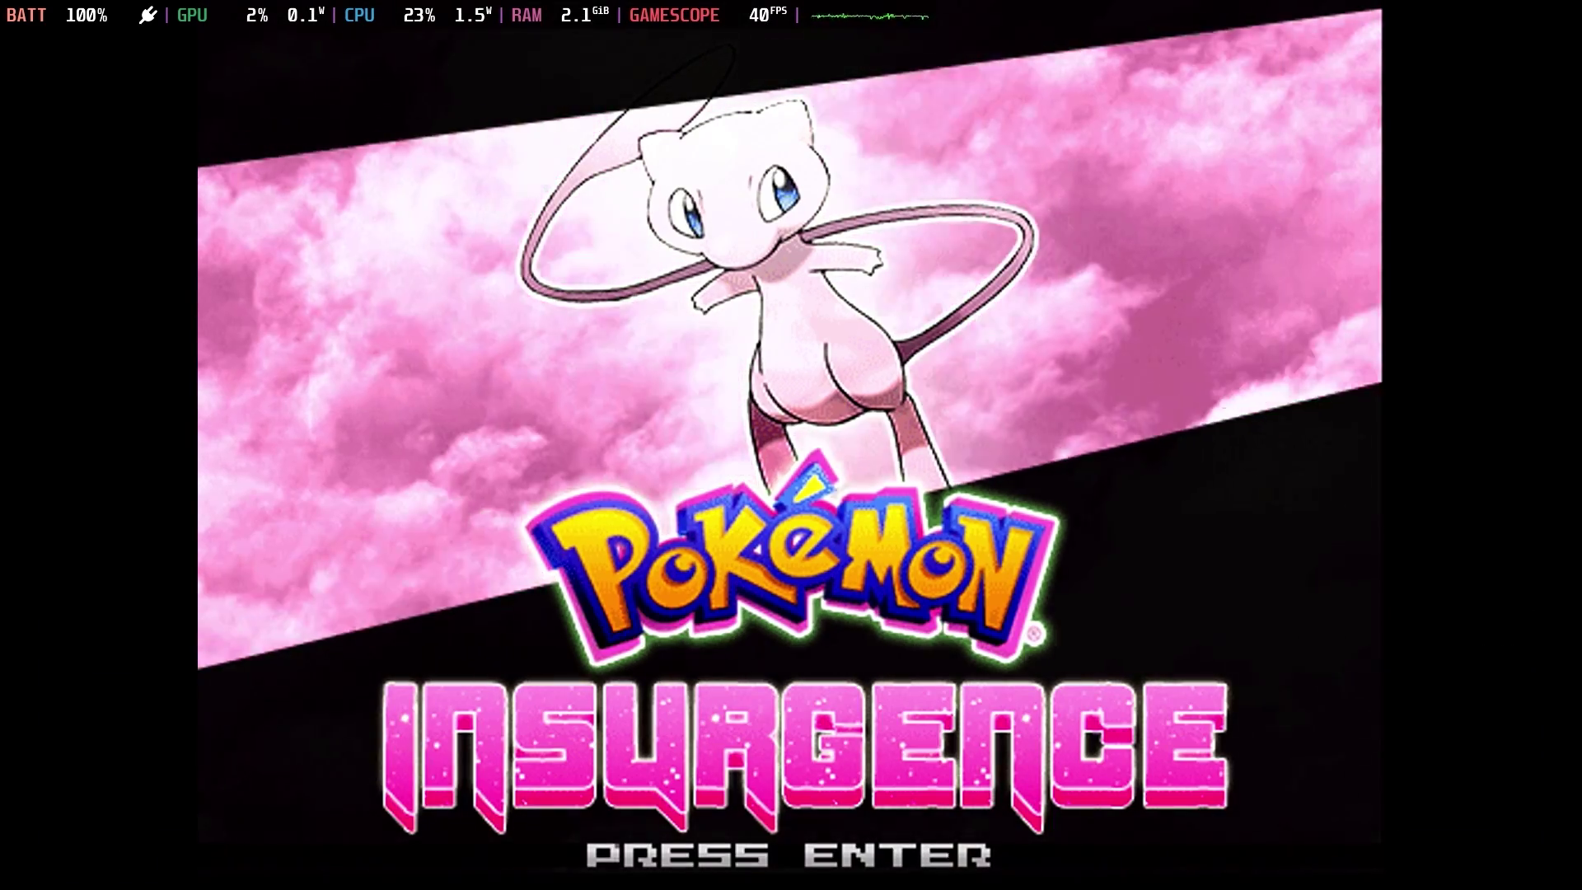
pyautogui.press('Return')
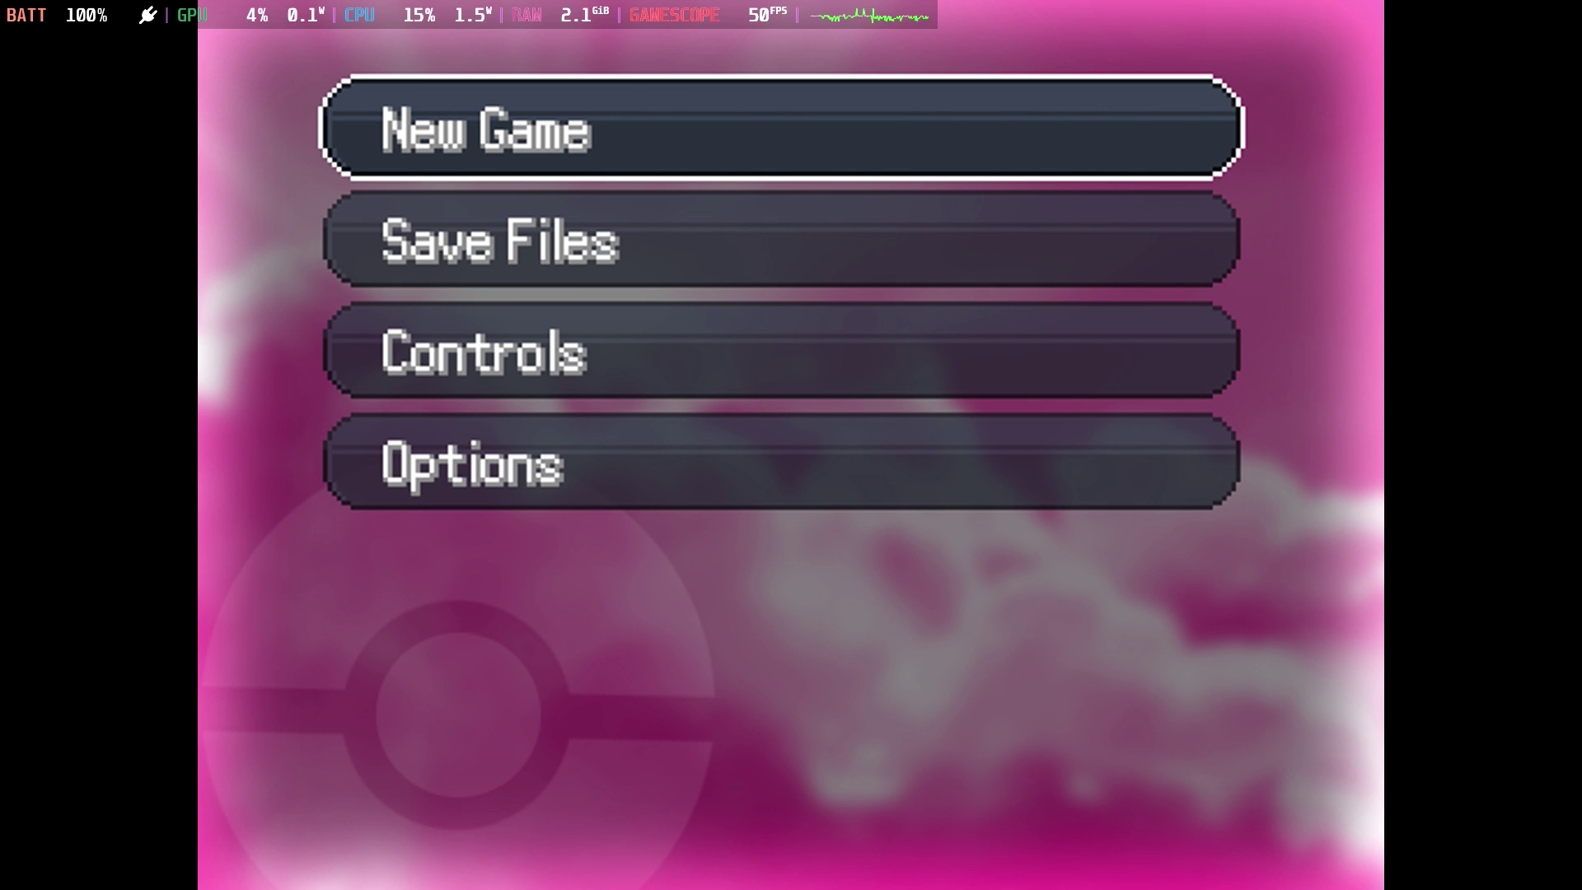
# Look through the game's main menu, open Options and return to the menu.
pyautogui.press('Down')
pyautogui.press('Down')
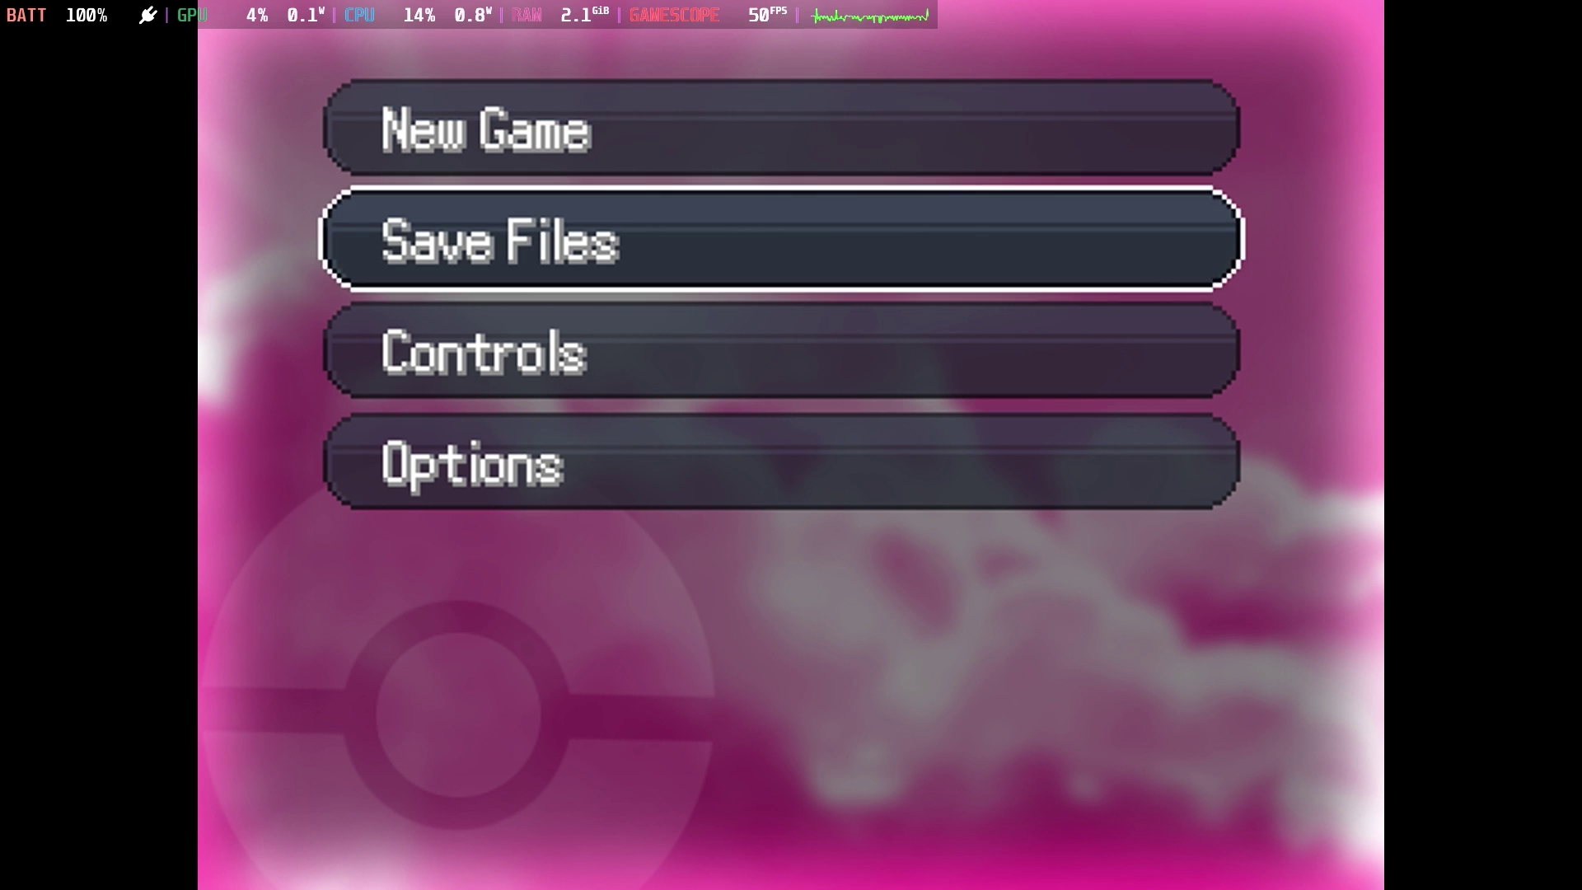
pyautogui.press('Up')
pyautogui.press('Up')
pyautogui.press('Down')
pyautogui.press('Down')
pyautogui.press('Down')
pyautogui.press('Return')
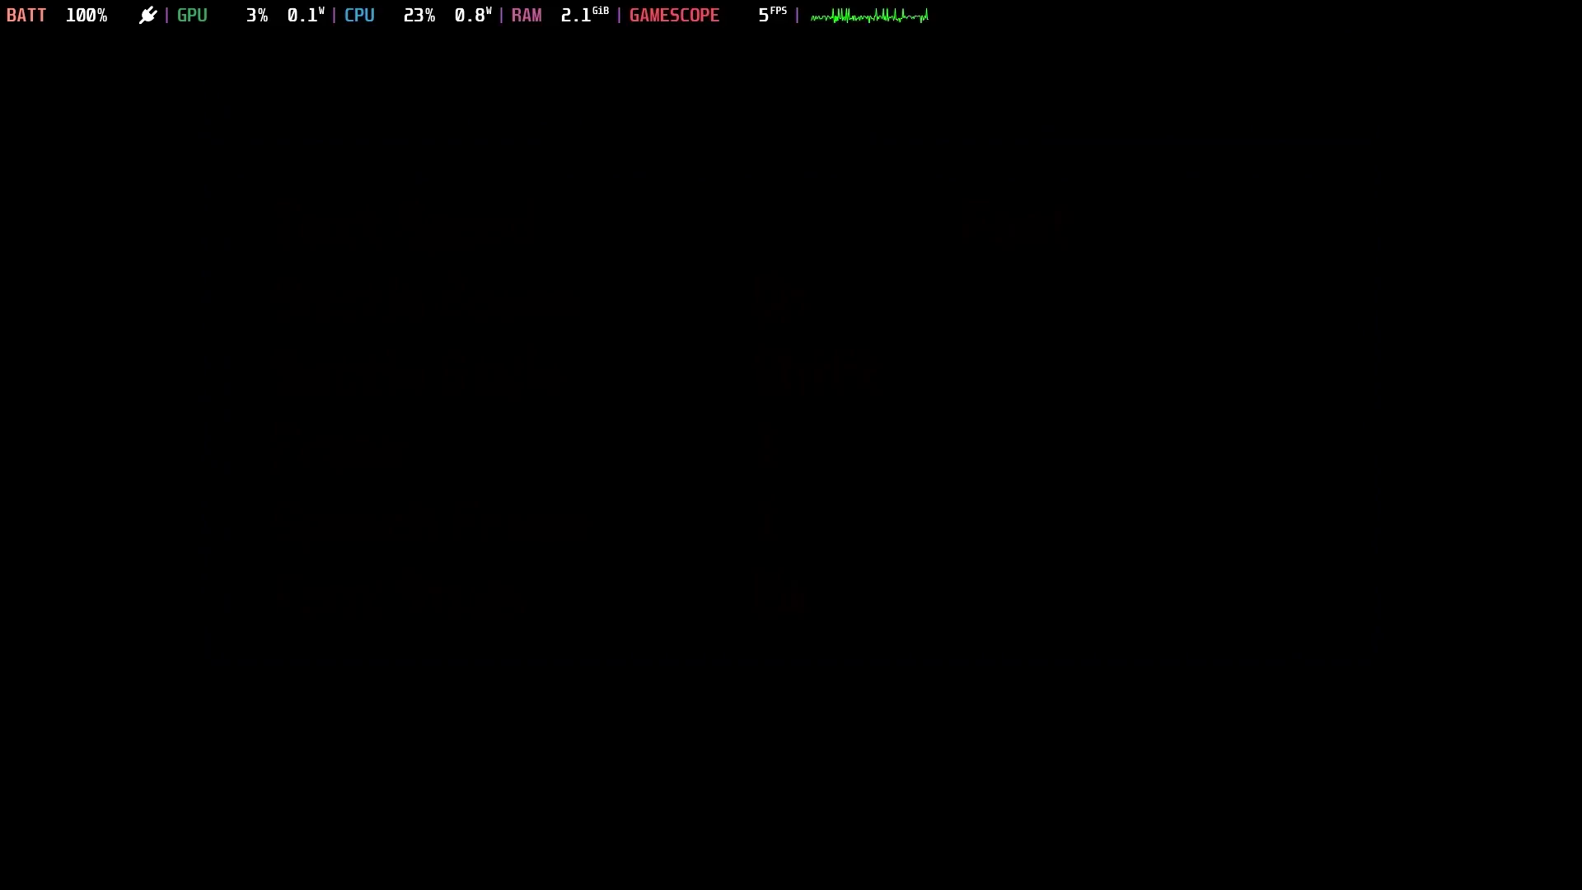
pyautogui.press('Escape')
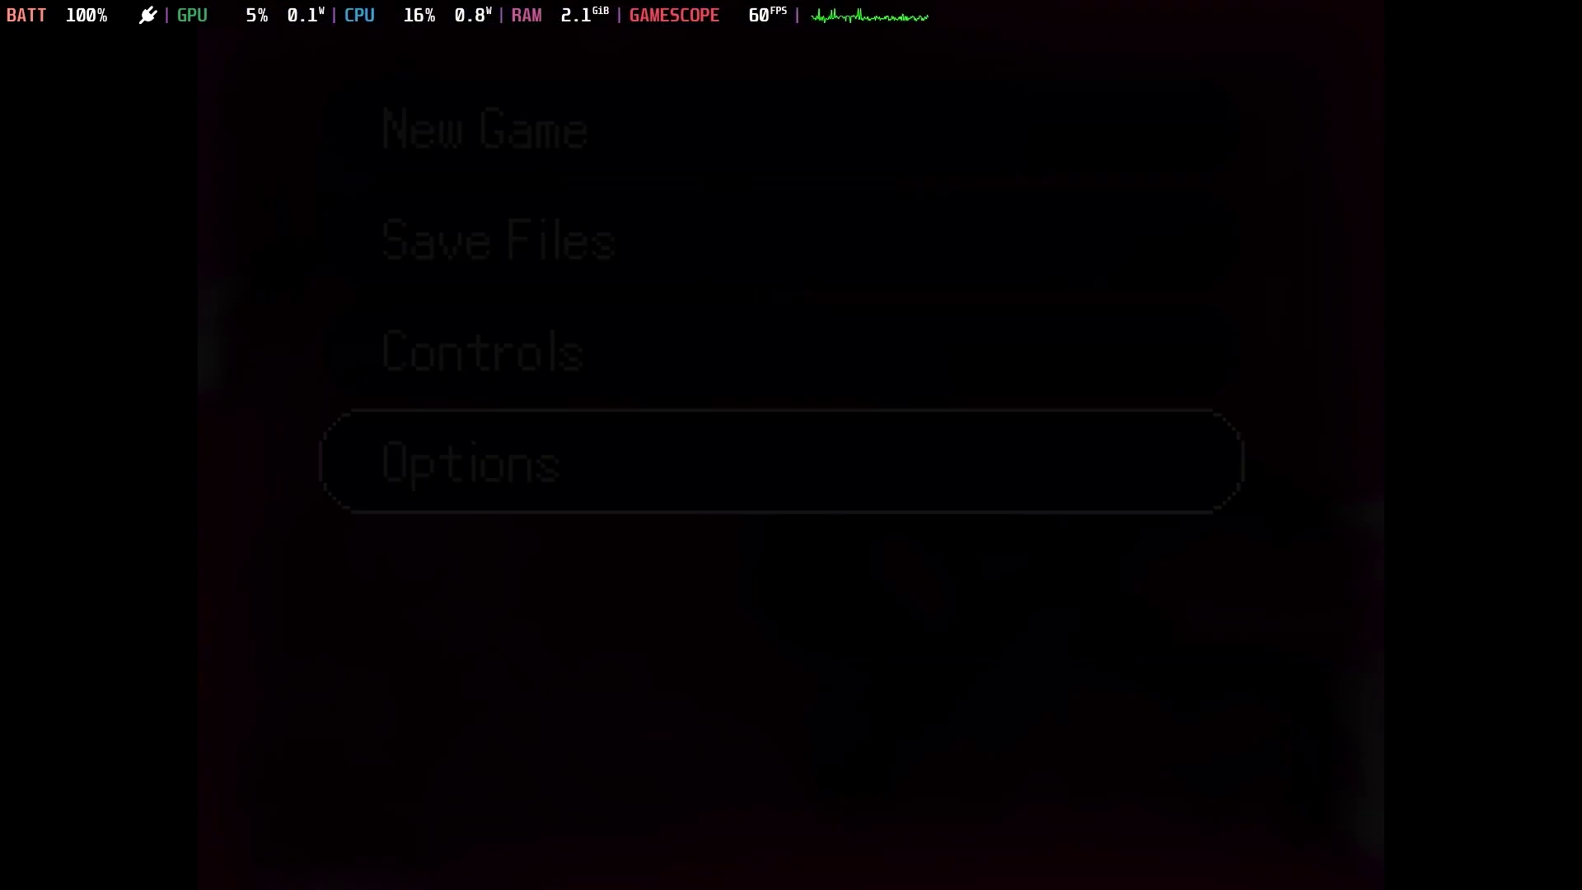
# Open the game's Controls and review the full list of key bindings, selecting the Action entry bound to Space.
pyautogui.press('Up')
pyautogui.press('Return')
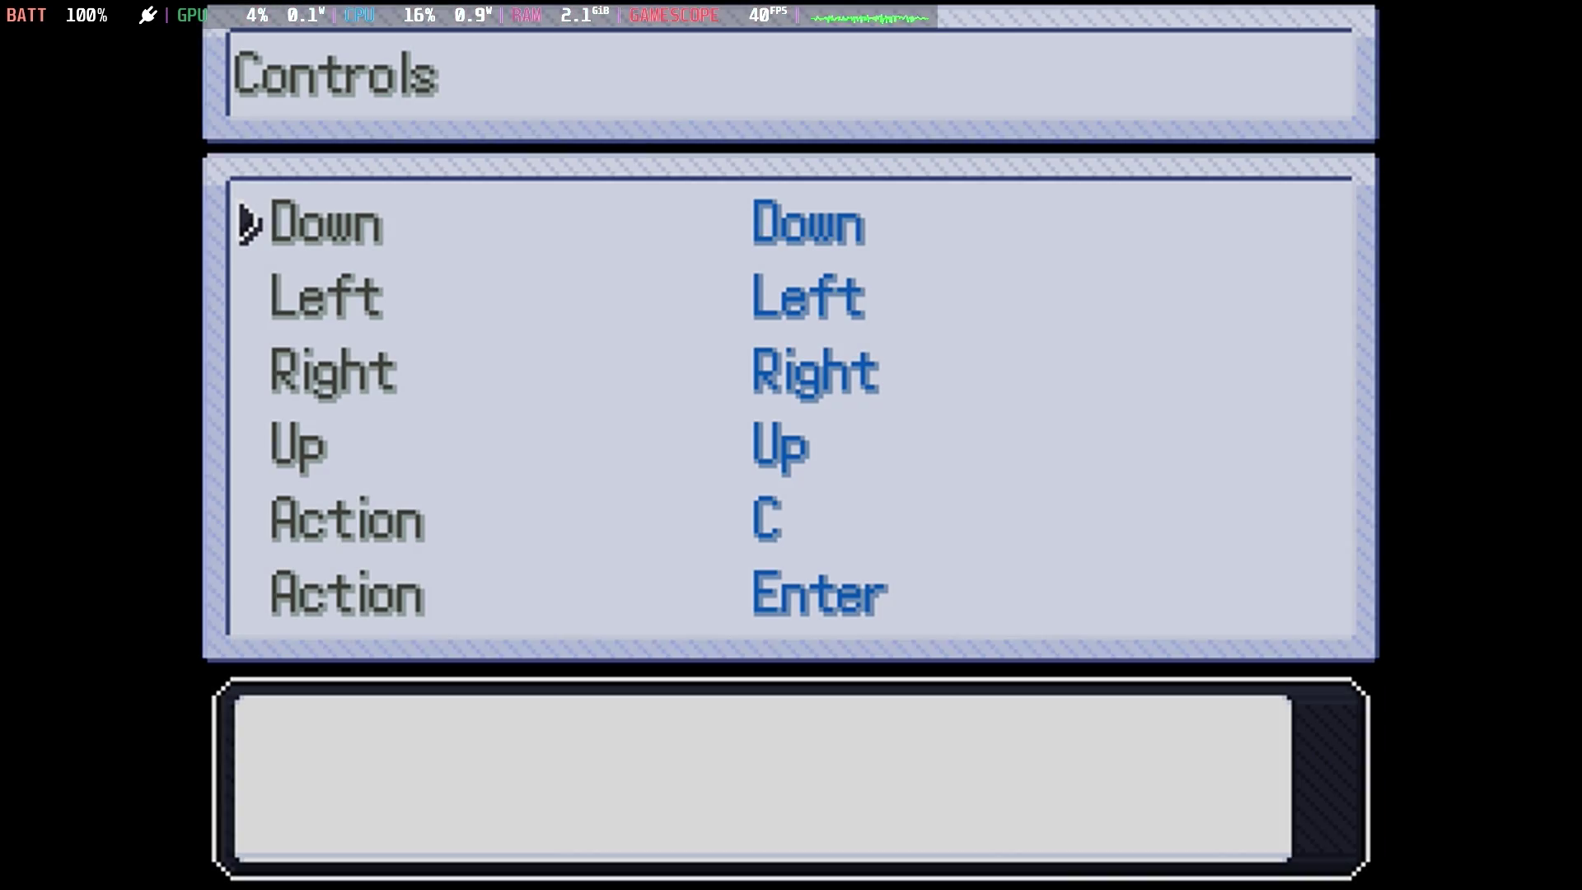
pyautogui.press('Down')
pyautogui.press('Down')
pyautogui.press('Down')
pyautogui.press('Down')
pyautogui.press('Down')
pyautogui.press('Down')
pyautogui.press('Down')
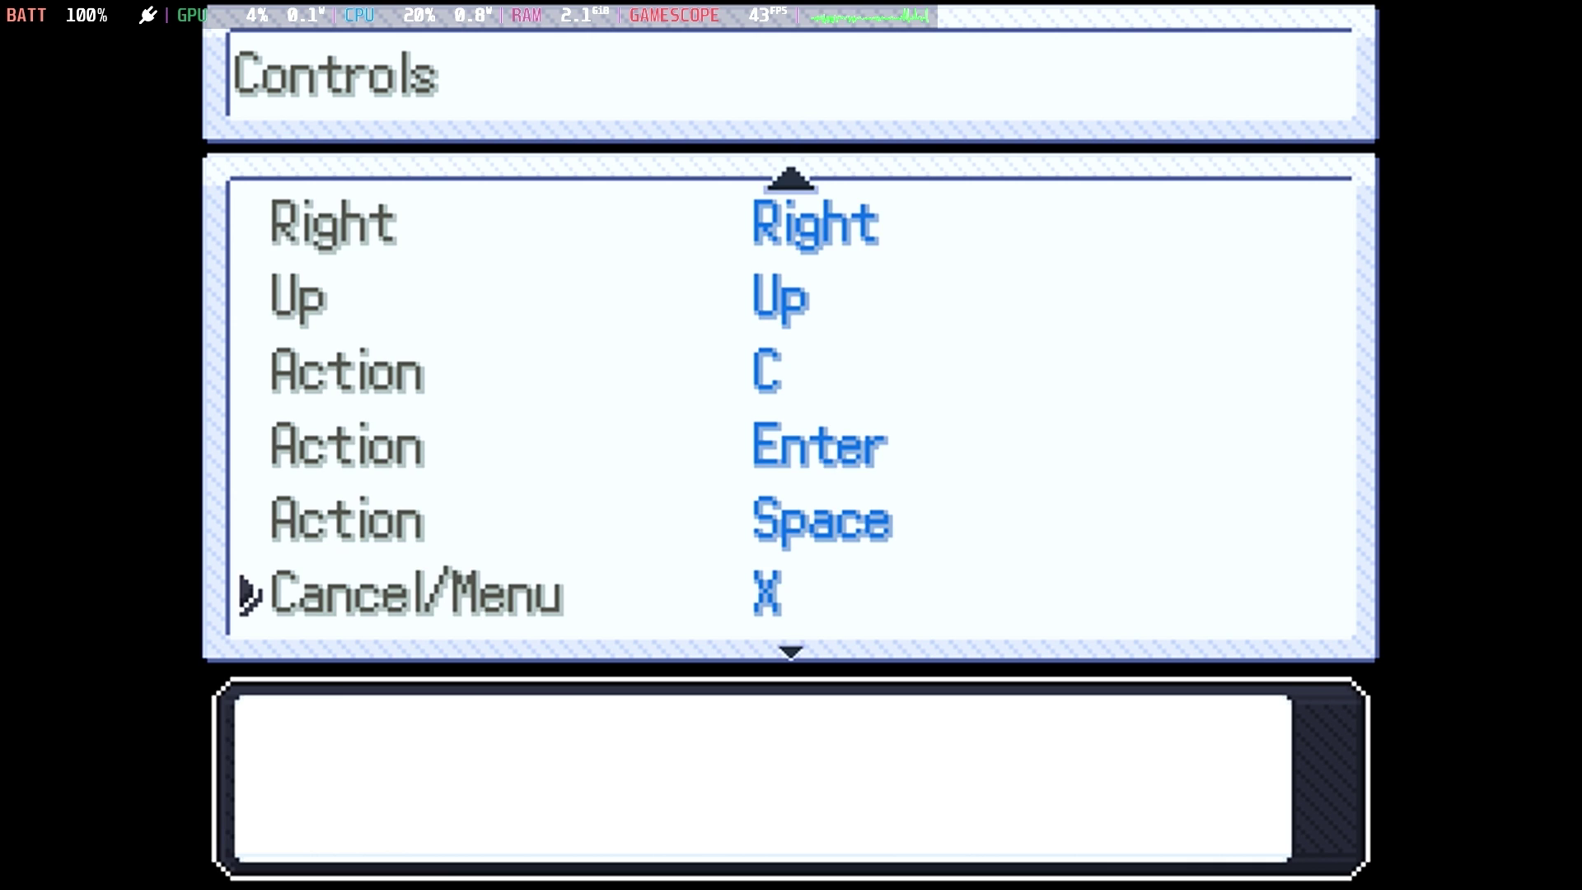
pyautogui.press('Down')
pyautogui.press('Down')
pyautogui.press('Down')
pyautogui.press('Down')
pyautogui.press('Down')
pyautogui.press('Down')
pyautogui.press('Down')
pyautogui.press('Down')
pyautogui.press('Down')
pyautogui.press('Down')
pyautogui.press('Down')
pyautogui.press('Down')
pyautogui.press('Down')
pyautogui.press('Down')
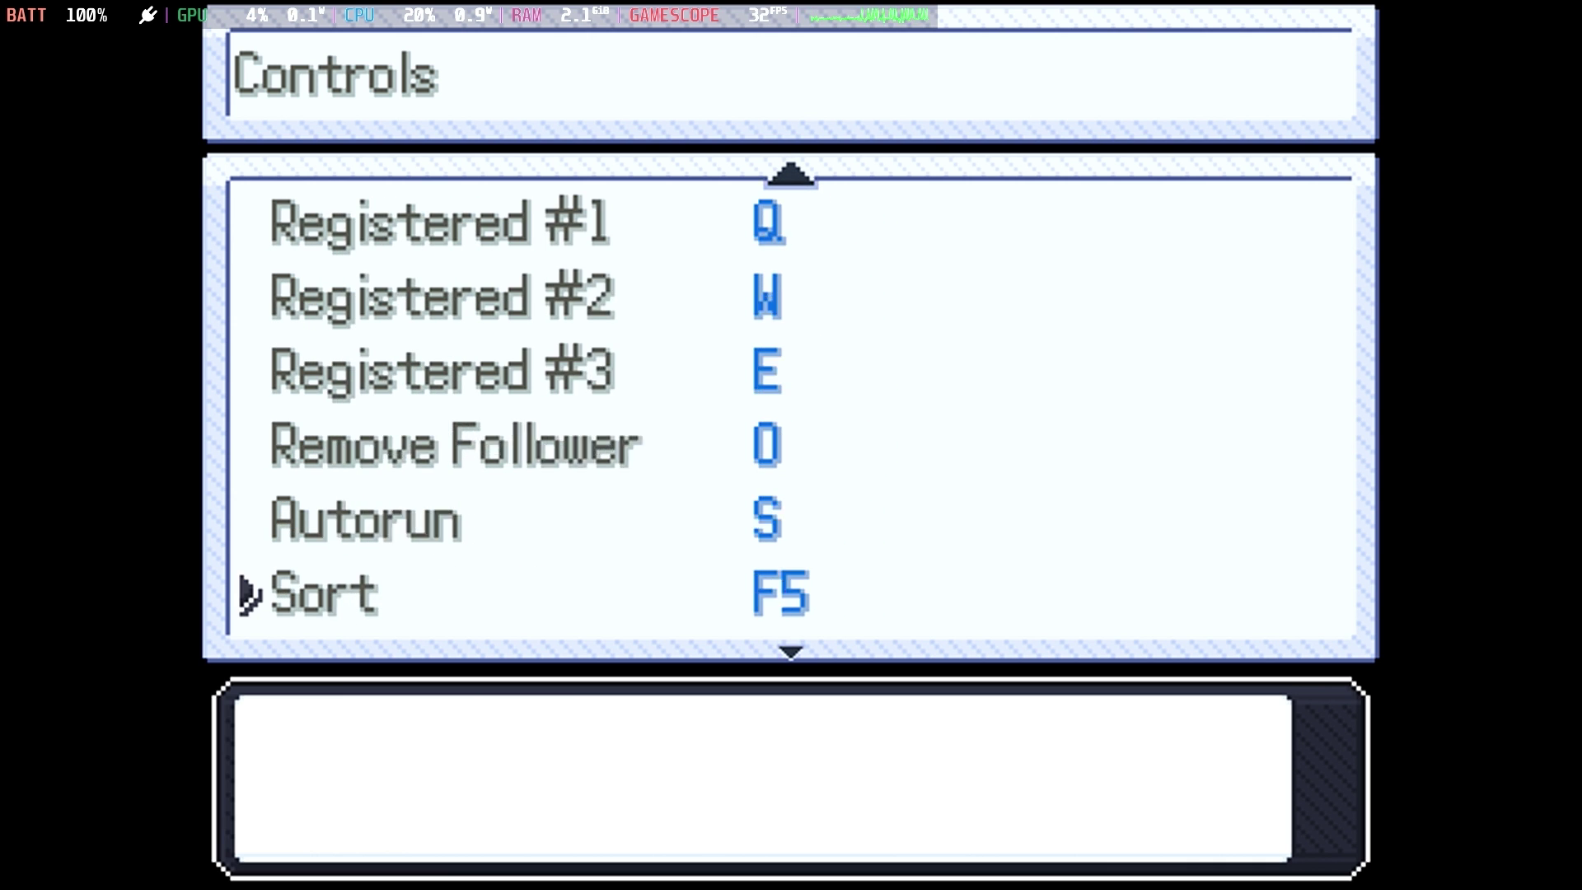
pyautogui.press('Down')
pyautogui.press('Down')
pyautogui.press('Down')
pyautogui.press('Down')
pyautogui.press('Down')
pyautogui.press('Down')
pyautogui.press('Down')
pyautogui.press('Down')
pyautogui.press('Down')
pyautogui.press('Down')
pyautogui.press('Down')
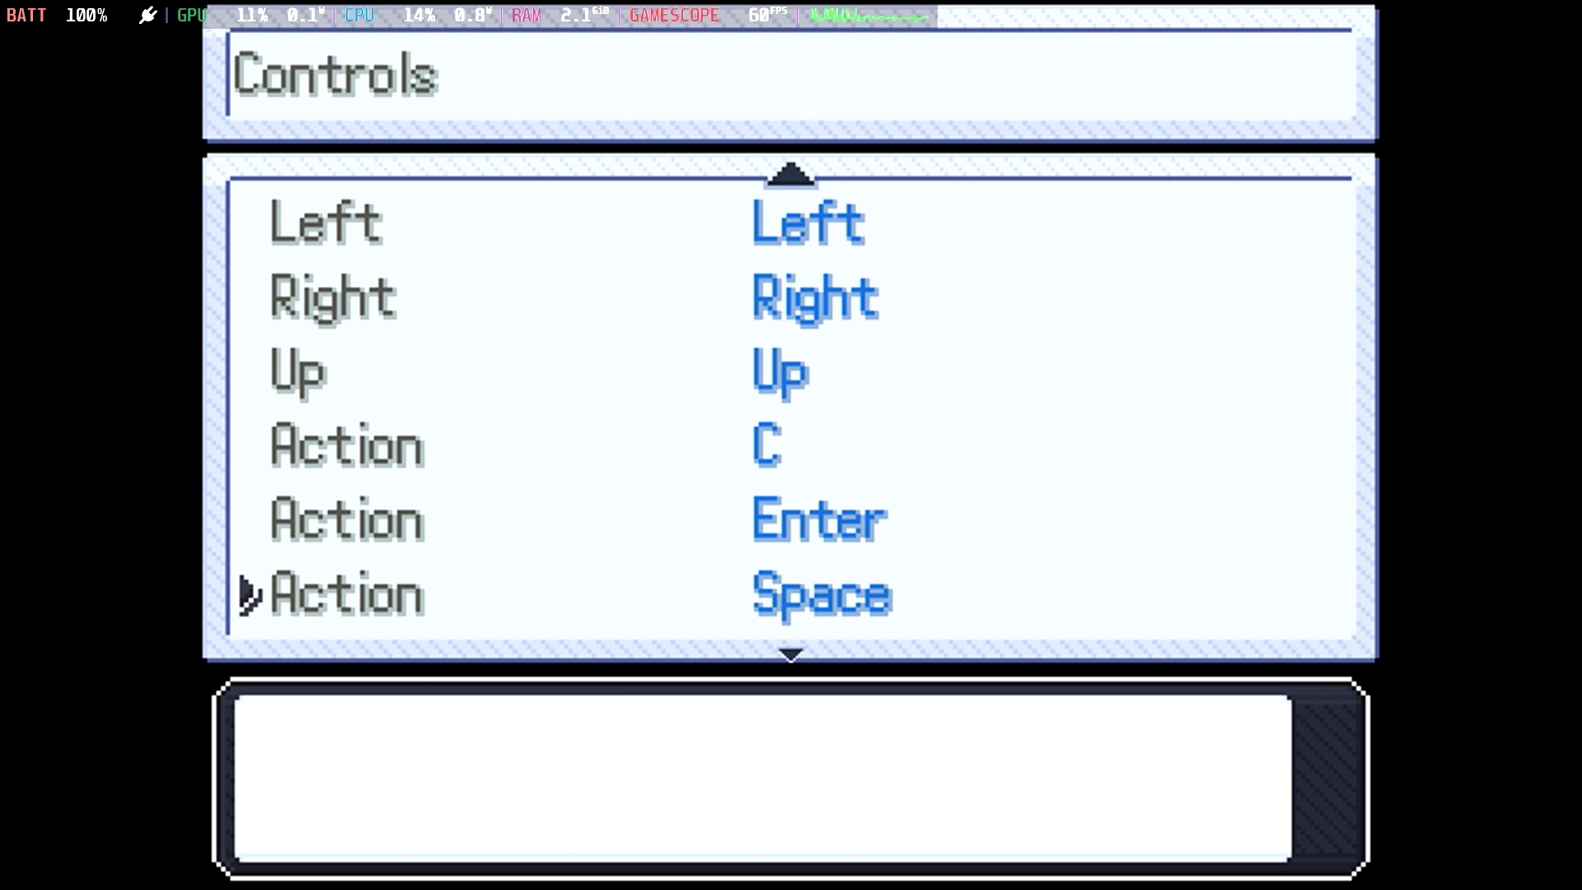
pyautogui.press('Return')
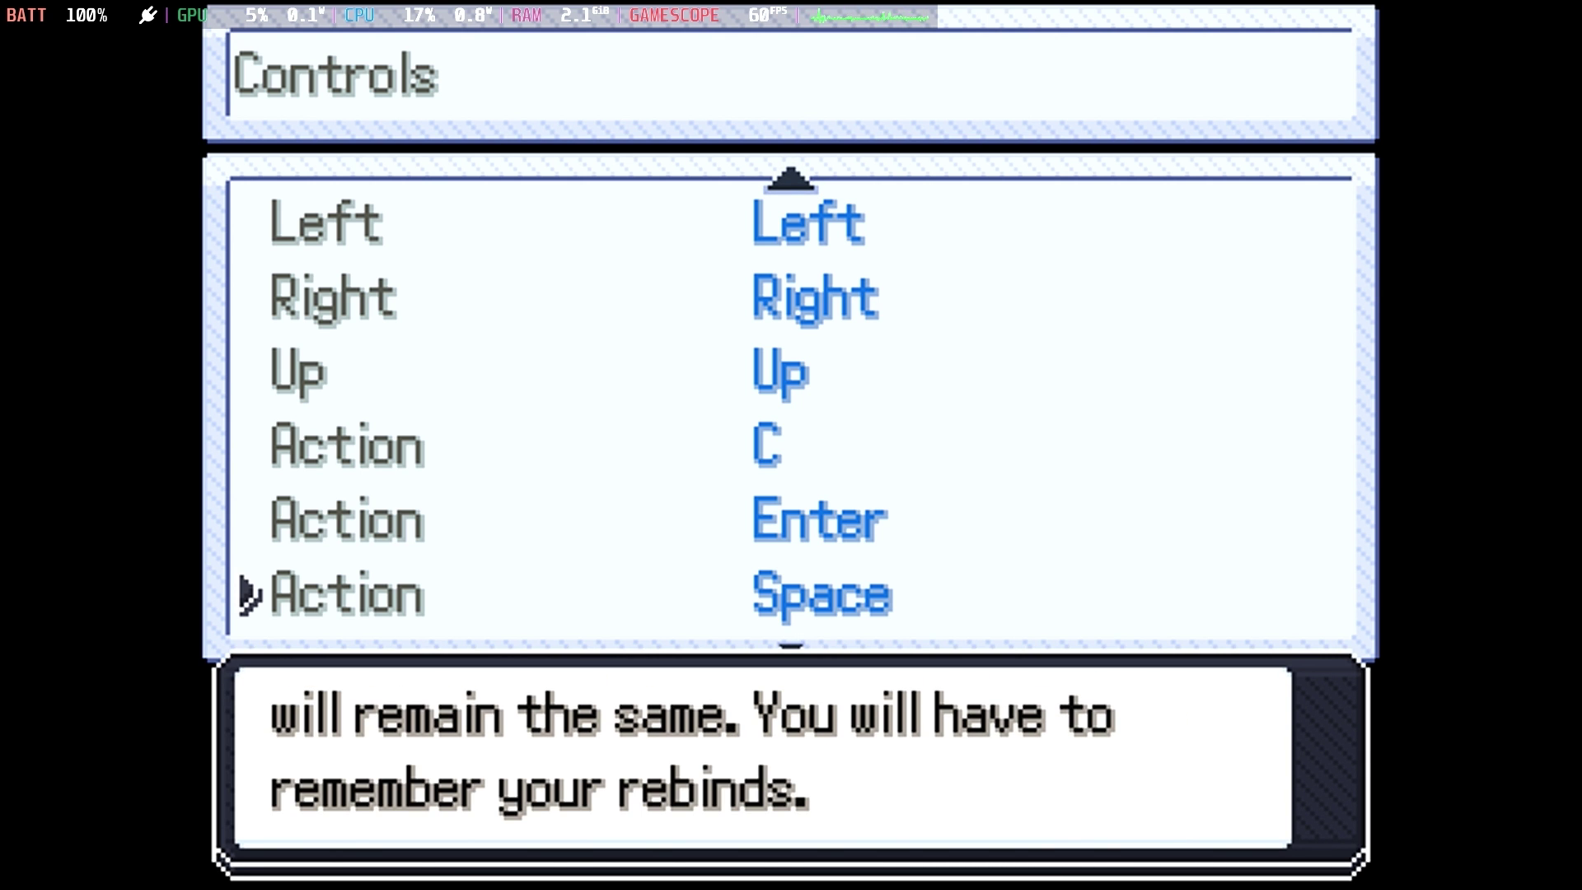
# Browse the community layouts in the game's Steam controller settings, apply the "Pokemon Insurgence" layout and return to the game.
pyautogui.press('super')
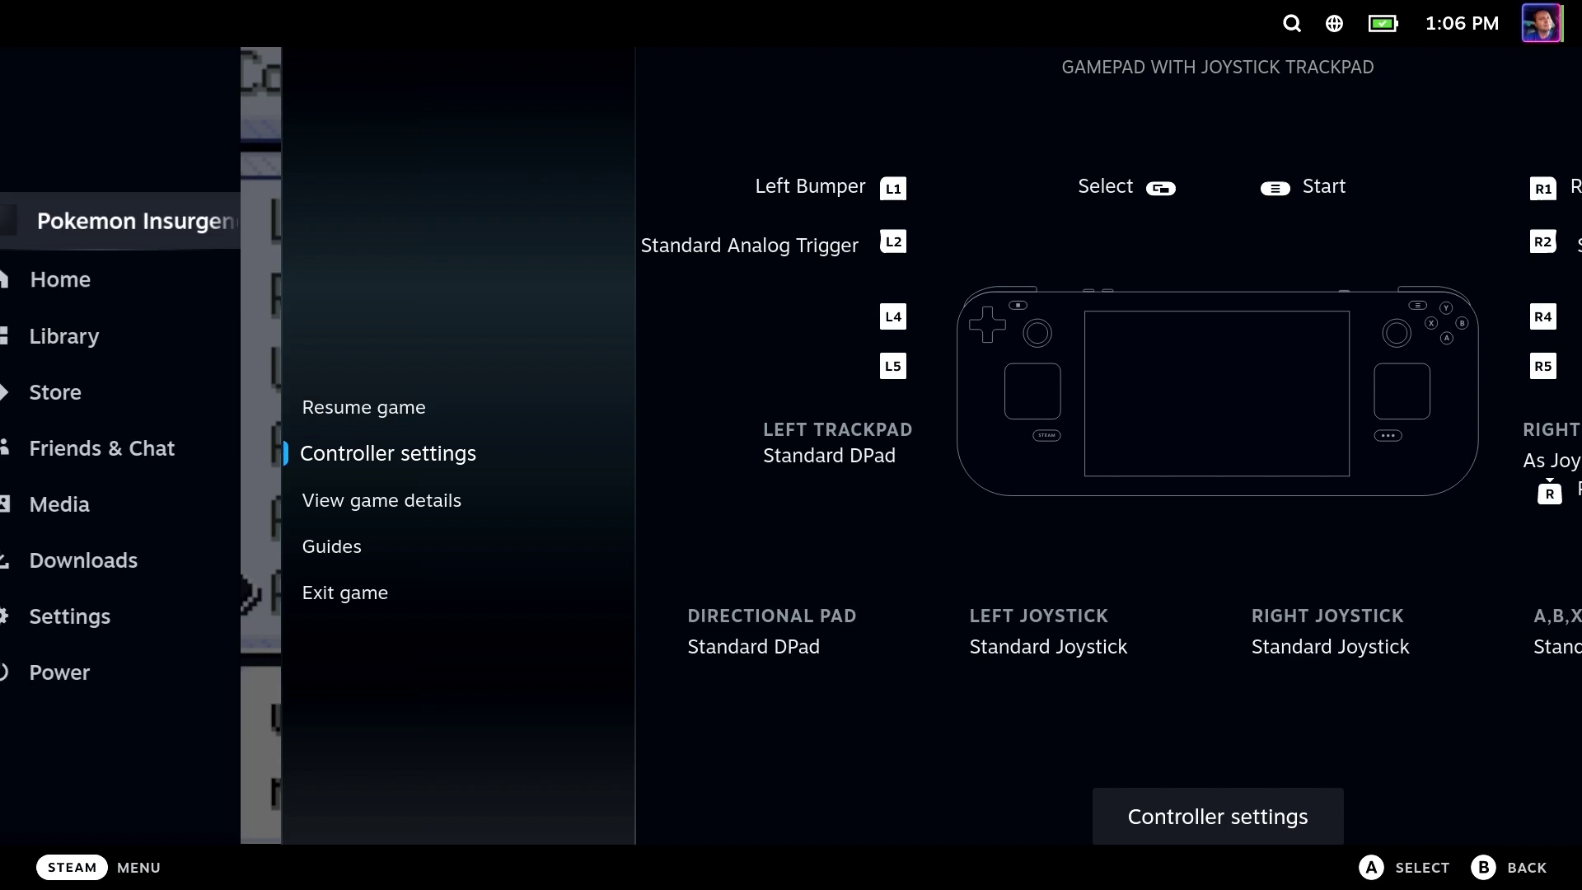
pyautogui.press('Return')
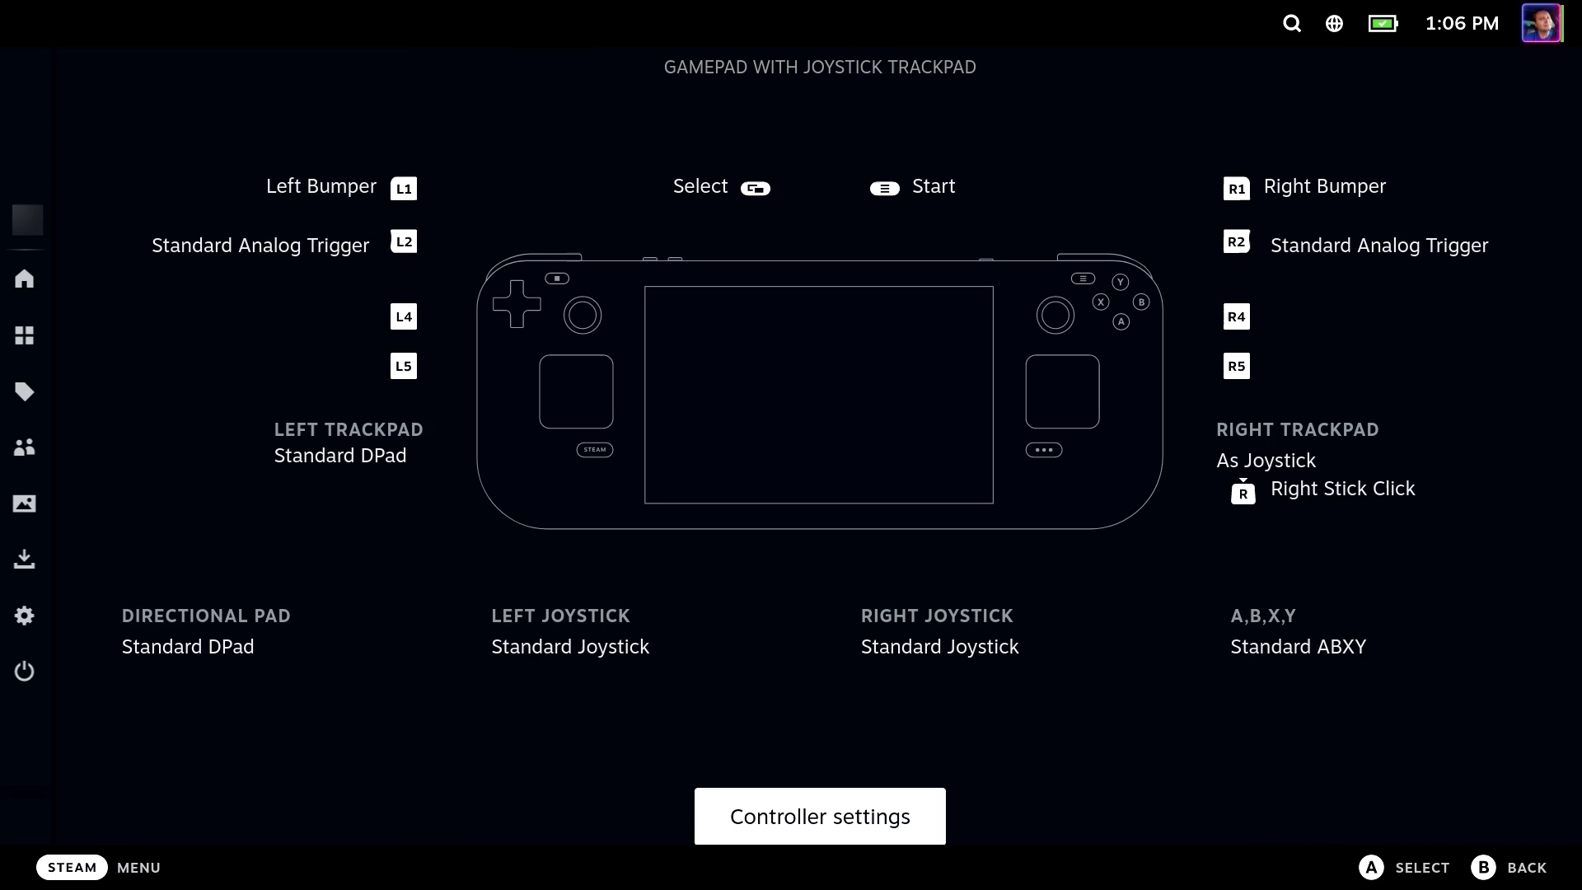
pyautogui.press('Return')
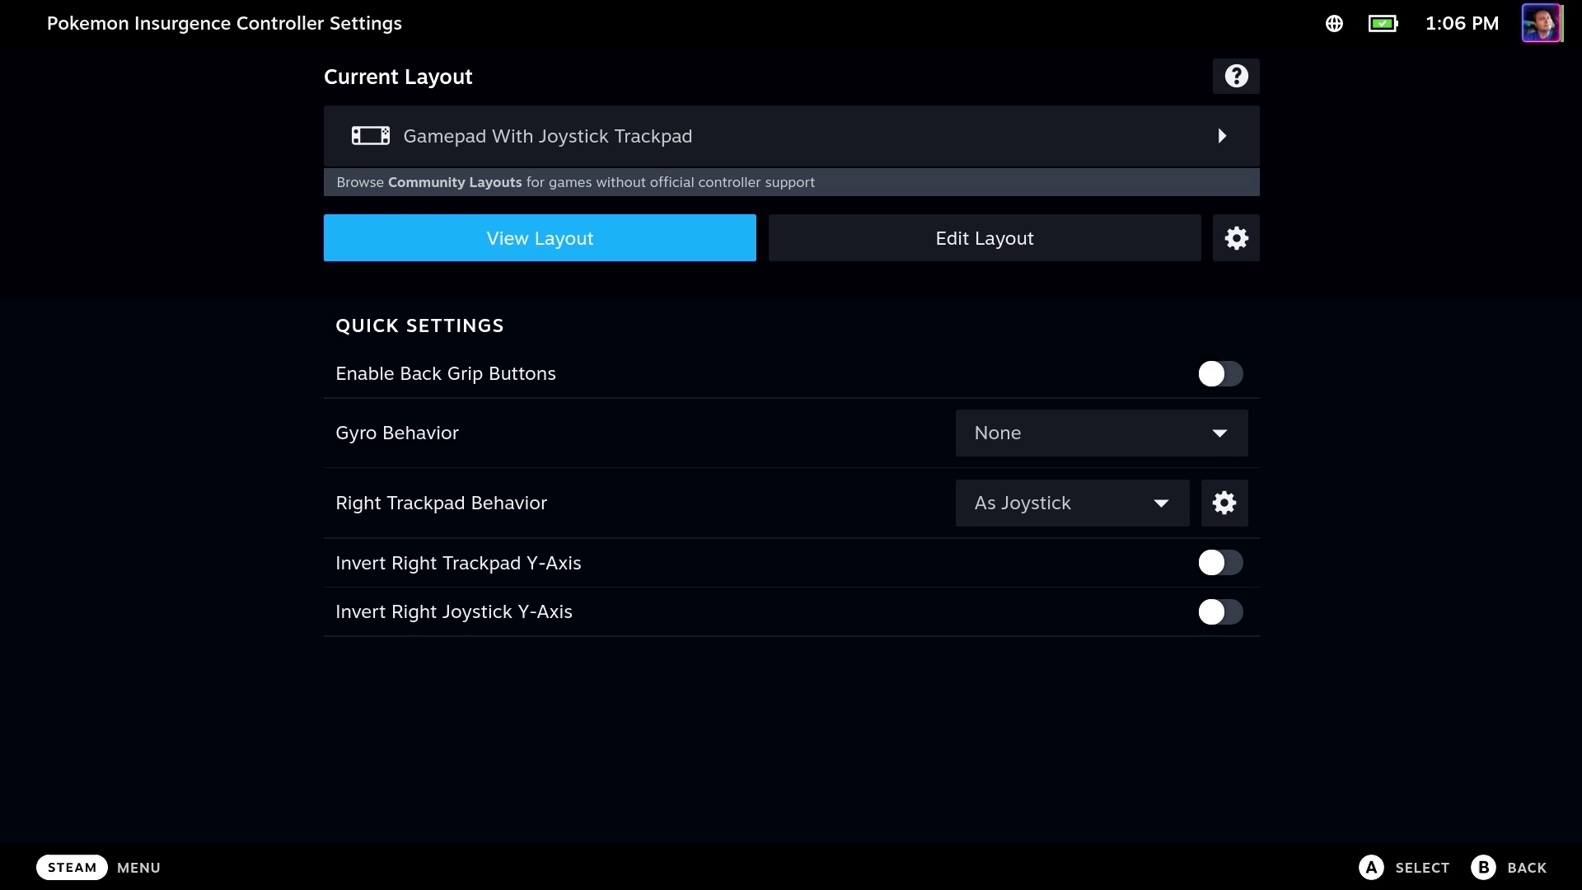
pyautogui.press('Up')
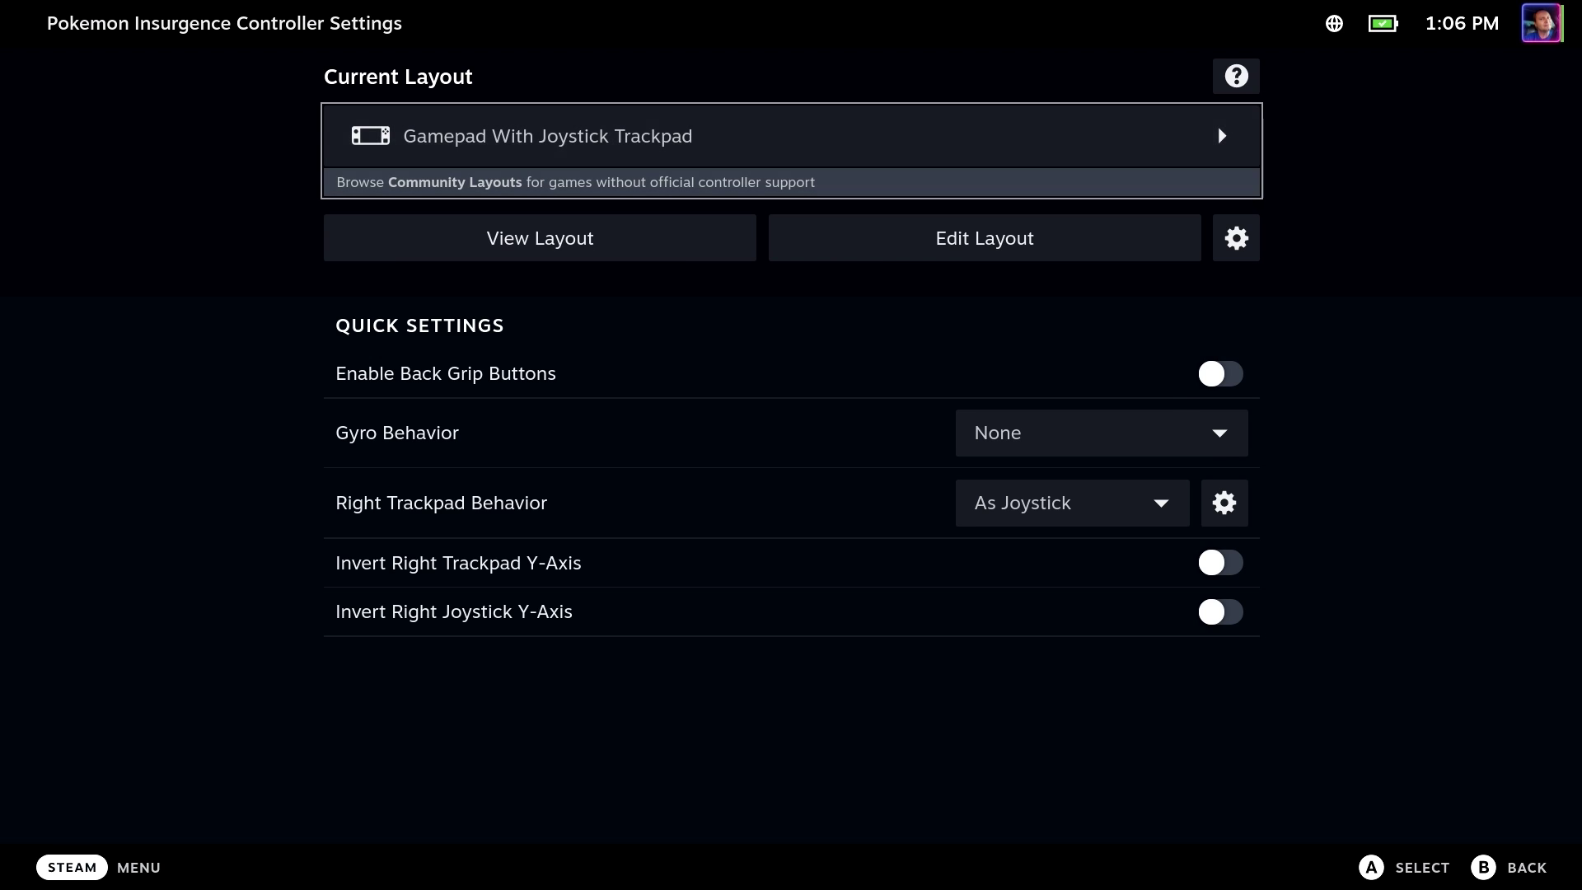
pyautogui.press('Return')
pyautogui.press('Right')
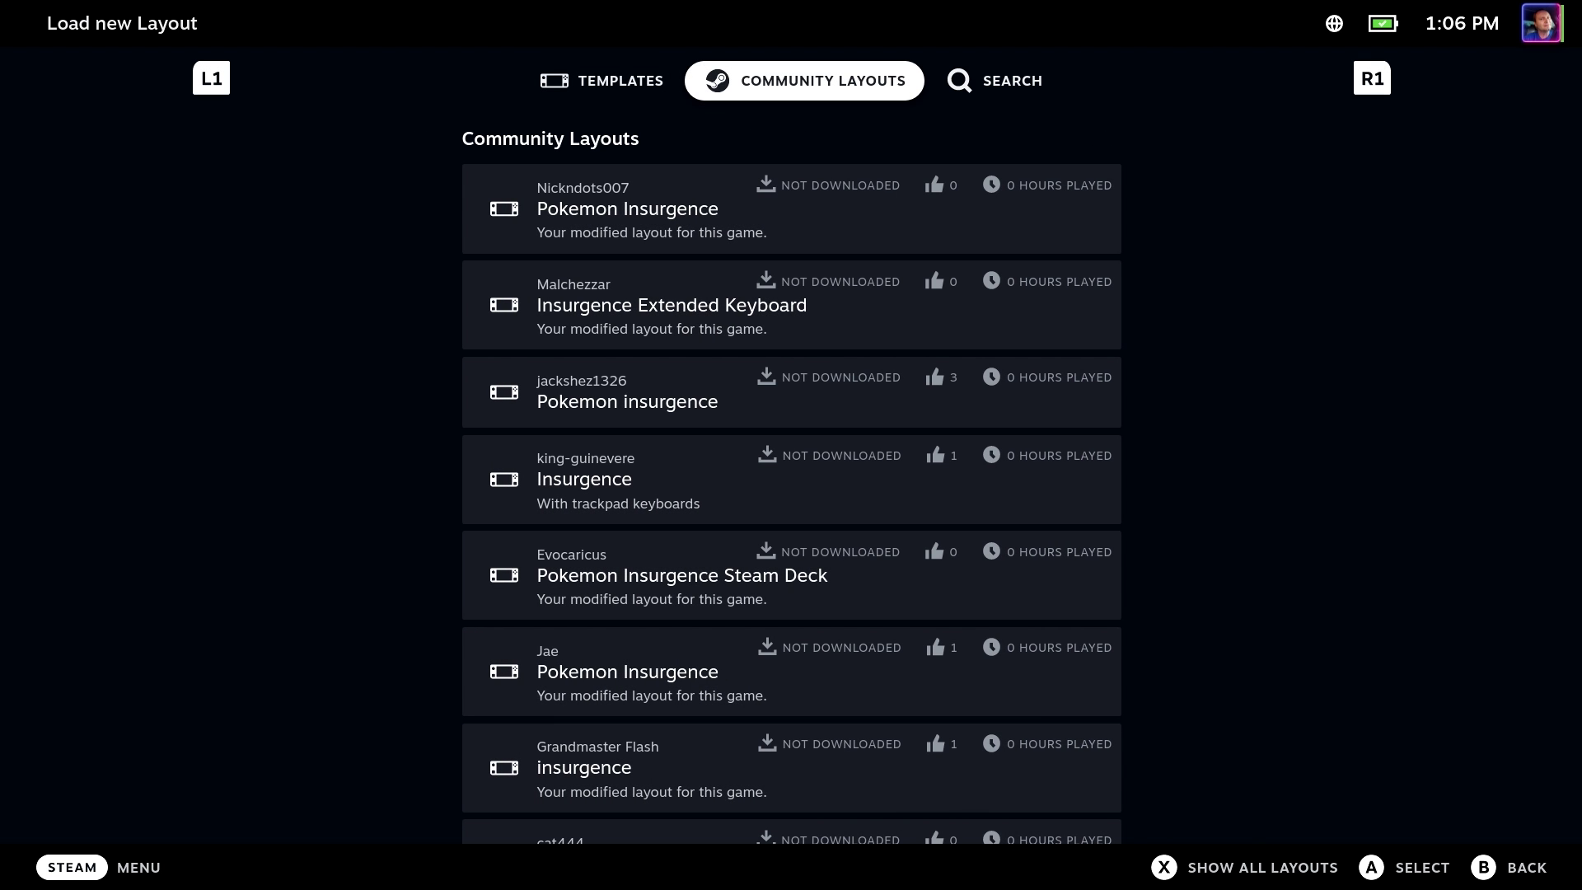
pyautogui.press('Down')
pyautogui.press('Return')
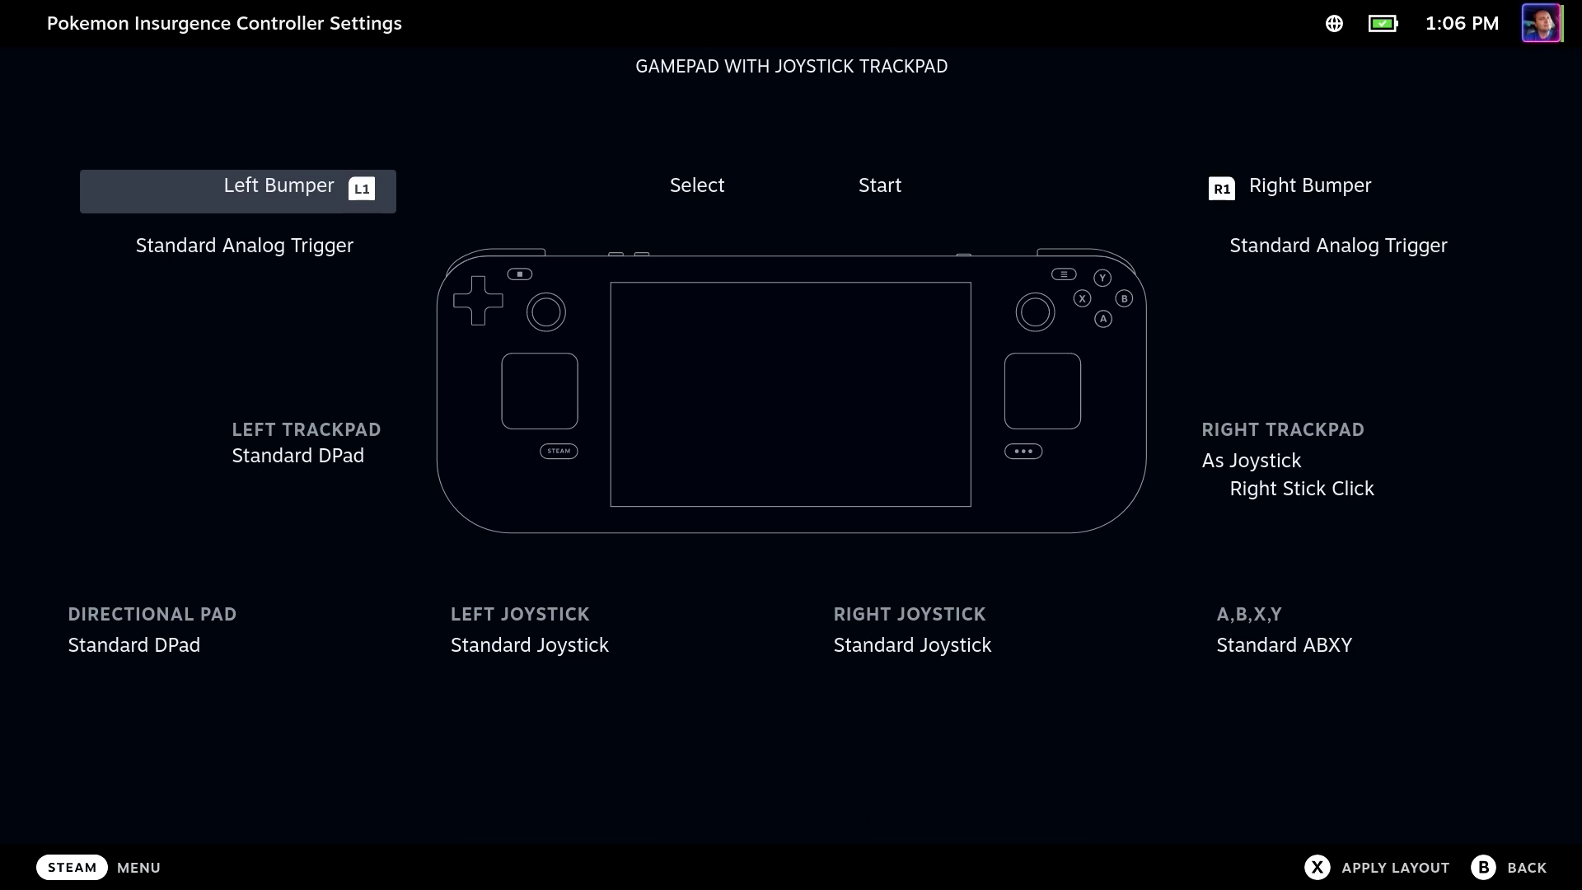
pyautogui.press('Escape')
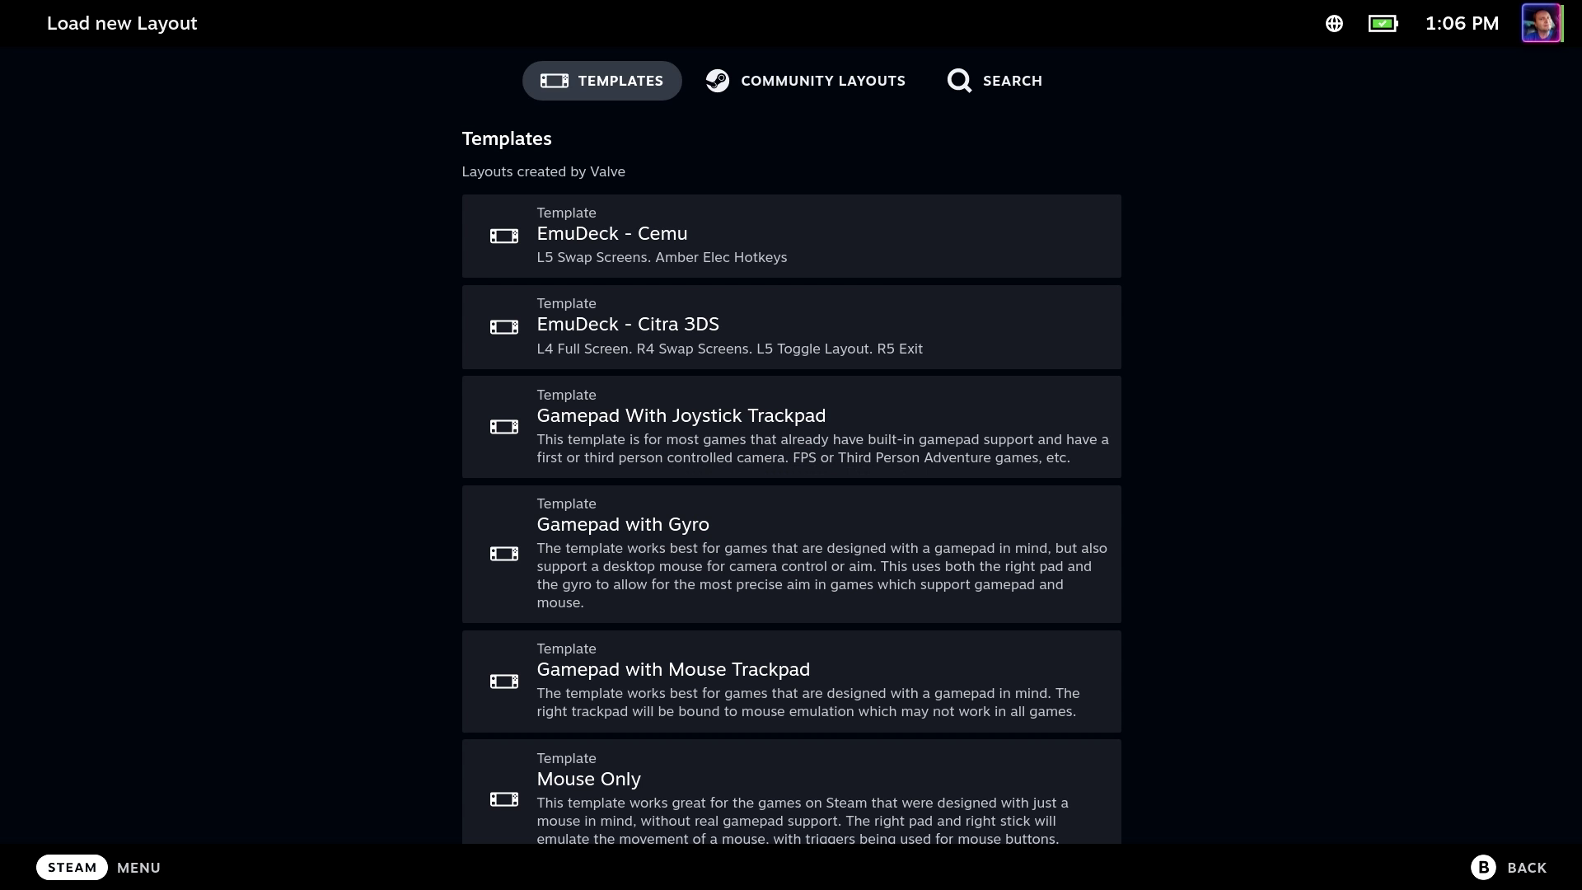
pyautogui.press('Escape')
pyautogui.press('Escape')
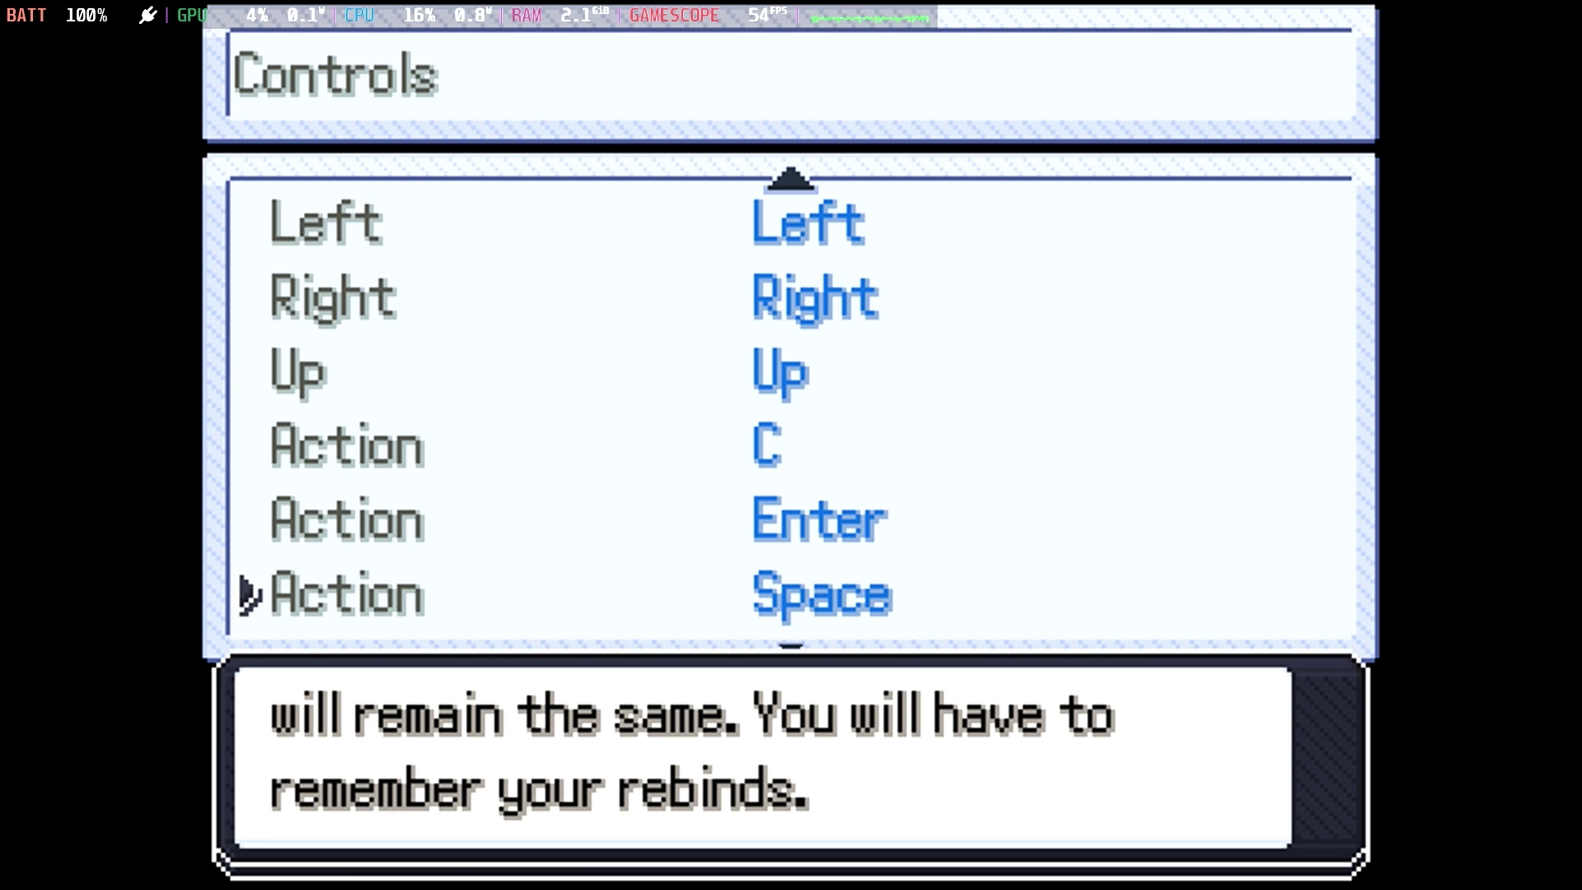
# Glance at the Quick Settings and leave the Controls screen for the game's main menu.
pyautogui.hotkey('ctrl', '2')
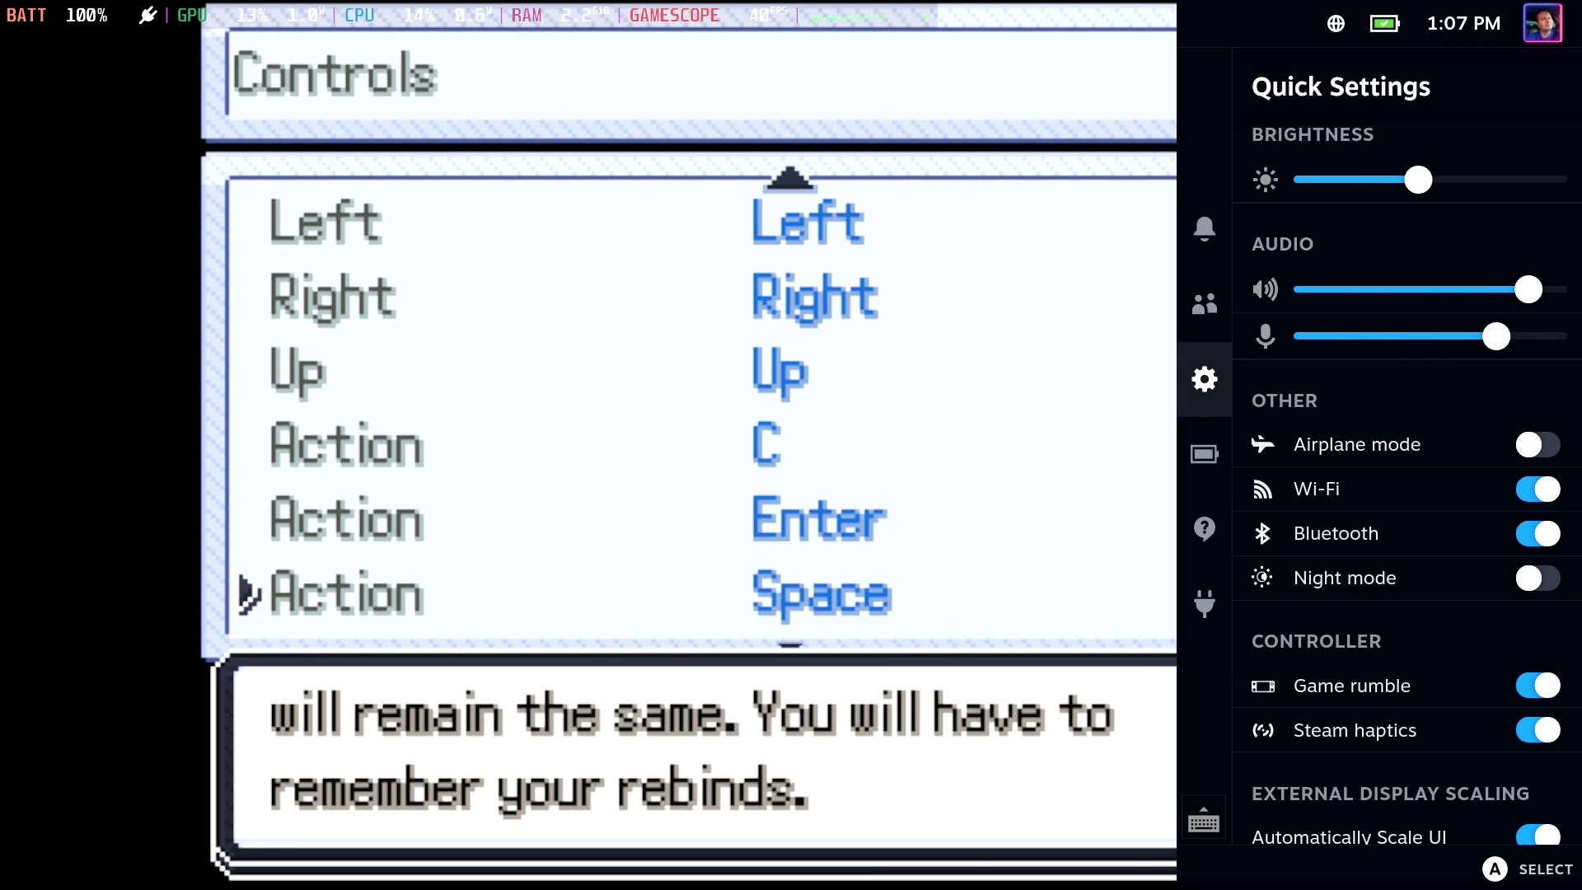
pyautogui.hotkey('ctrl', '2')
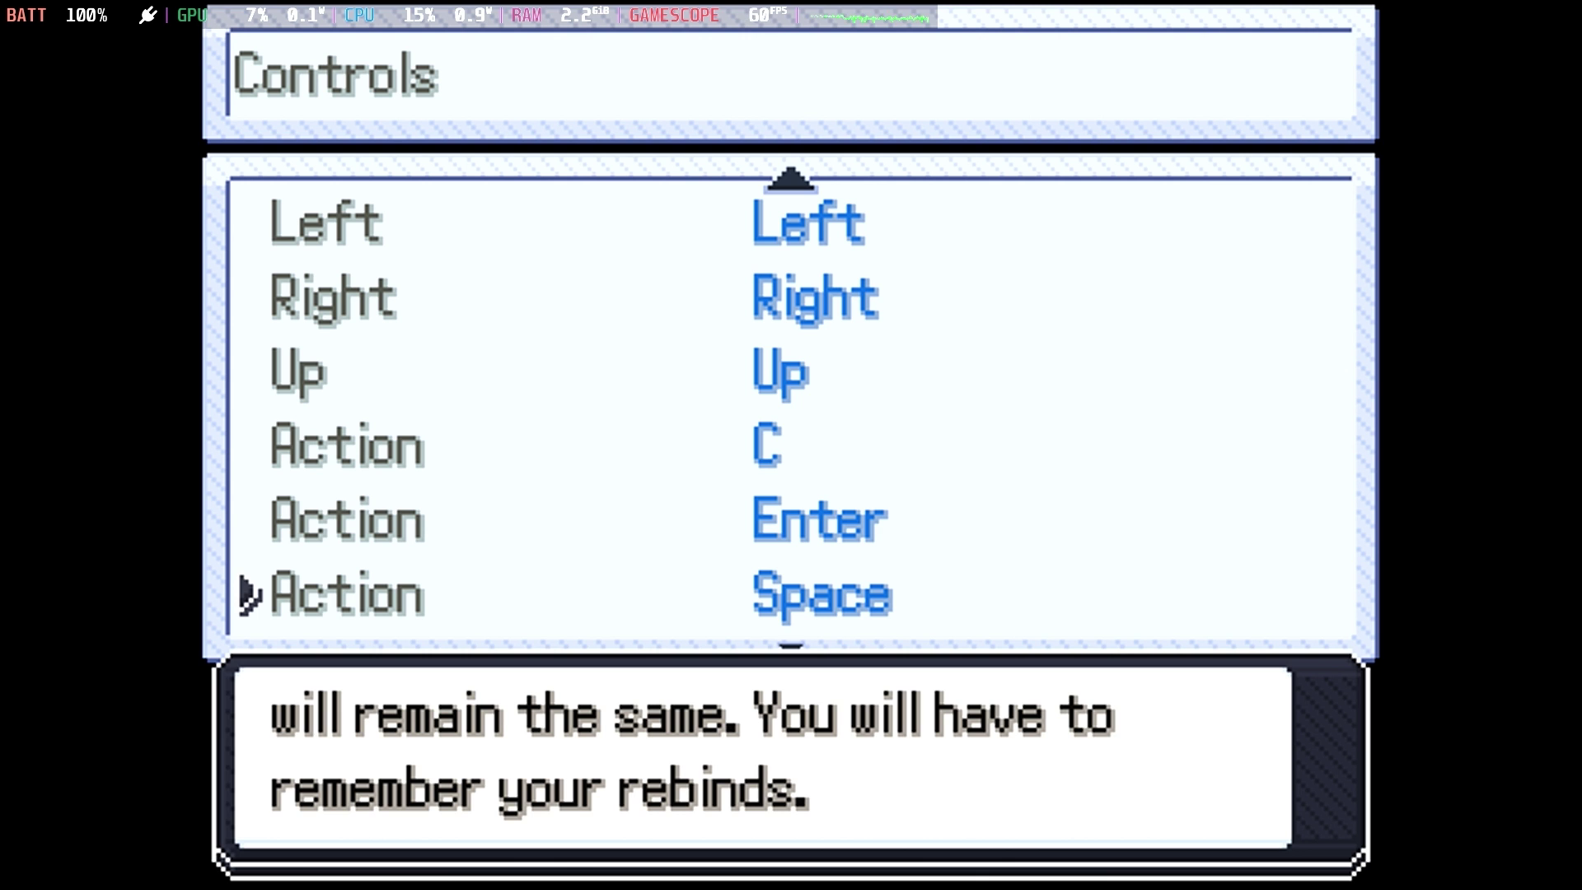
pyautogui.press('Escape')
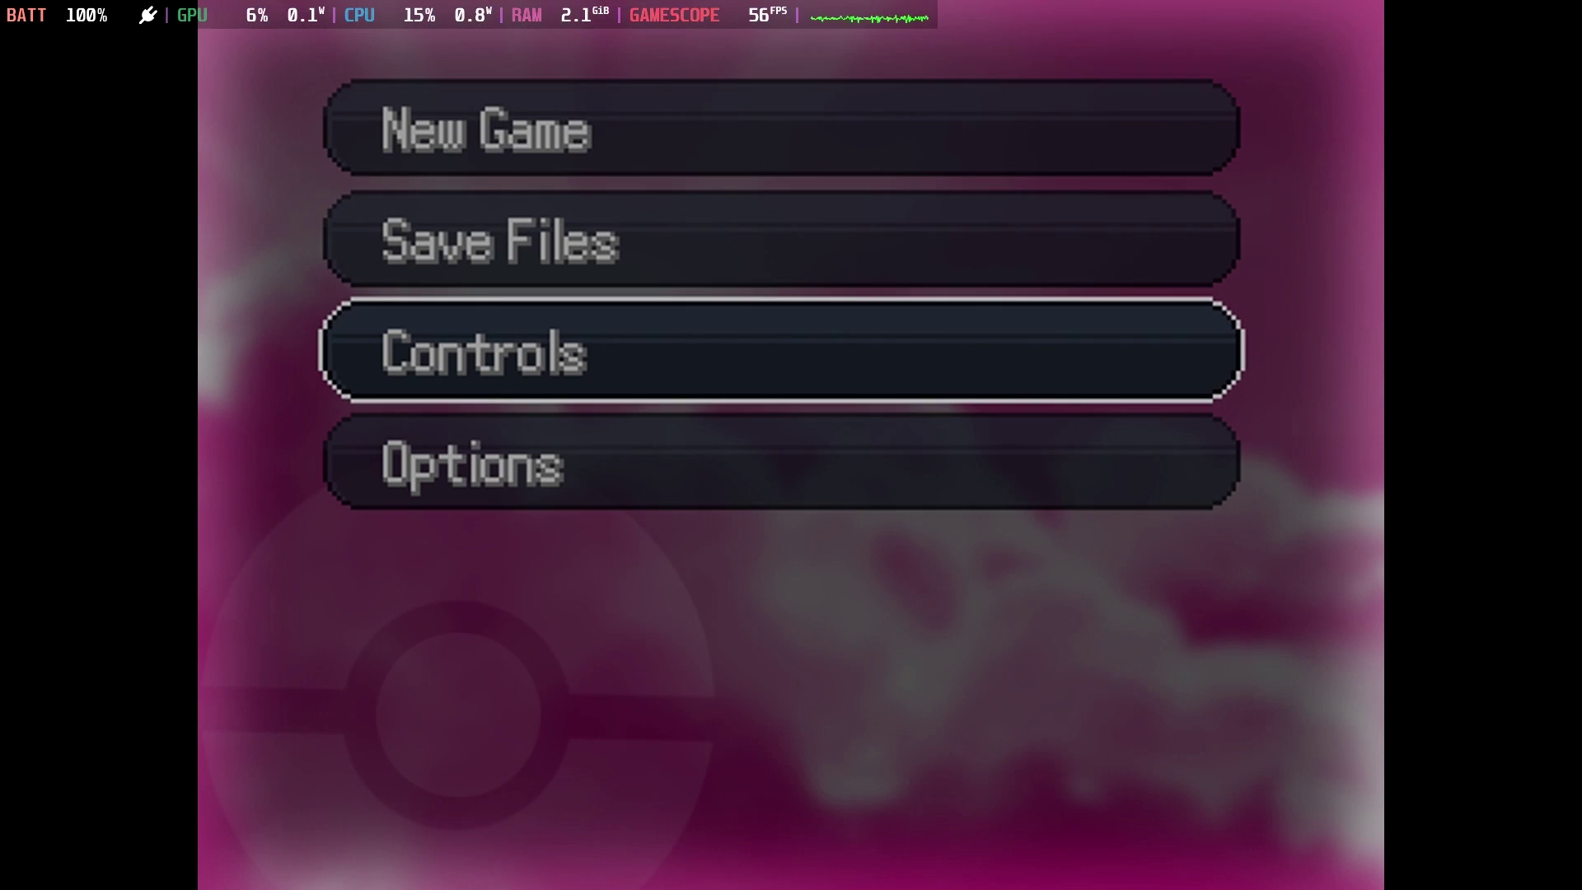
# Check the applied controller layout in the Steam menu and exit Pokemon Insurgence.
pyautogui.press('Down')
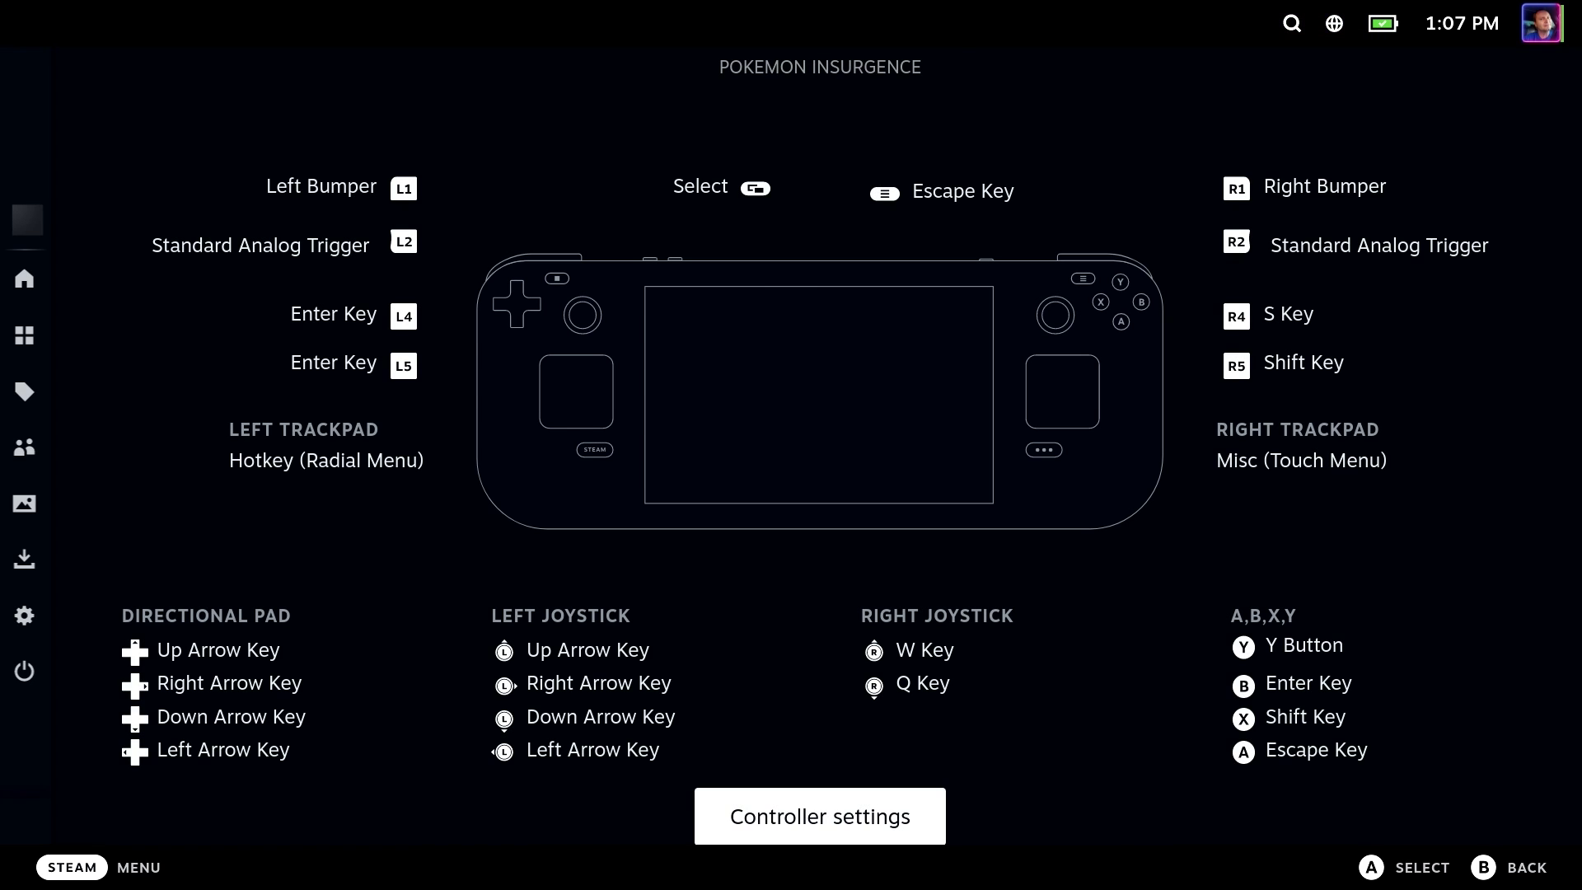
pyautogui.press('Escape')
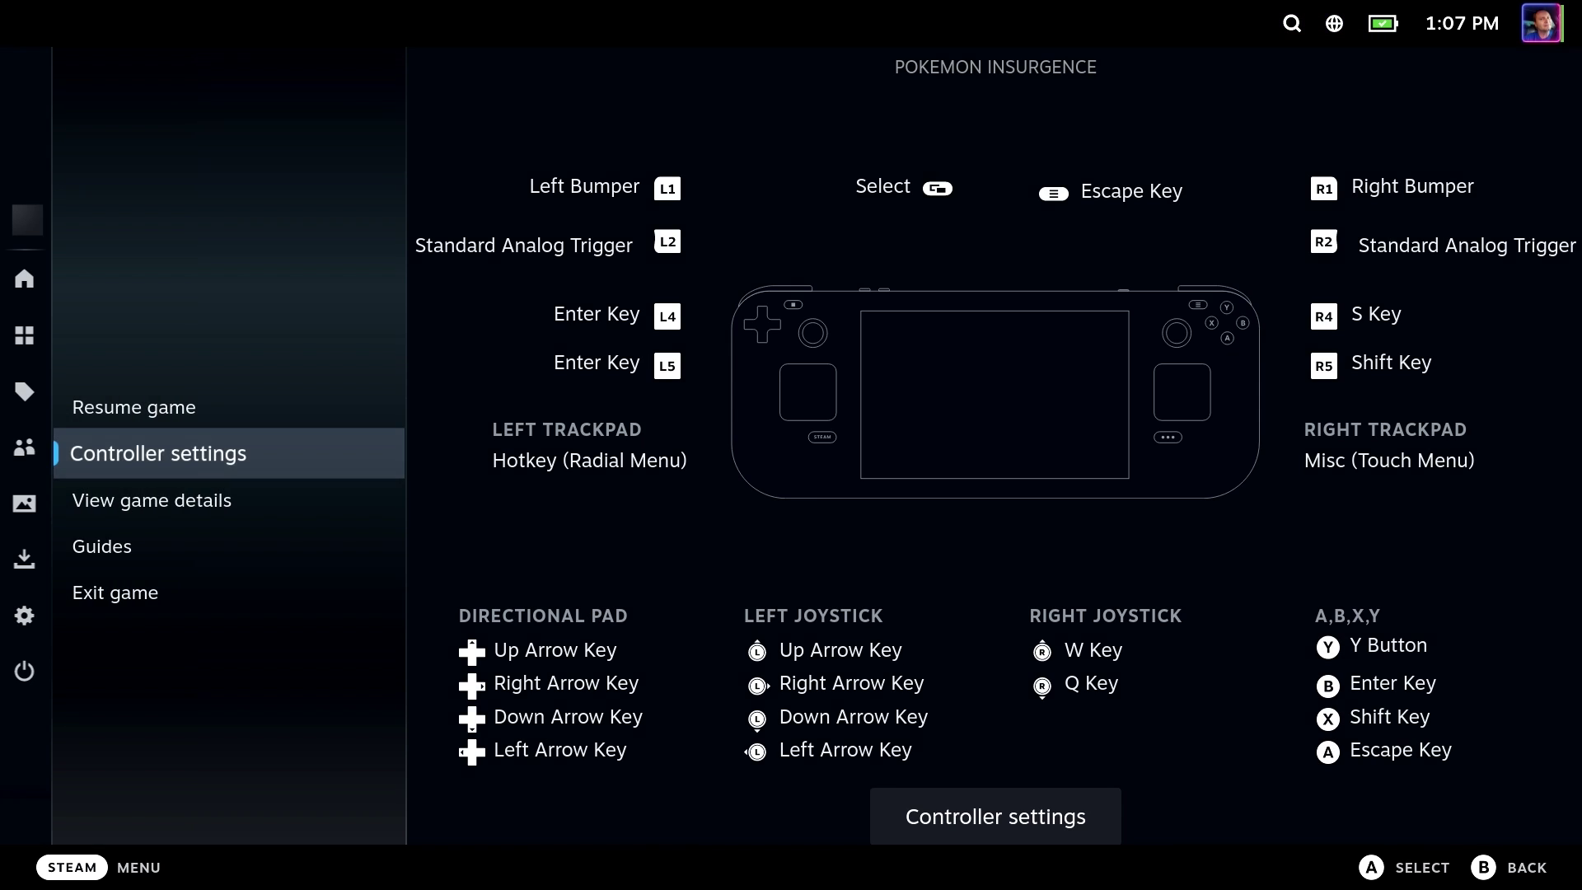
pyautogui.press('Down')
pyautogui.press('Down')
pyautogui.press('Down')
pyautogui.press('Return')
pyautogui.press('Return')
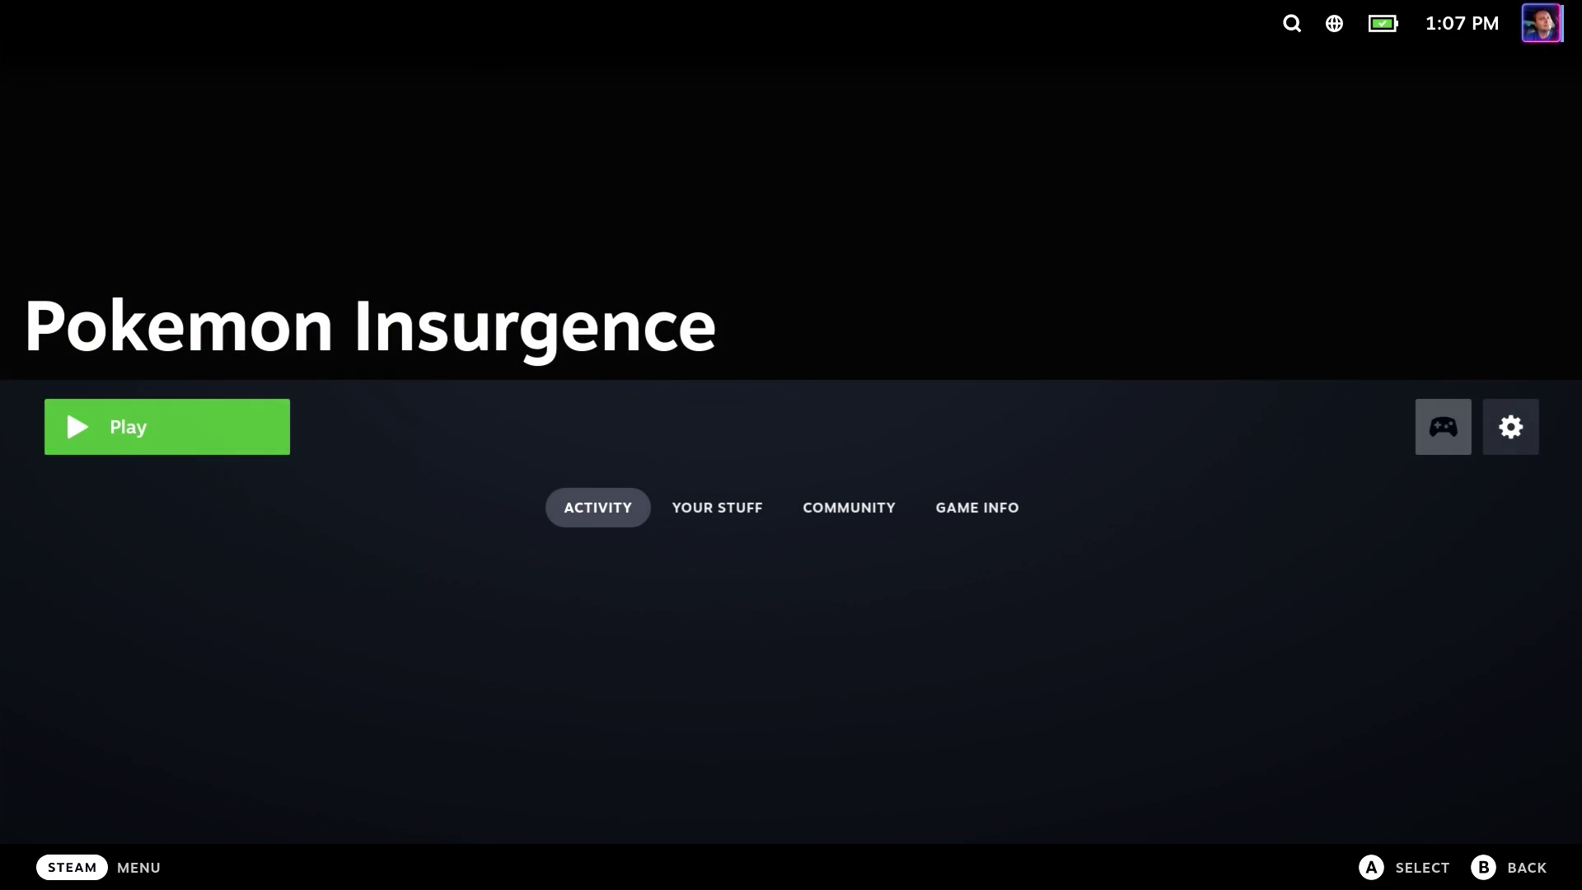
# Open the SteamGridDB artwork options for Pokemon Insurgence and apply the purple capsule showing Mew above a group of characters.
pyautogui.press('Menu')
pyautogui.press('Down')
pyautogui.press('Down')
pyautogui.press('Down')
pyautogui.press('Down')
pyautogui.press('Down')
pyautogui.press('Return')
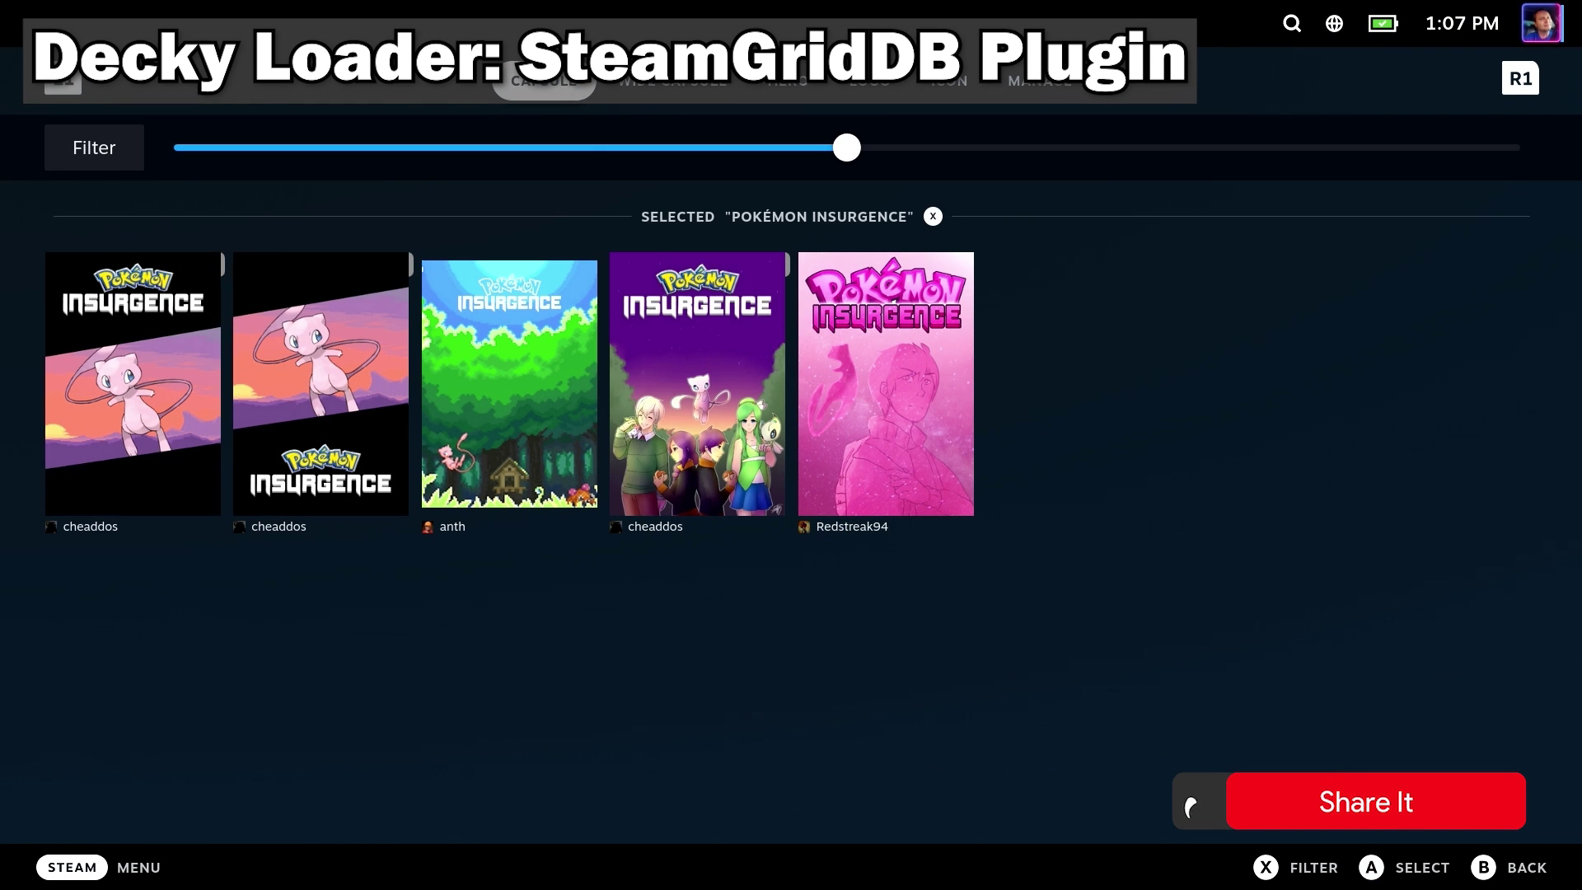
pyautogui.press('Right')
pyautogui.press('Right')
pyautogui.press('Right')
pyautogui.press('Return')
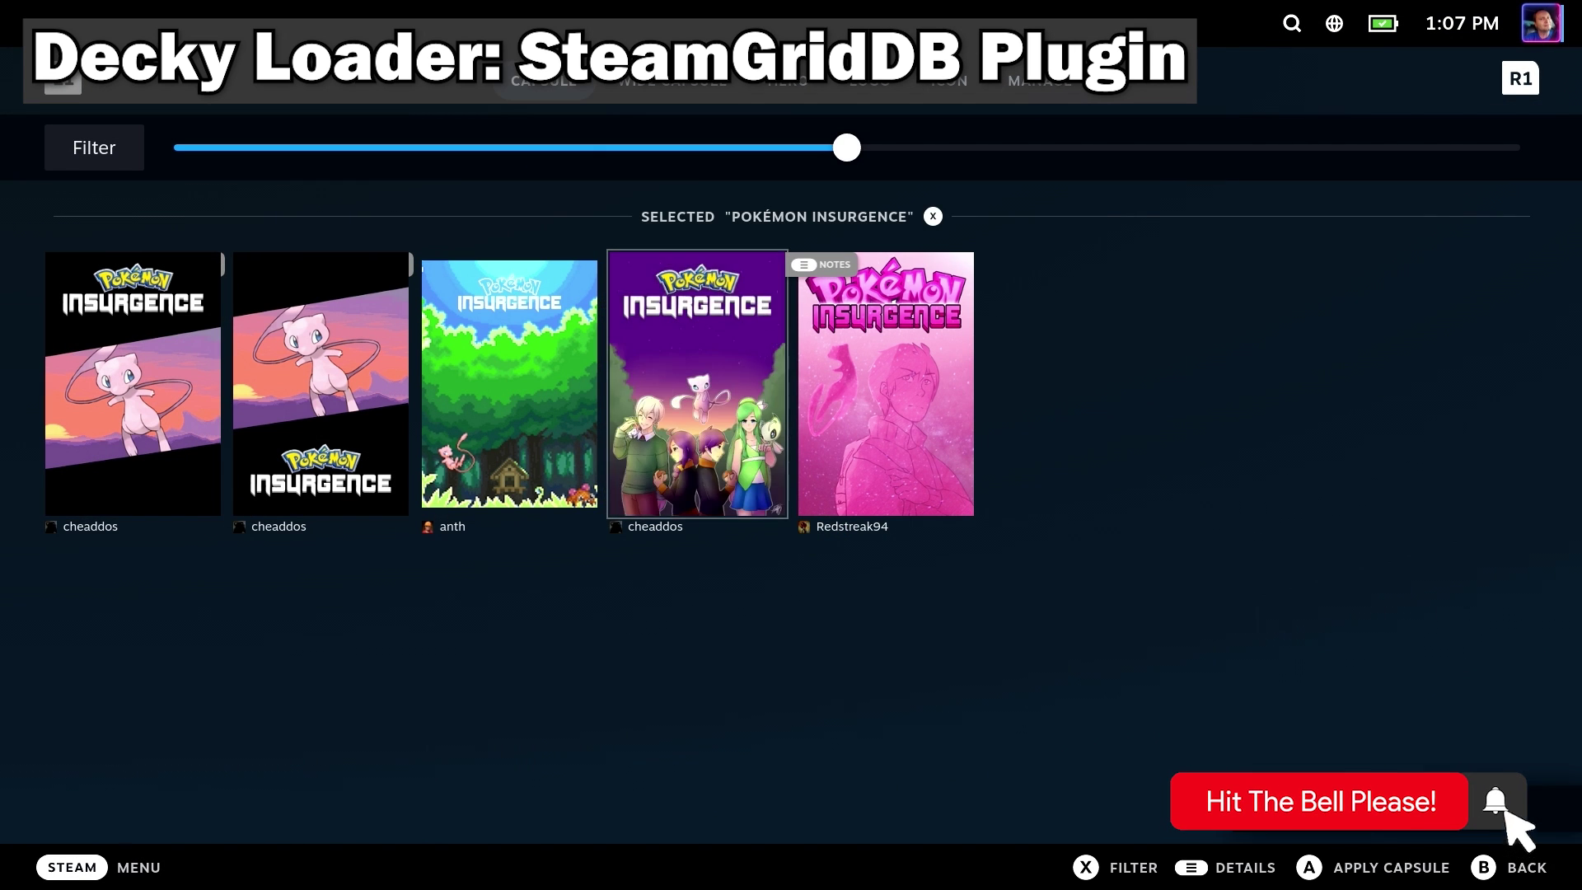
# Apply the second wide capsule, the dark one with Mew, to Pokemon Insurgence.
pyautogui.press('R1')
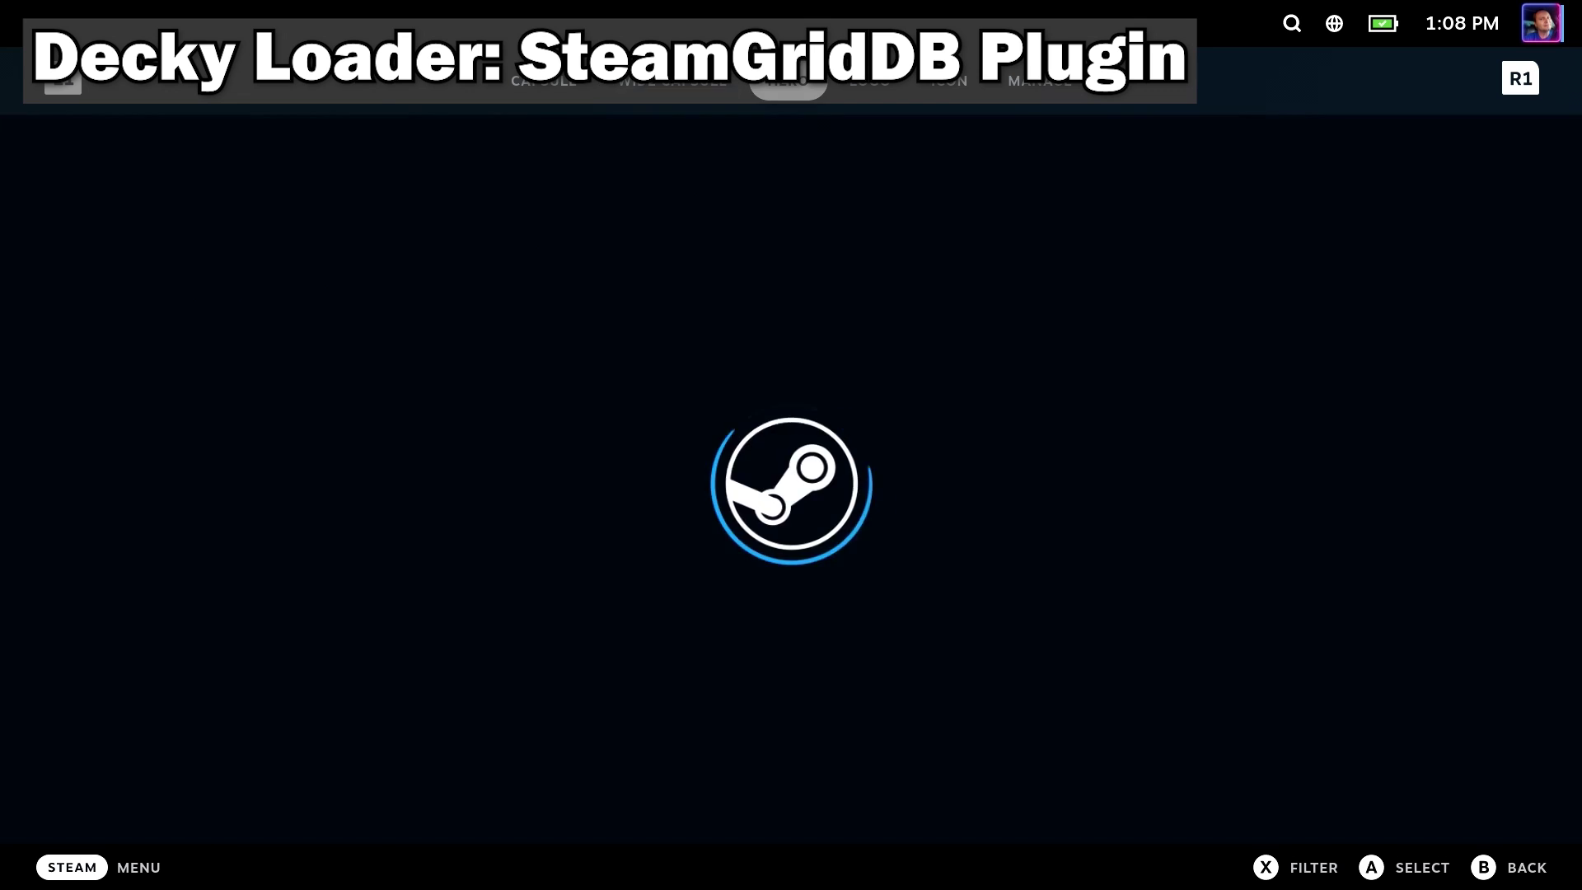
pyautogui.press('Right')
pyautogui.press('Return')
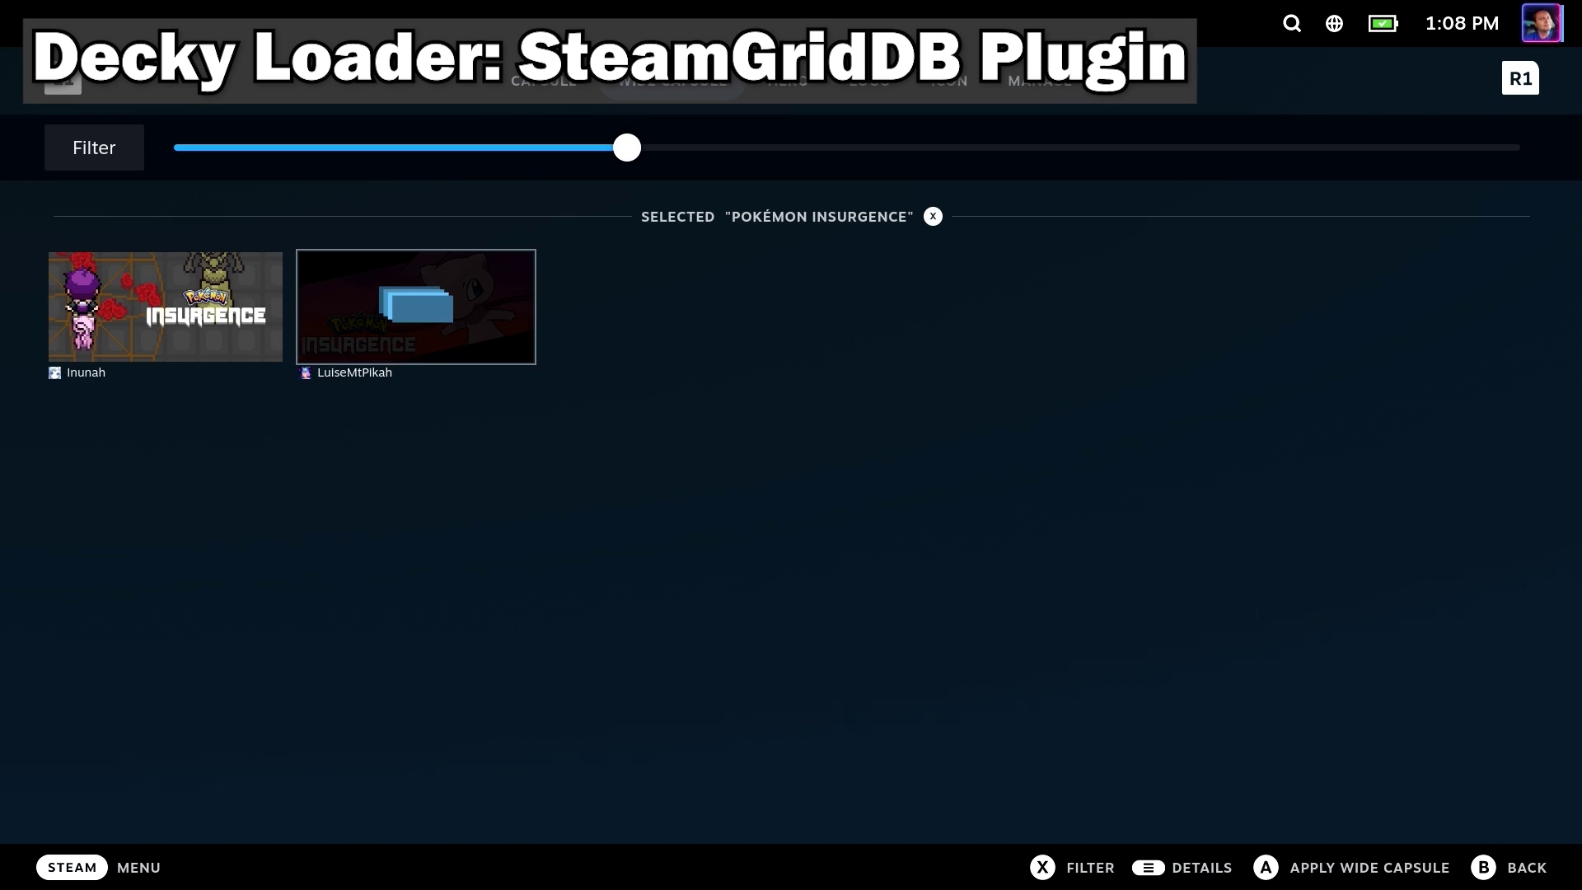